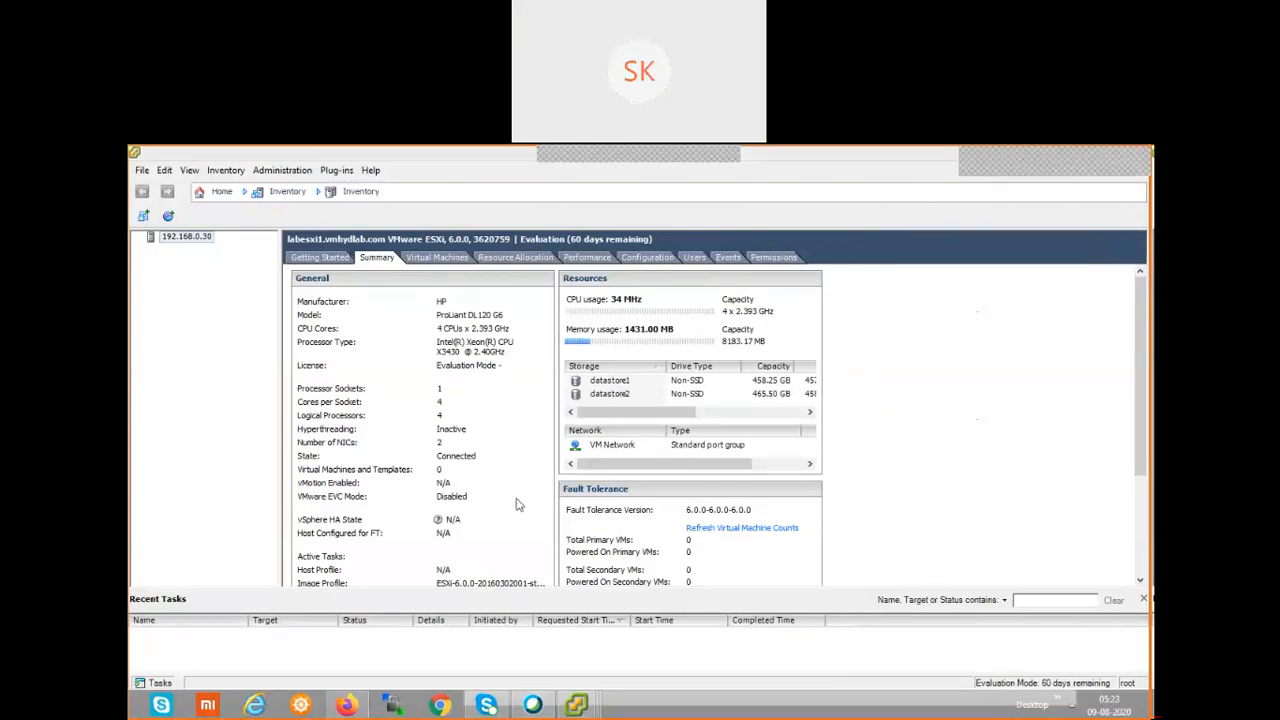
# Switch to the vSphere Client window connected to 192.168.0.31 and maximize it.
pyautogui.moveTo(576, 705)
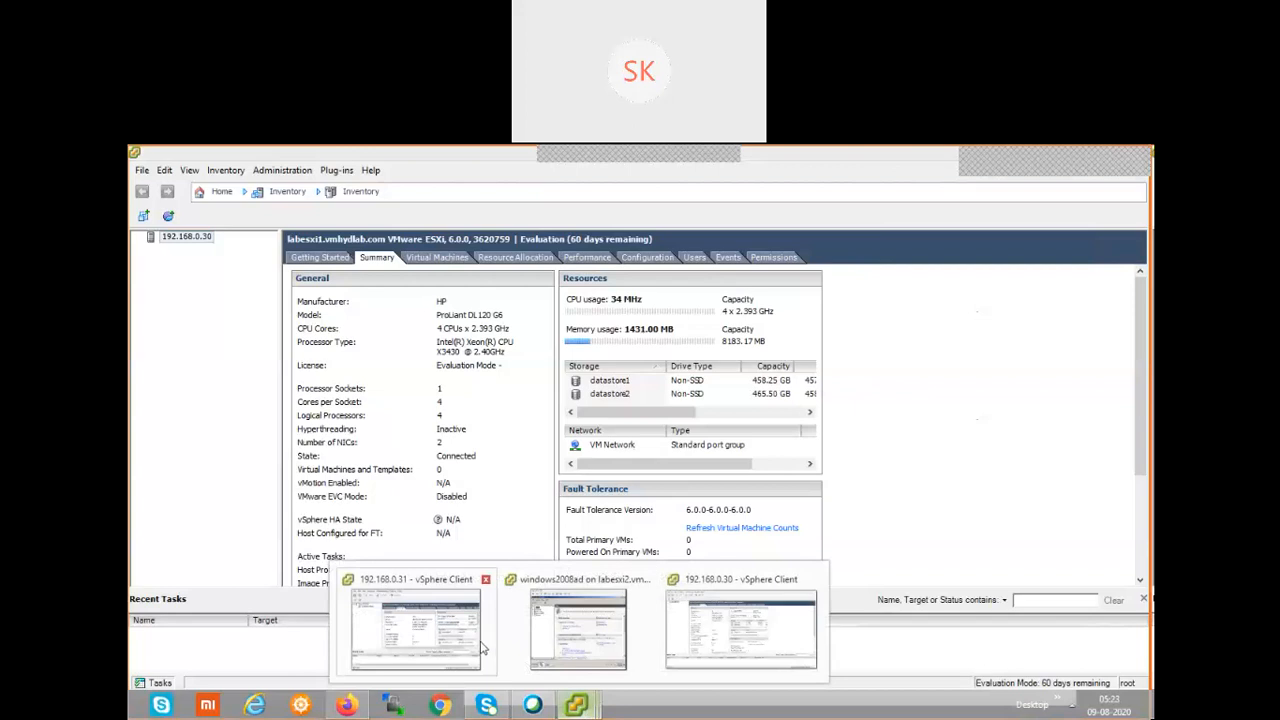
pyautogui.click(422, 627)
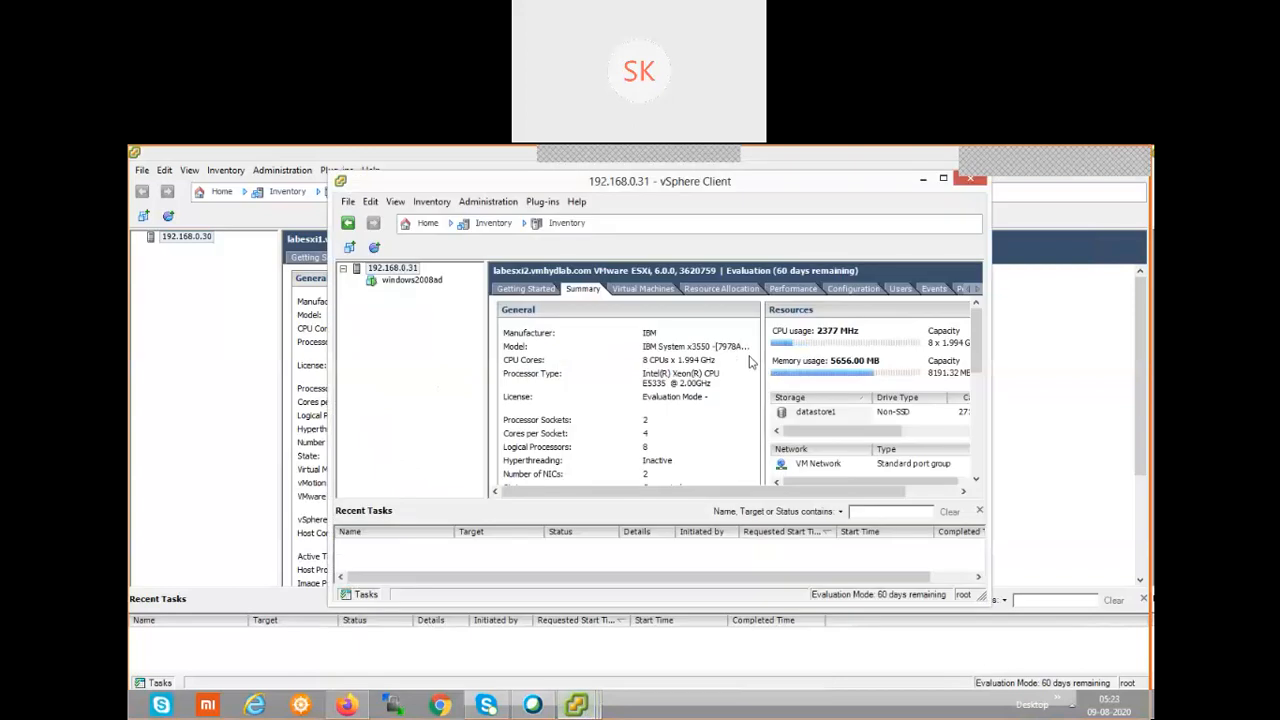
pyautogui.moveTo(987, 366); pyautogui.dragTo(1122, 363)
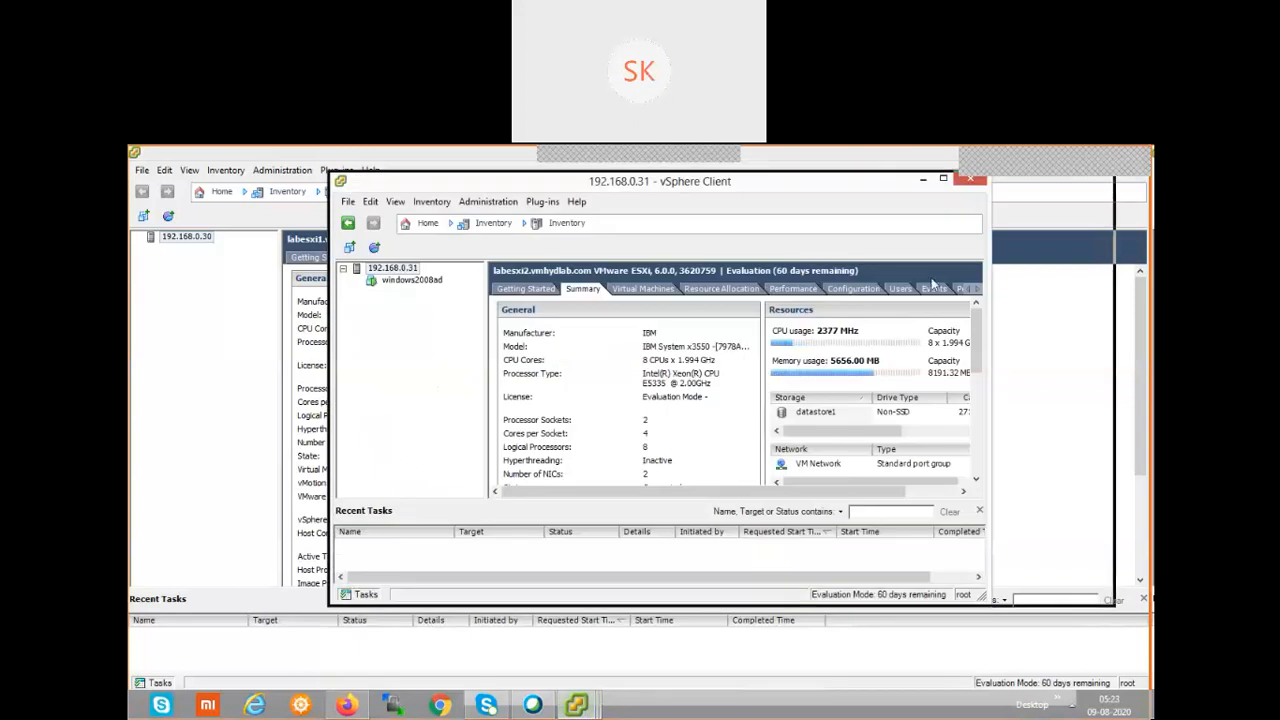
pyautogui.doubleClick(493, 185)
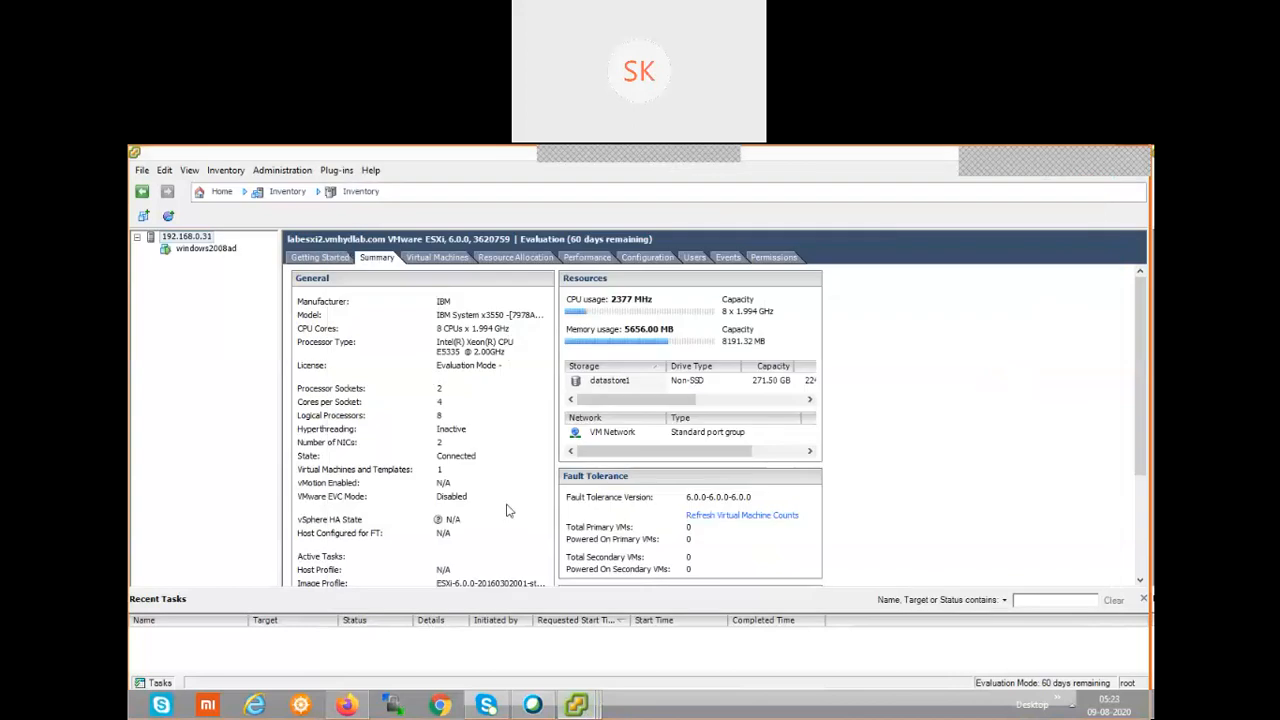
# Examine the host's getting-started page, its configured storage and the details of datastore1.
pyautogui.click(336, 258)
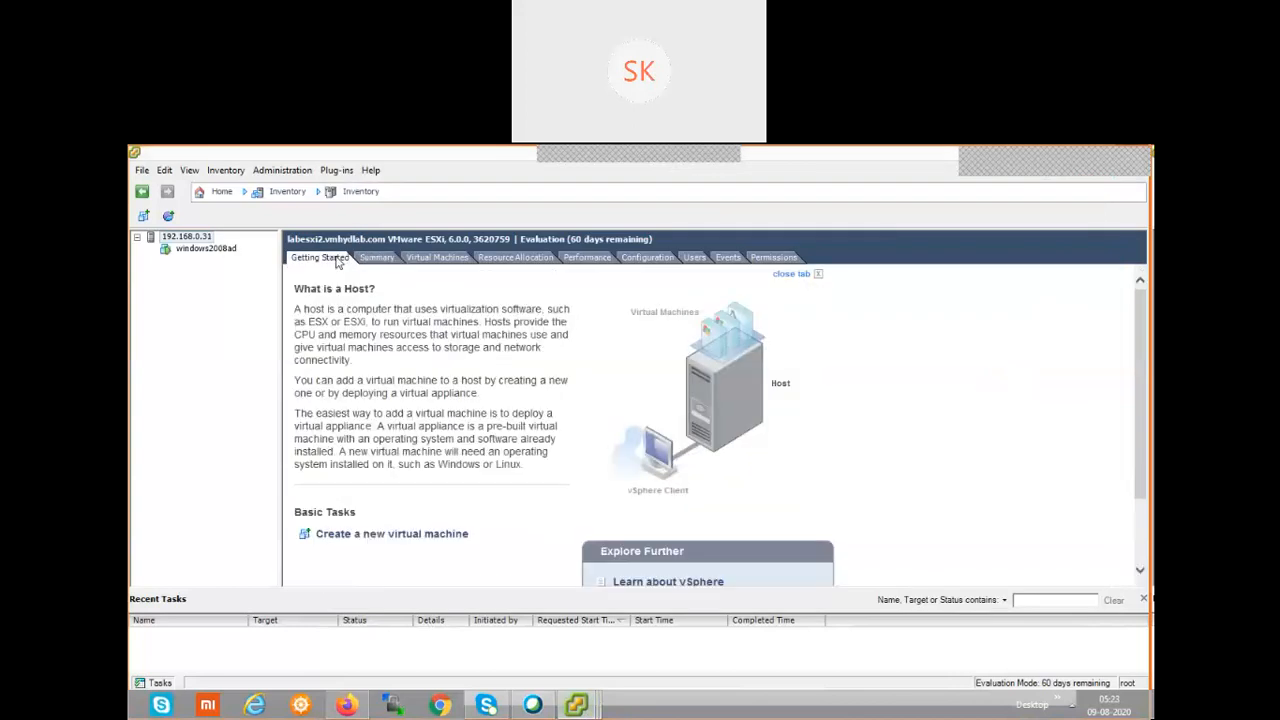
pyautogui.click(649, 258)
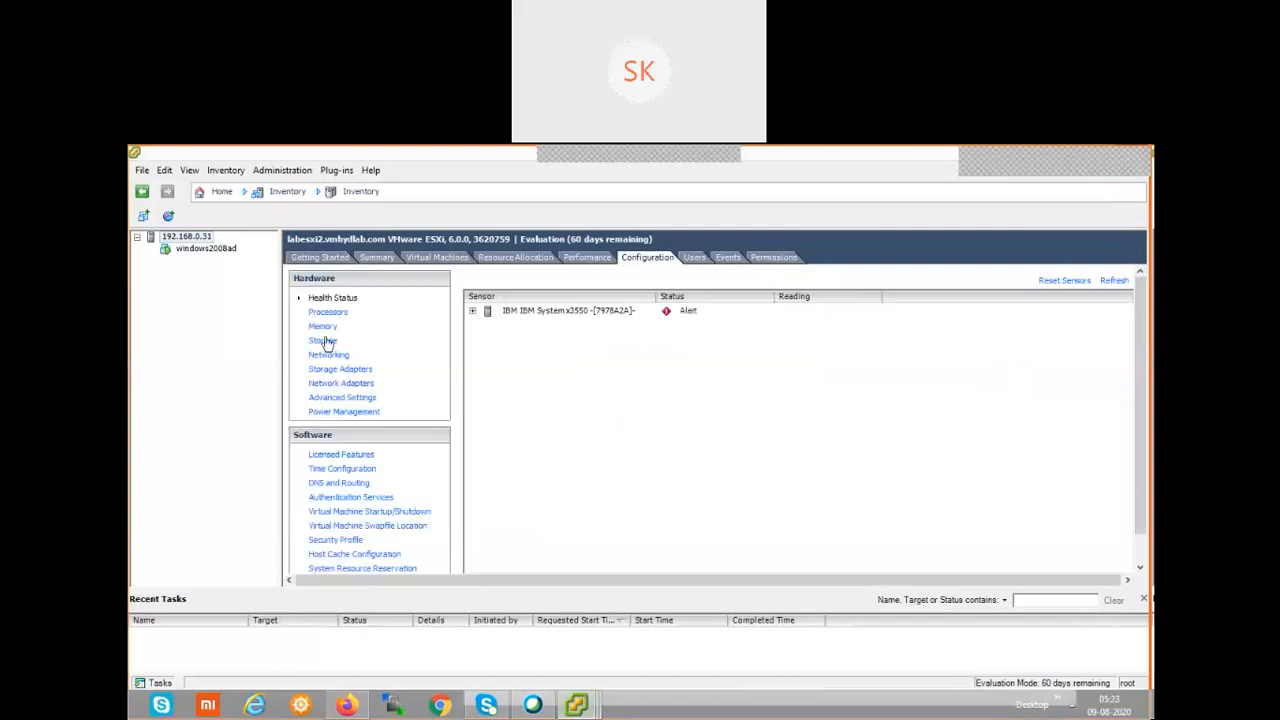
pyautogui.click(323, 341)
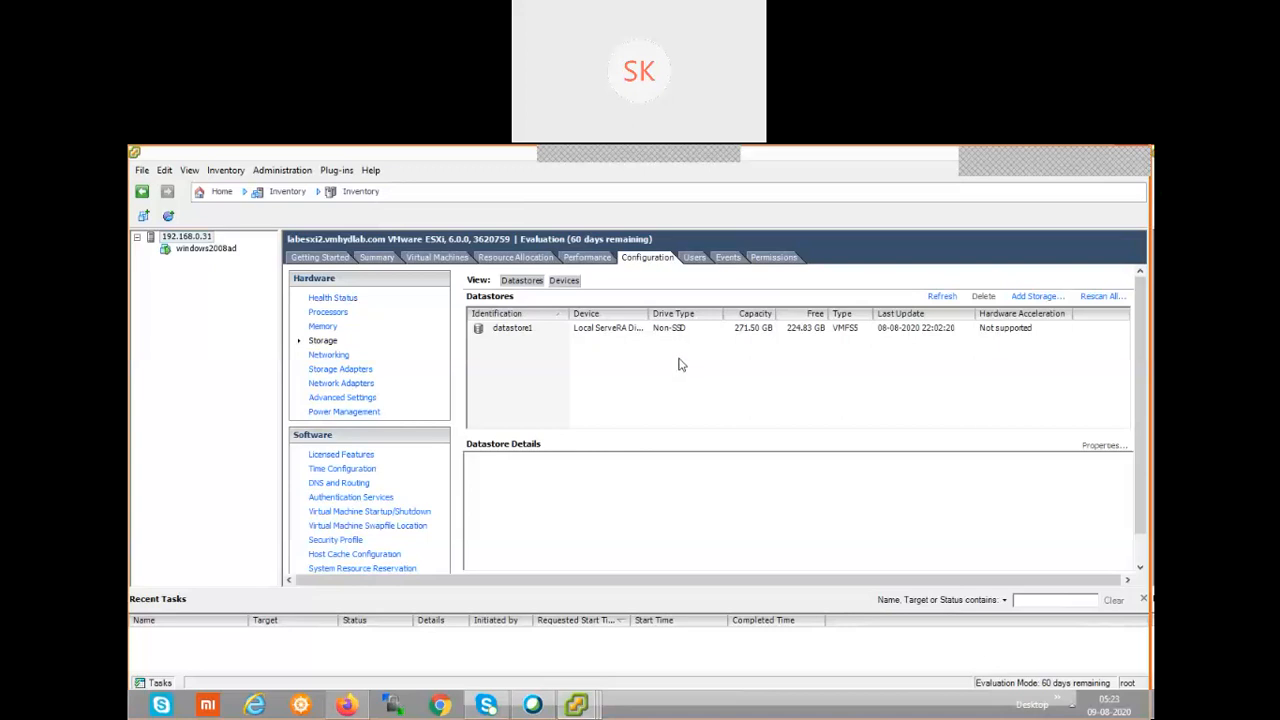
pyautogui.click(660, 330)
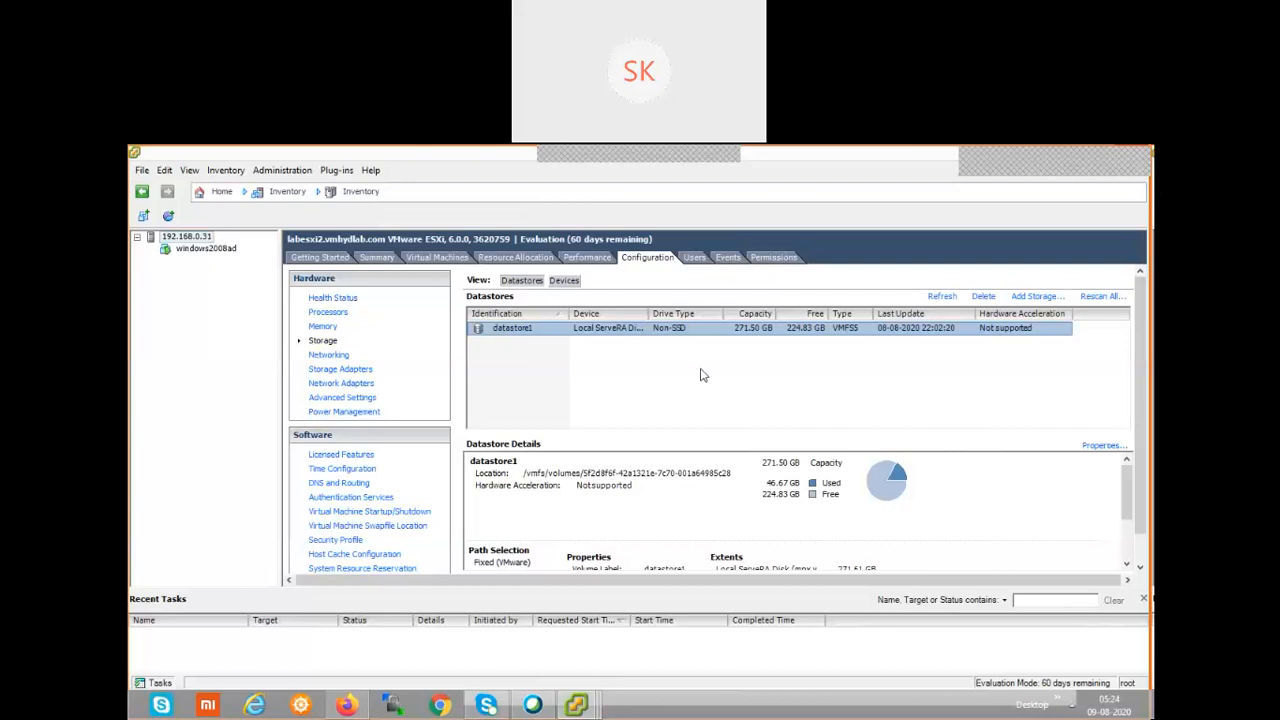
# Examine the host's virtual switch layout, physical network adapters and IPv6 support setting without changing them.
pyautogui.click(338, 356)
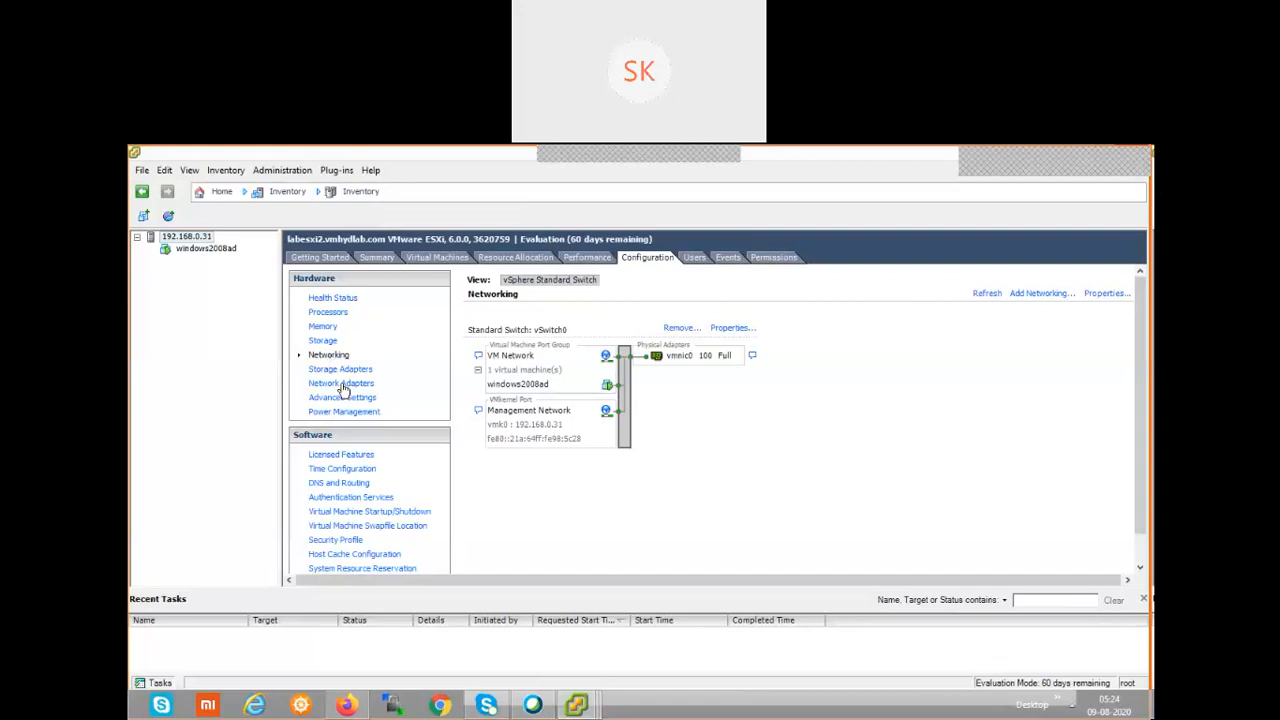
pyautogui.click(340, 384)
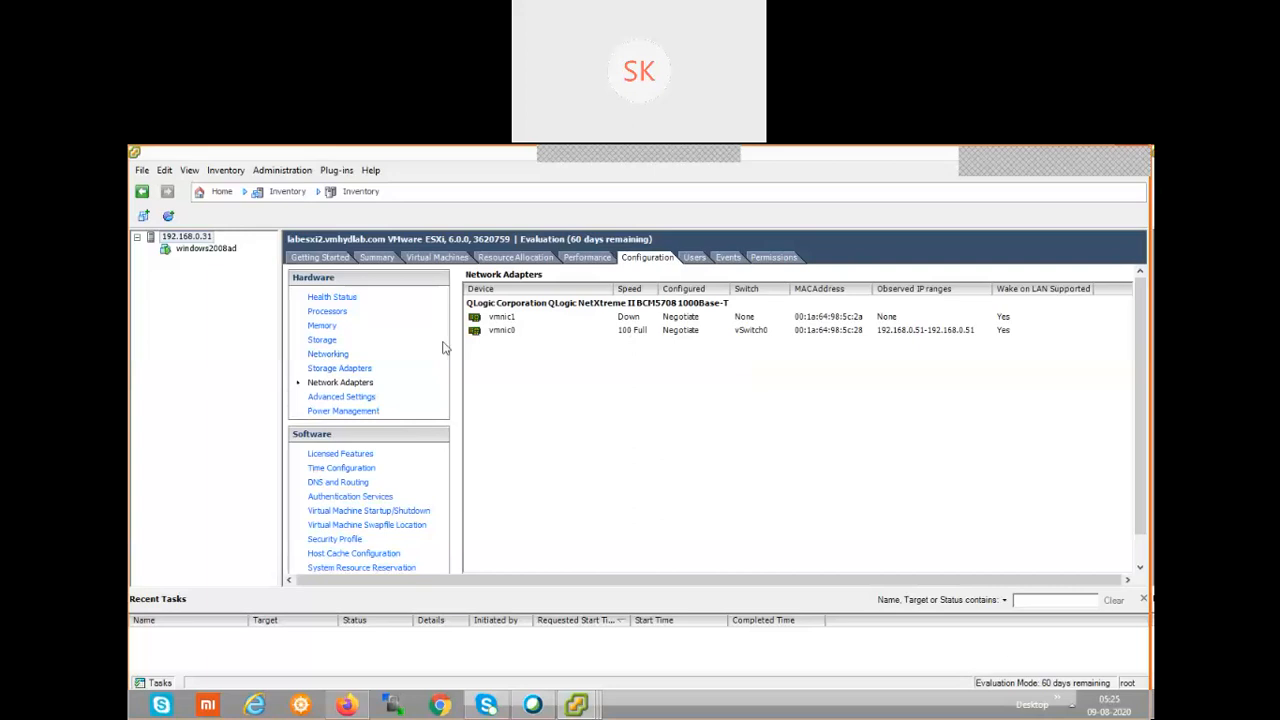
pyautogui.click(336, 355)
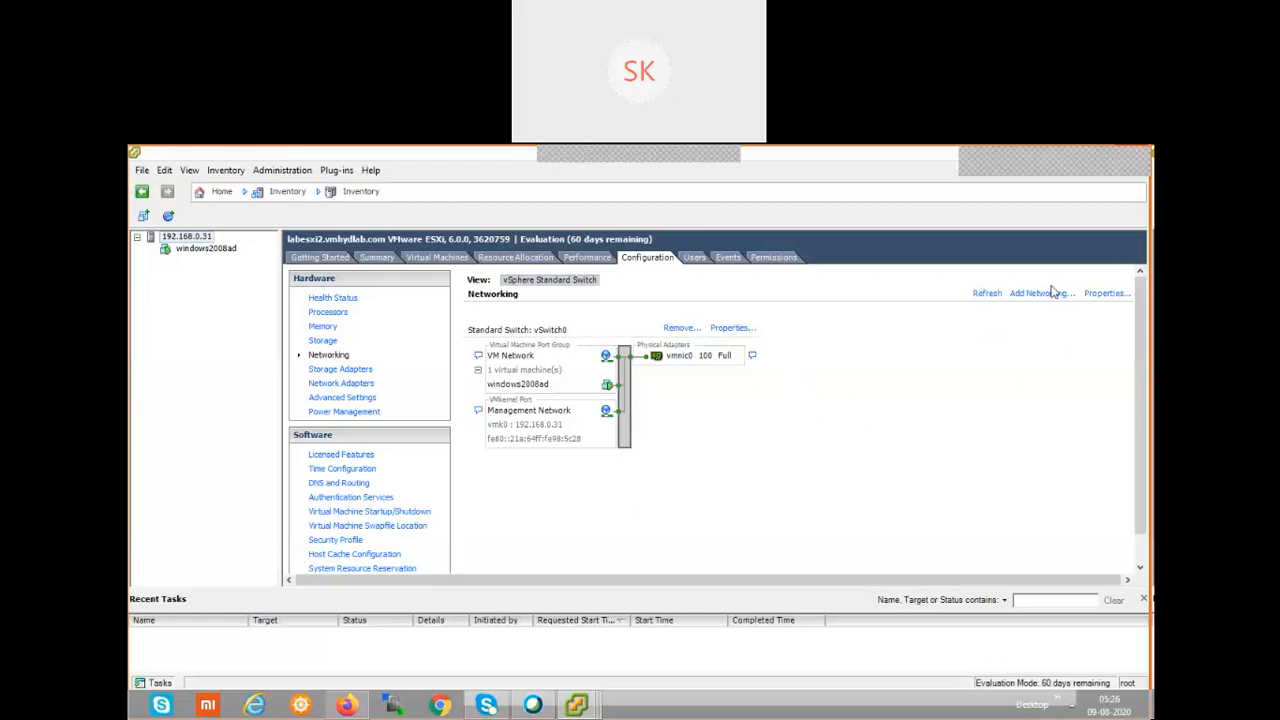
pyautogui.click(1100, 297)
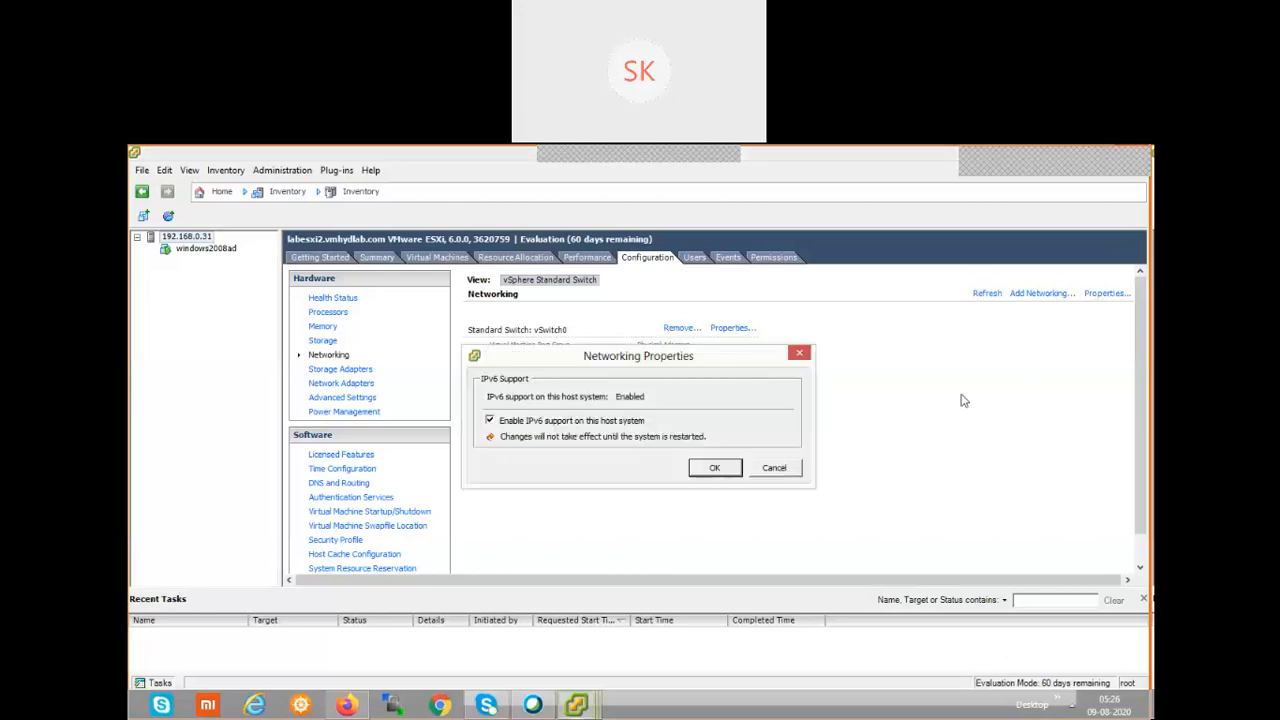
pyautogui.click(785, 475)
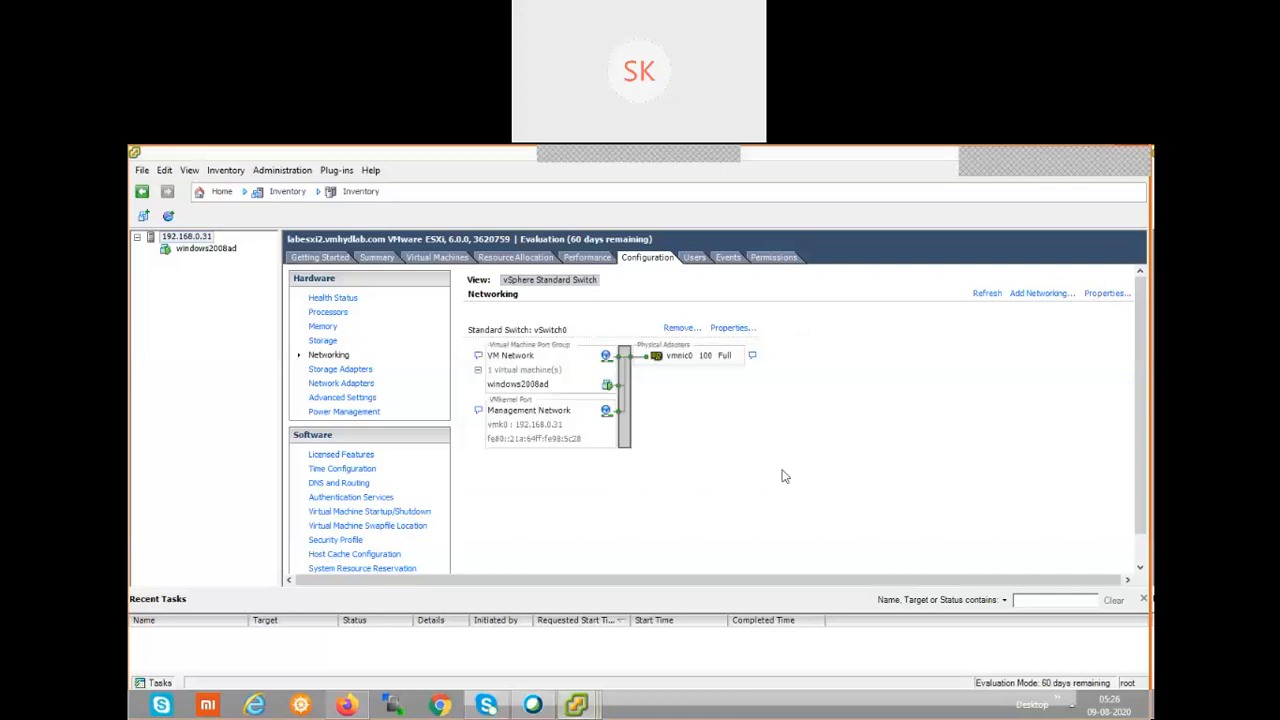
# Start adding a Virtual Machine type connection to the standard switch vSwitch0.
pyautogui.click(731, 329)
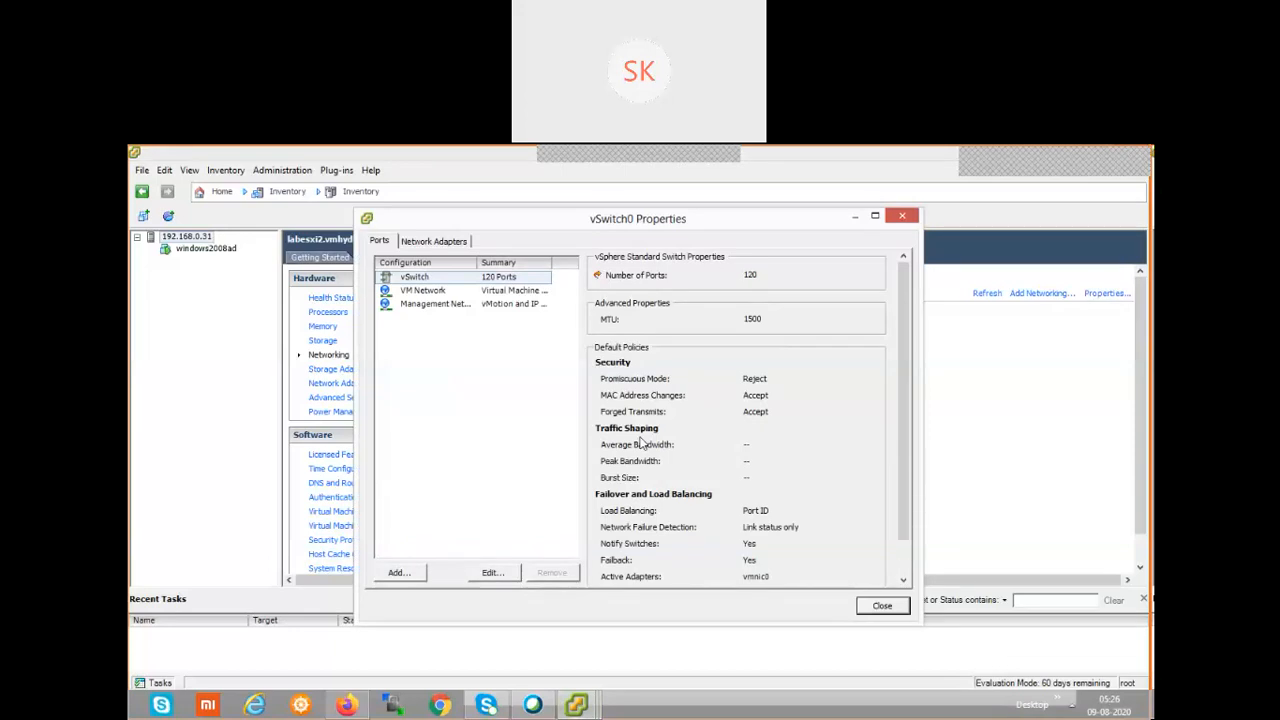
pyautogui.click(396, 572)
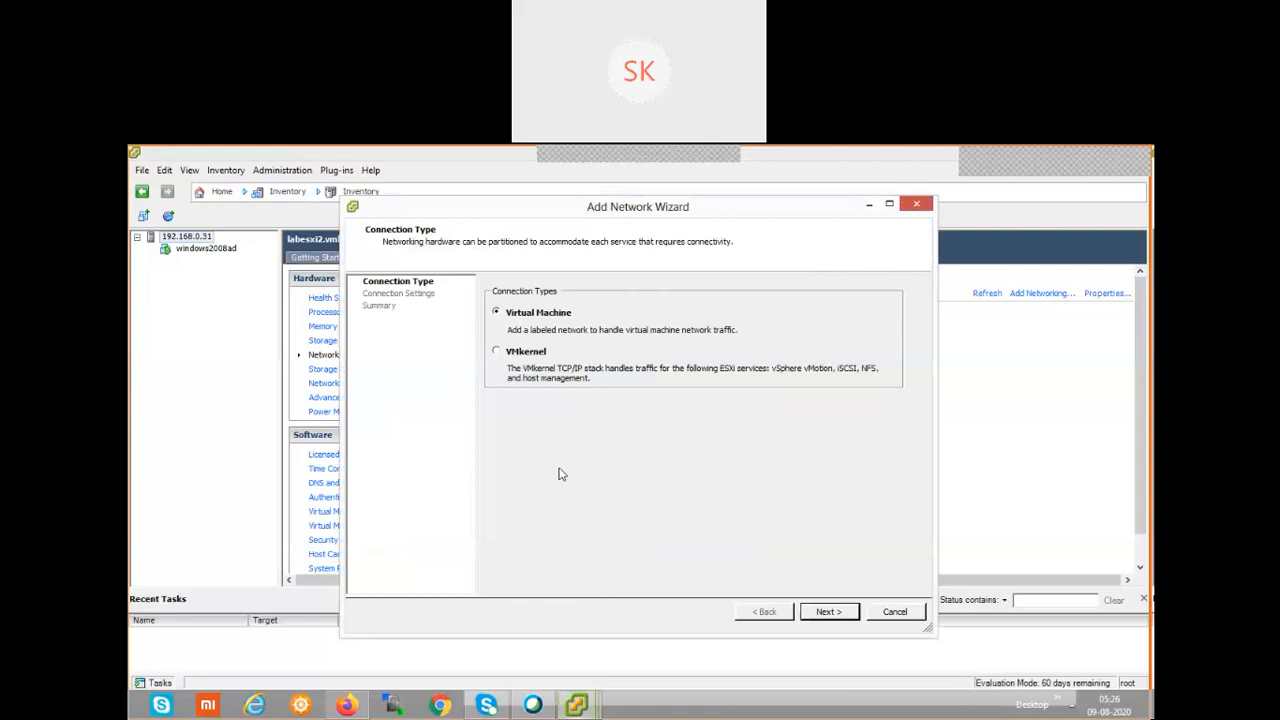
pyautogui.click(826, 618)
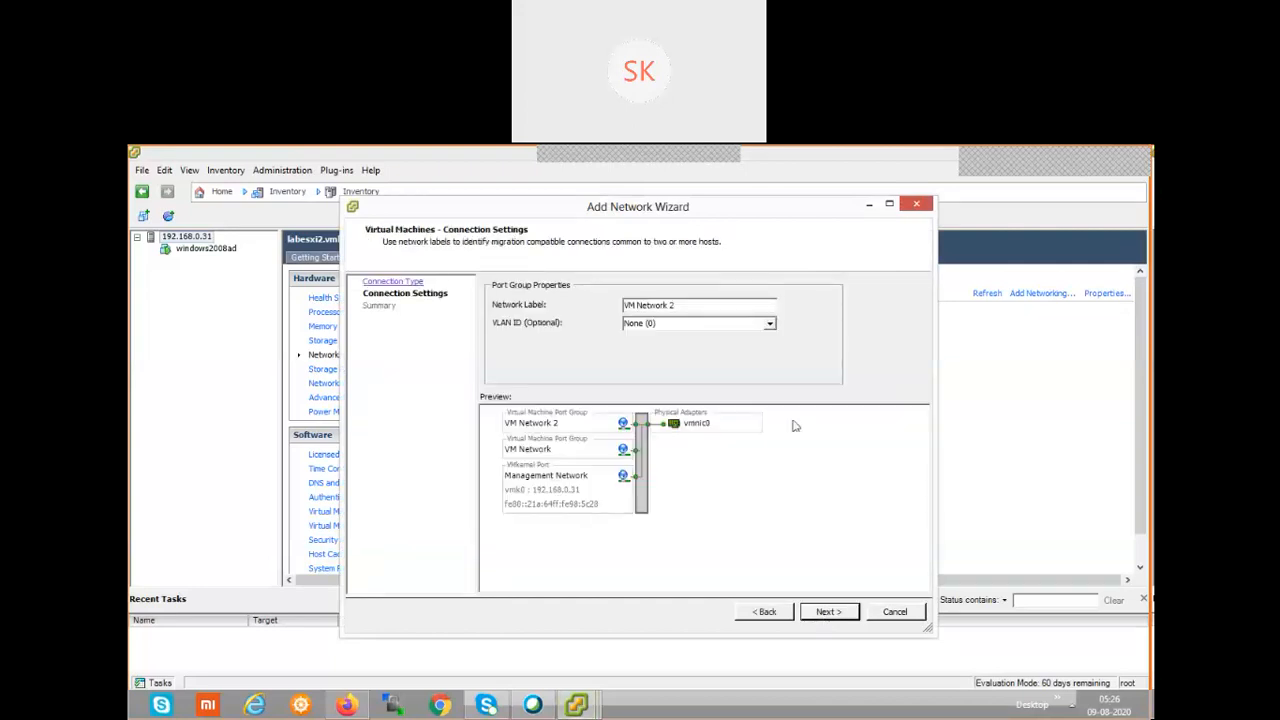
# Label the new port group finance and keep its VLAN ID at None (0).
pyautogui.click(772, 330)
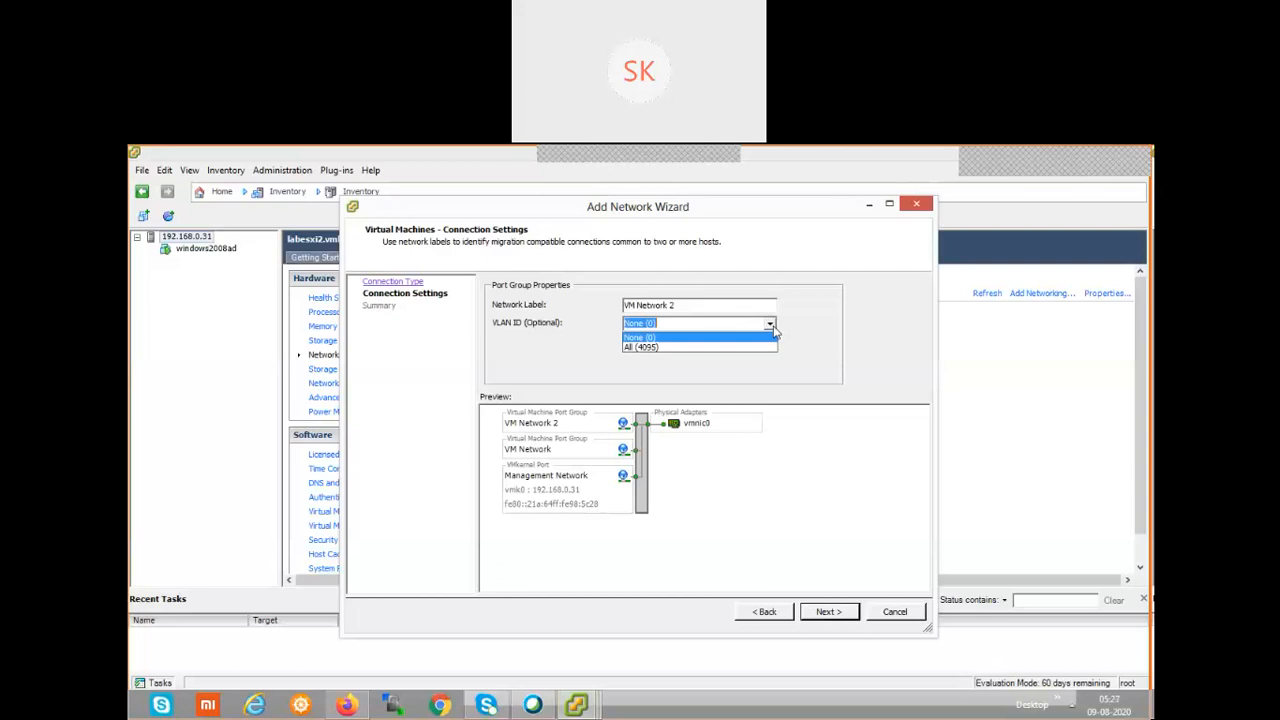
pyautogui.click(718, 328)
pyautogui.click(702, 307)
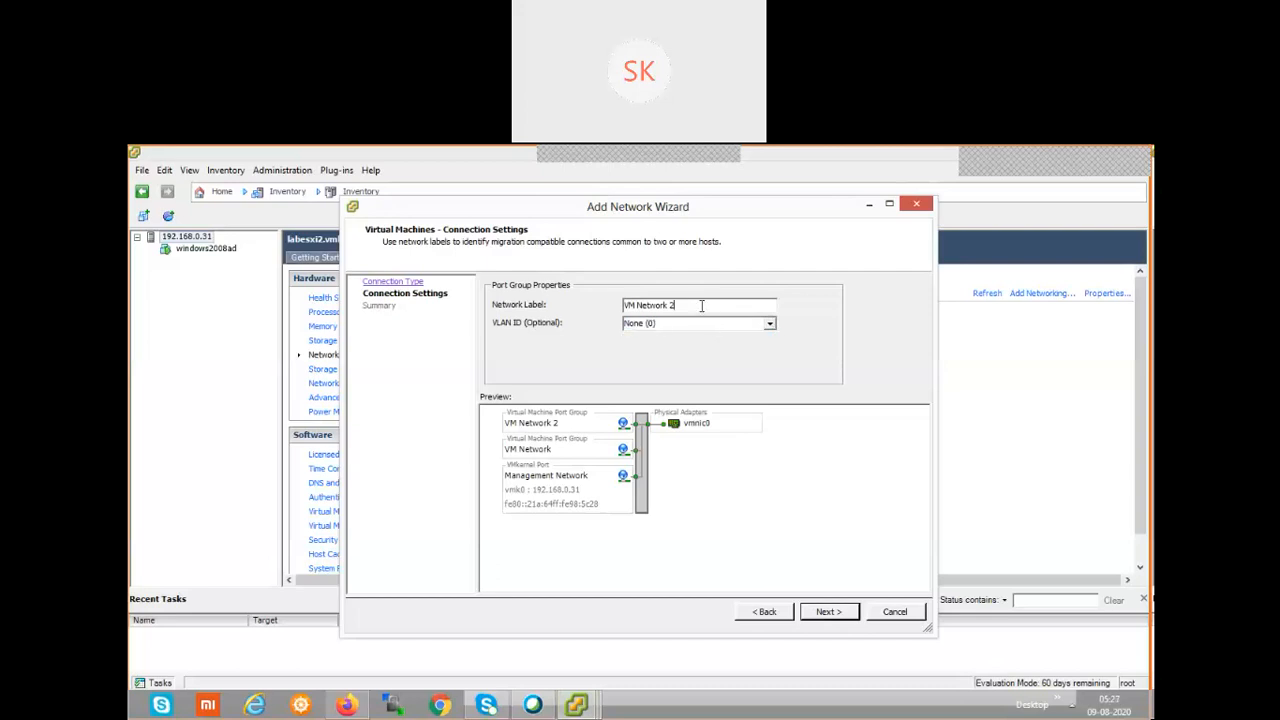
pyautogui.moveTo(702, 307); pyautogui.dragTo(550, 311)
pyautogui.write('Finan')
pyautogui.press('BackSpace')
pyautogui.press('BackSpace')
pyautogui.press('BackSpace')
pyautogui.press('BackSpace')
pyautogui.press('BackSpace')
pyautogui.write('finance')
pyautogui.click(671, 324)
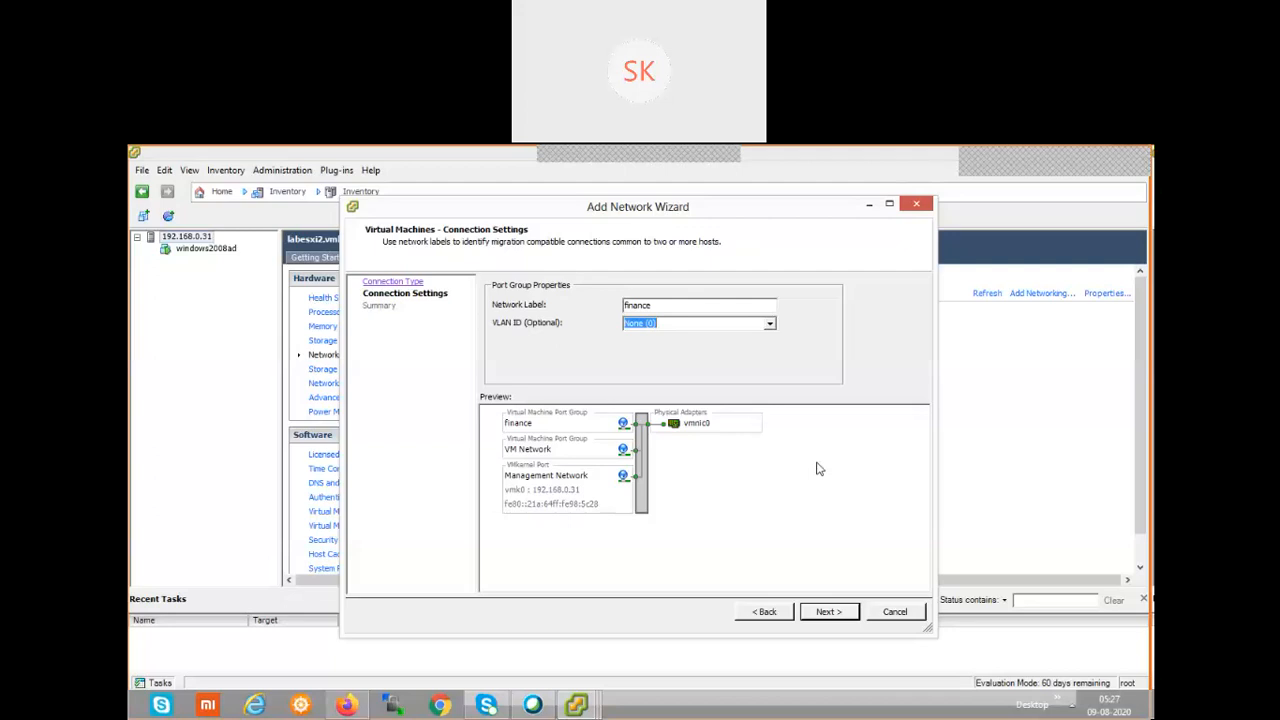
# Finish creating the finance port group and close the vSwitch0 properties.
pyautogui.click(836, 611)
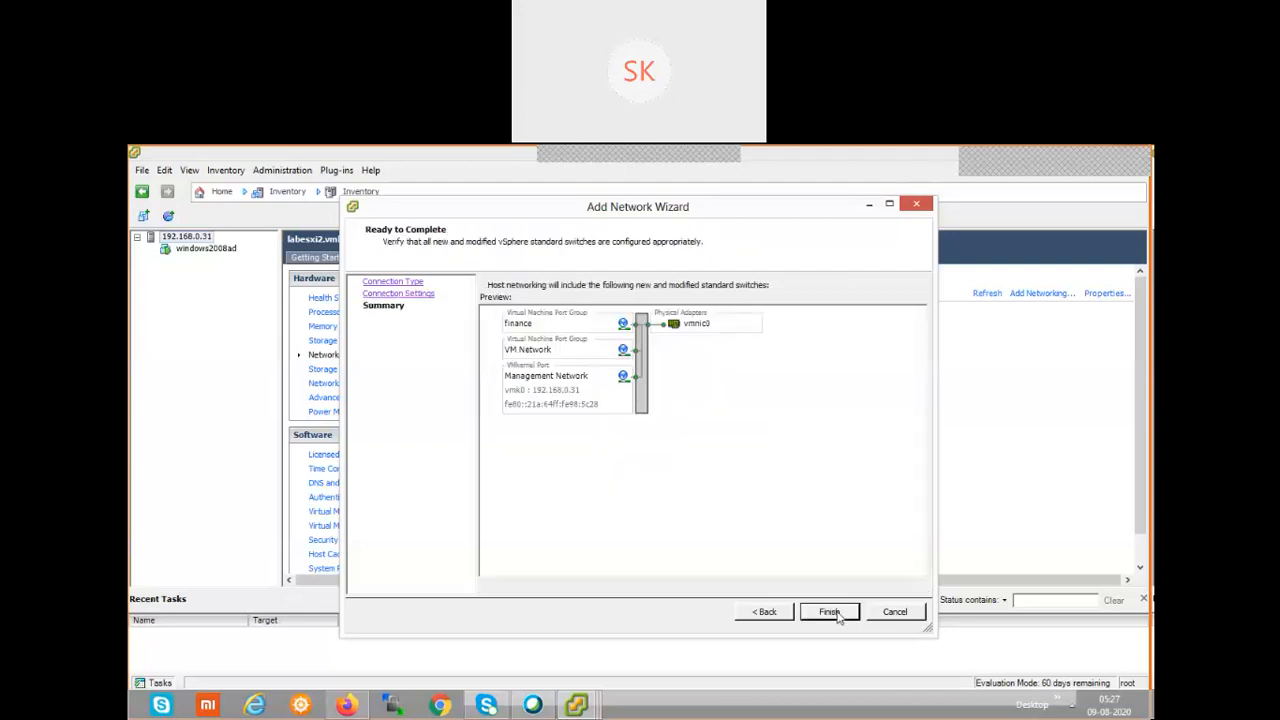
pyautogui.click(830, 612)
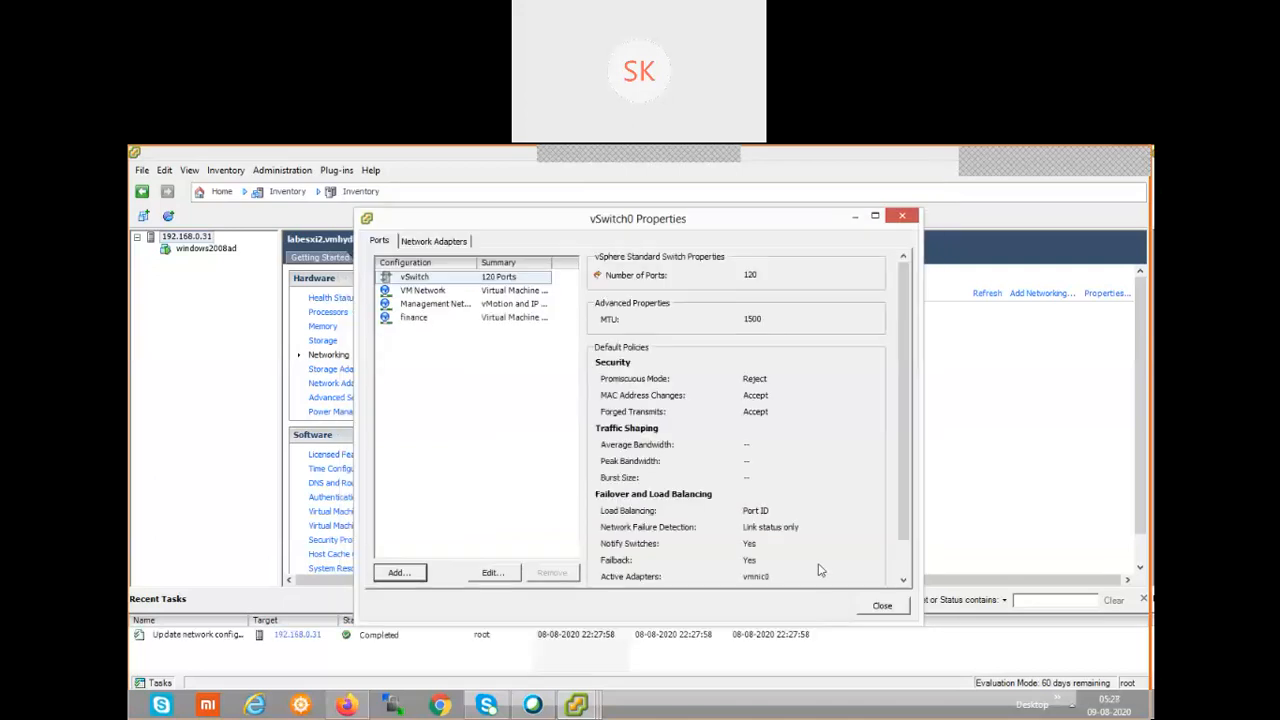
pyautogui.click(869, 612)
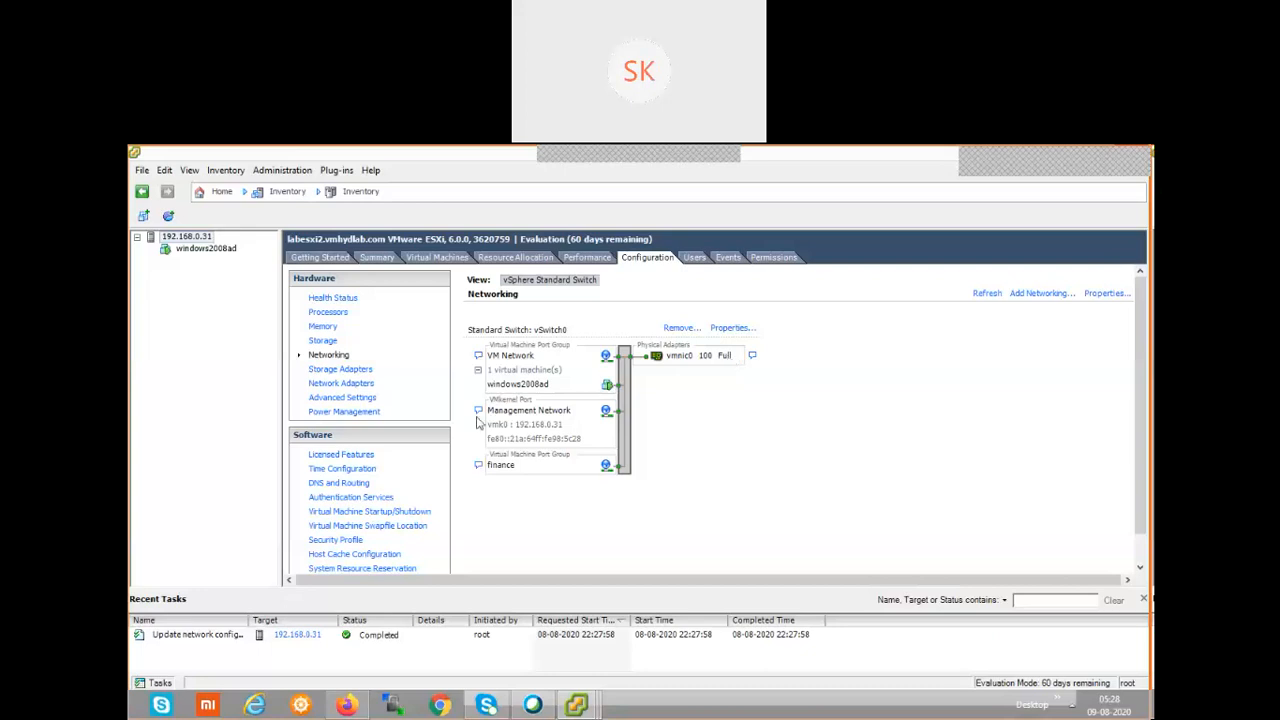
# Inspect the host's physical network adapters, focusing on vmnic1.
pyautogui.click(348, 386)
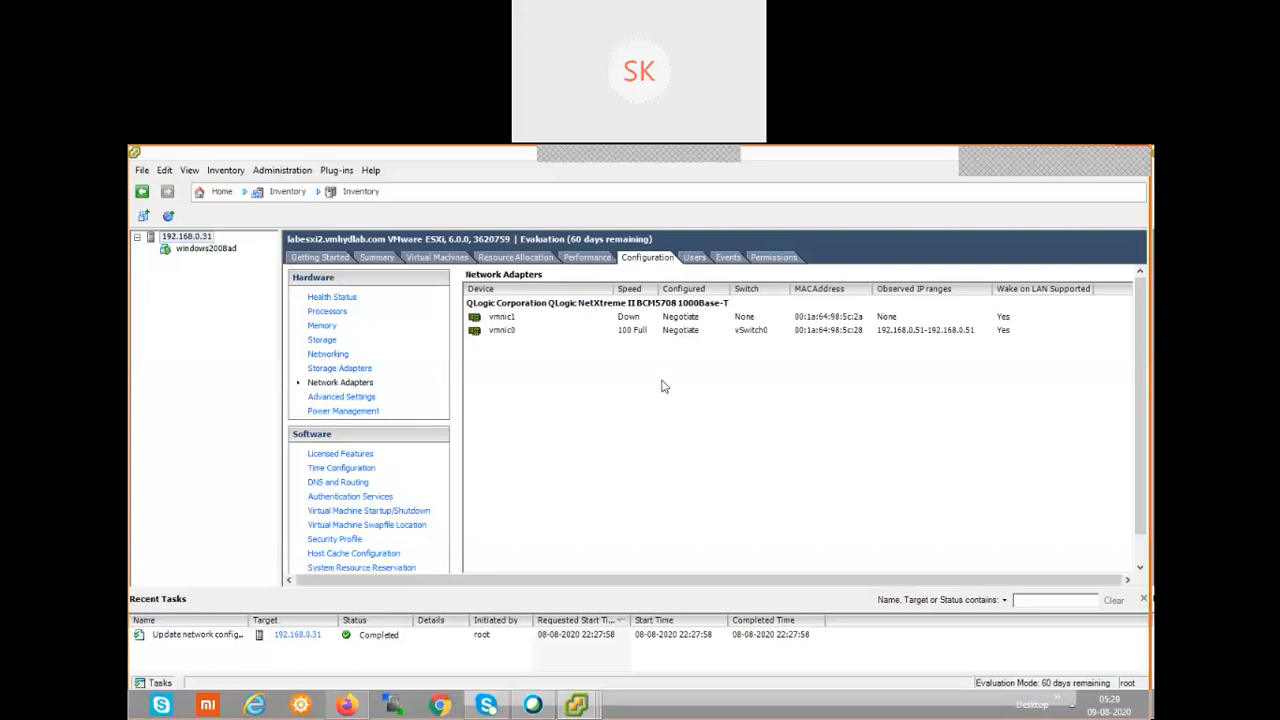
pyautogui.click(656, 319)
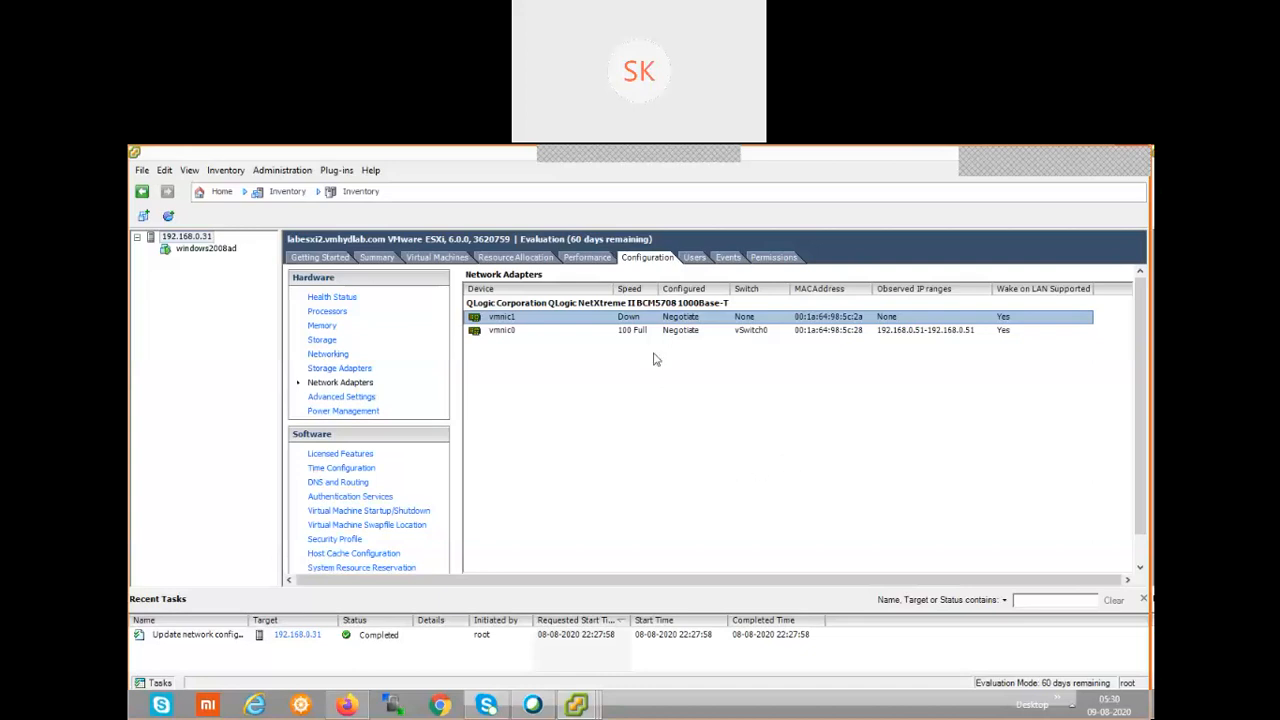
# Review the host's summary, marking its manufacturer, model, CPU and memory resources, processor sockets, cores per socket, logical processors and hyperthreading.
pyautogui.click(378, 258)
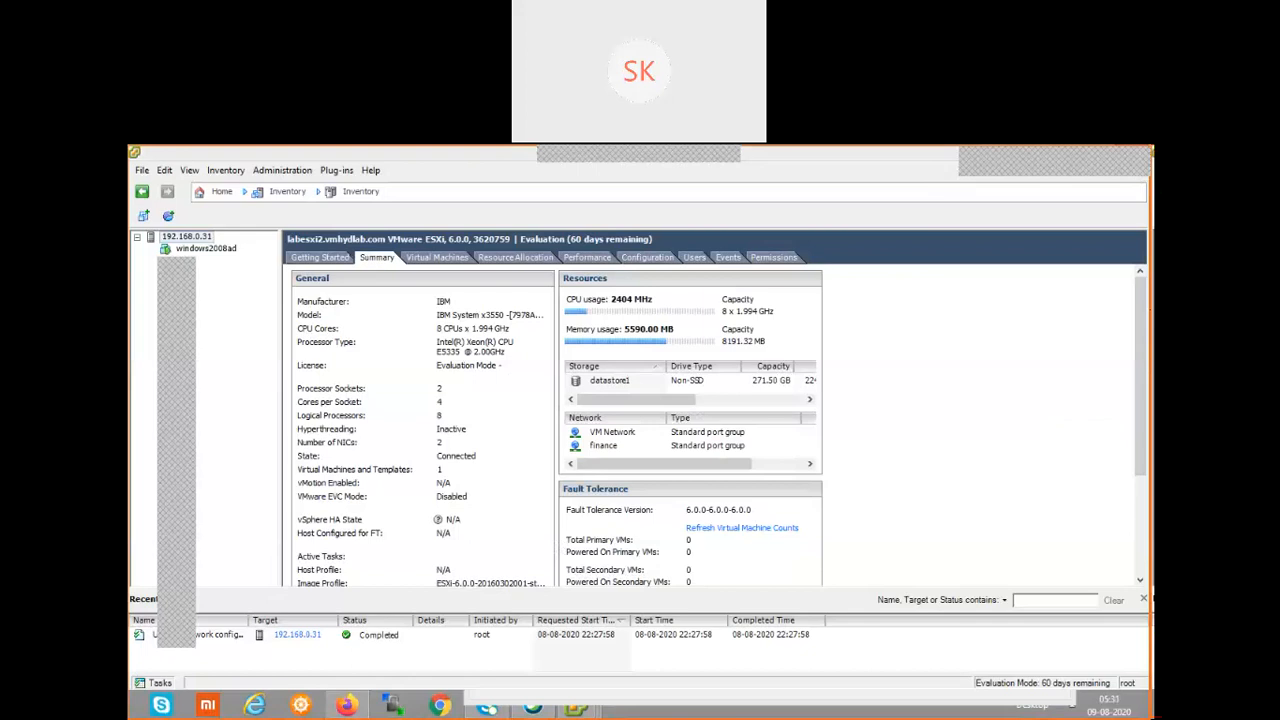
pyautogui.moveTo(464, 301); pyautogui.dragTo(502, 301)
pyautogui.moveTo(408, 321); pyautogui.dragTo(435, 316)
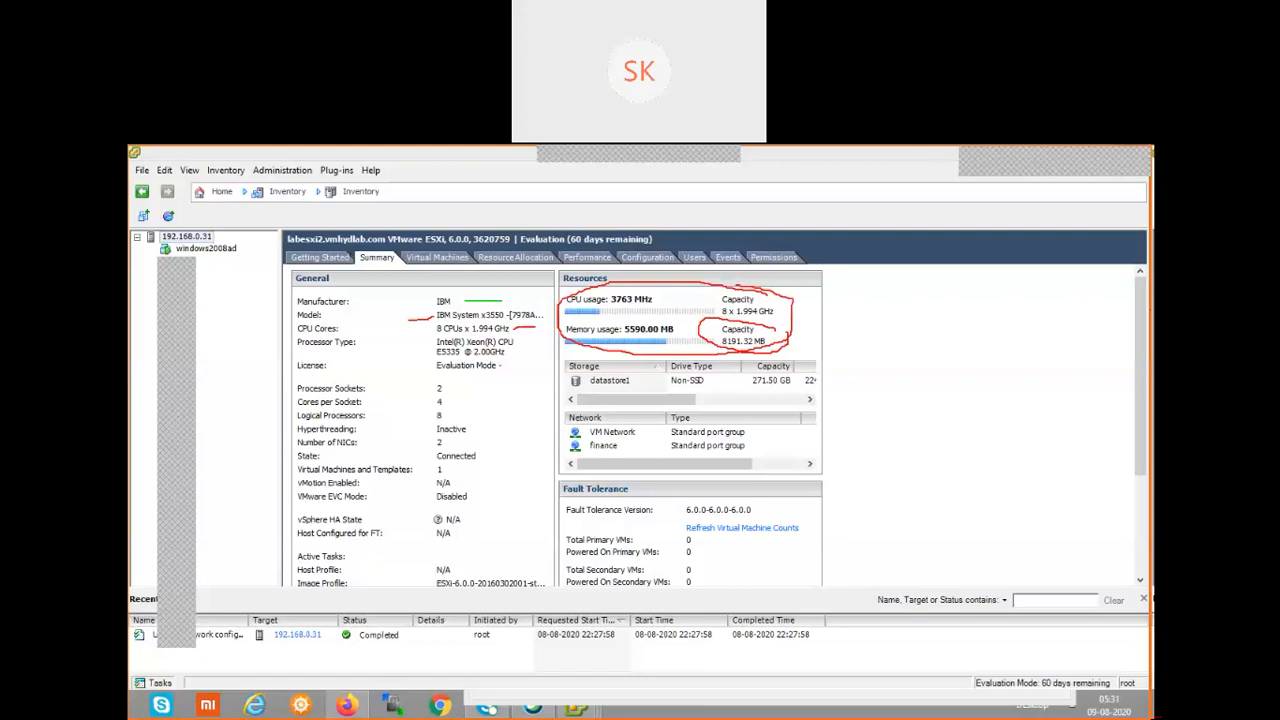
pyautogui.moveTo(446, 381); pyautogui.dragTo(442, 395)
pyautogui.moveTo(440, 393); pyautogui.dragTo(446, 404)
pyautogui.moveTo(393, 416); pyautogui.dragTo(435, 413)
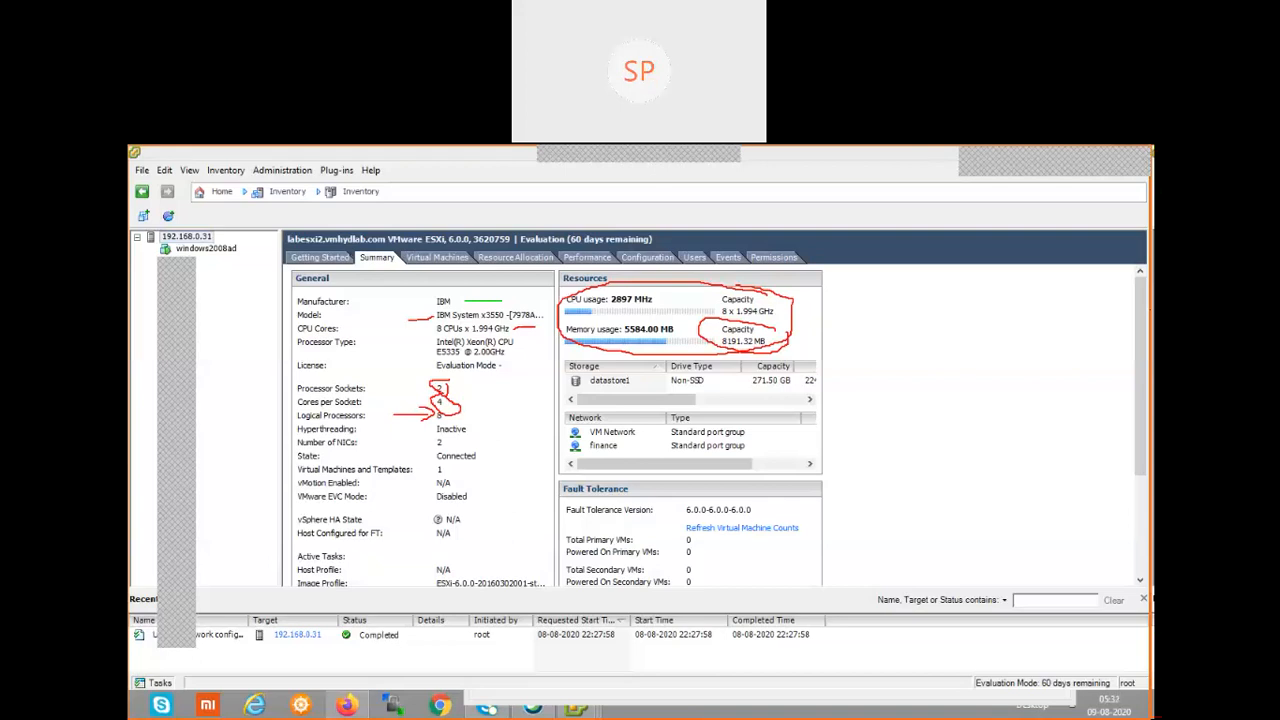
pyautogui.moveTo(360, 429); pyautogui.dragTo(448, 431)
# Start creating a new virtual machine on host 192.168.0.31 using the Custom configuration.
pyautogui.rightClick(188, 237)
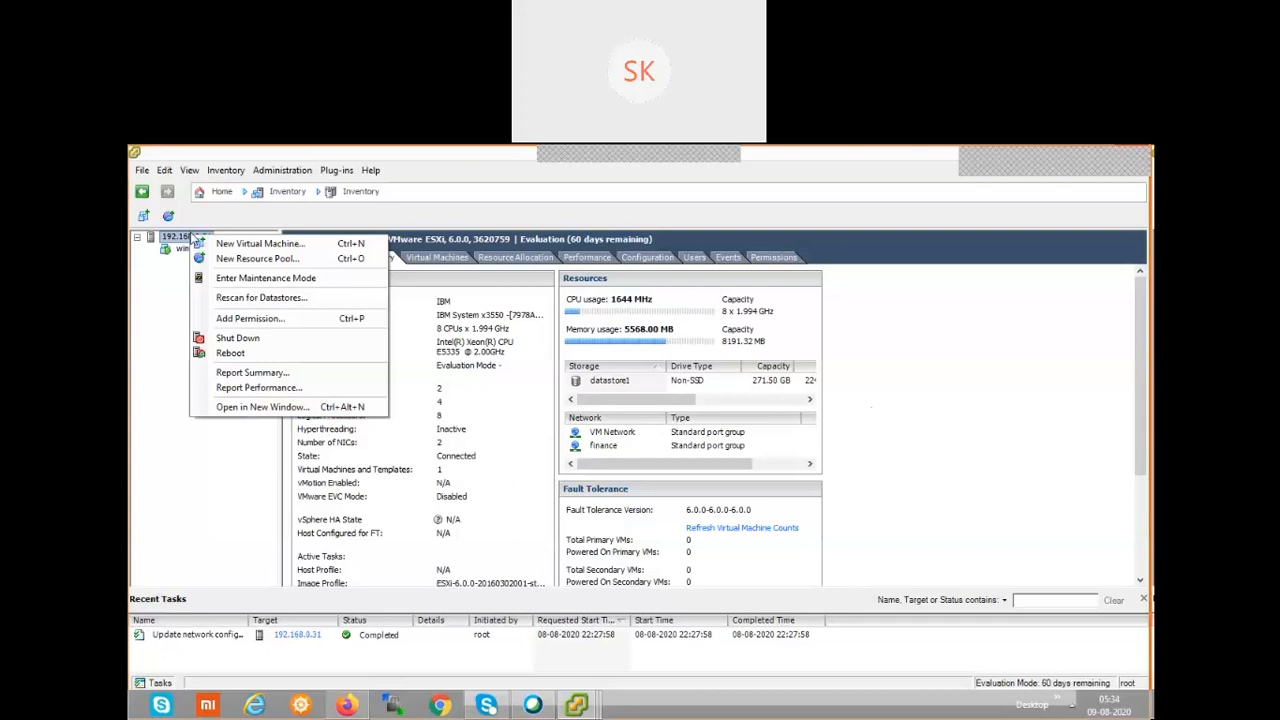
pyautogui.click(246, 246)
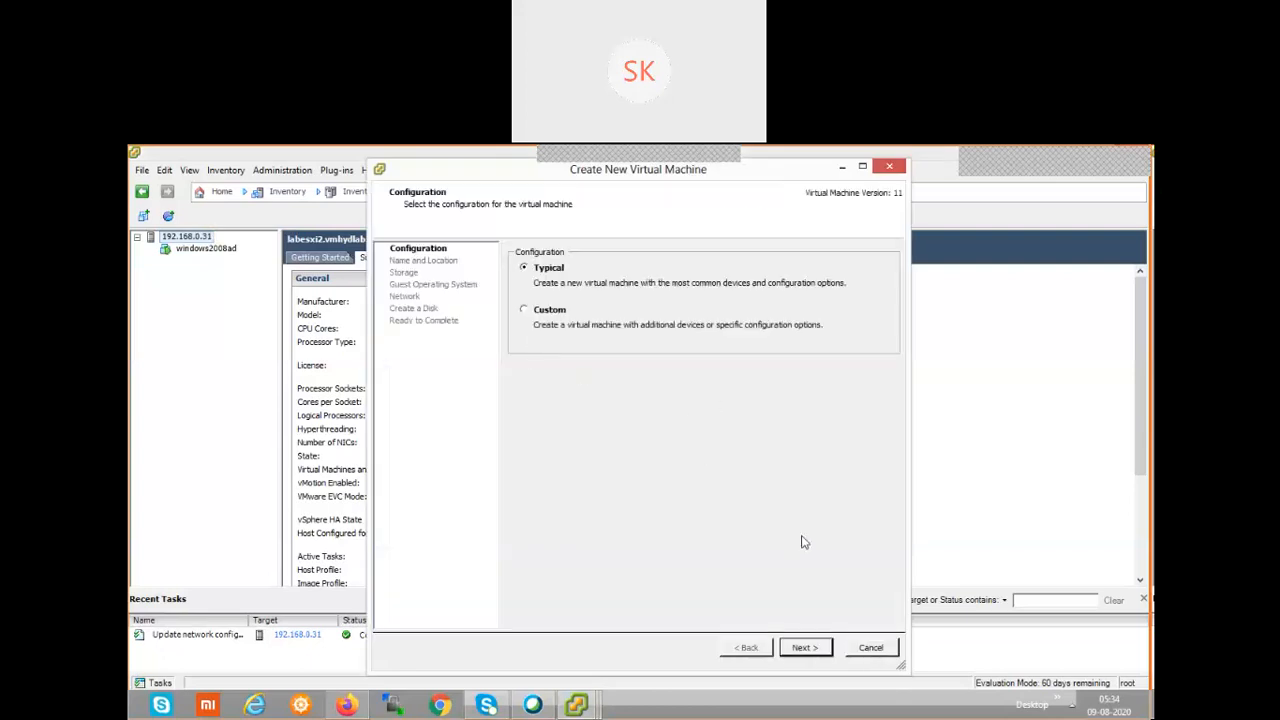
pyautogui.click(555, 311)
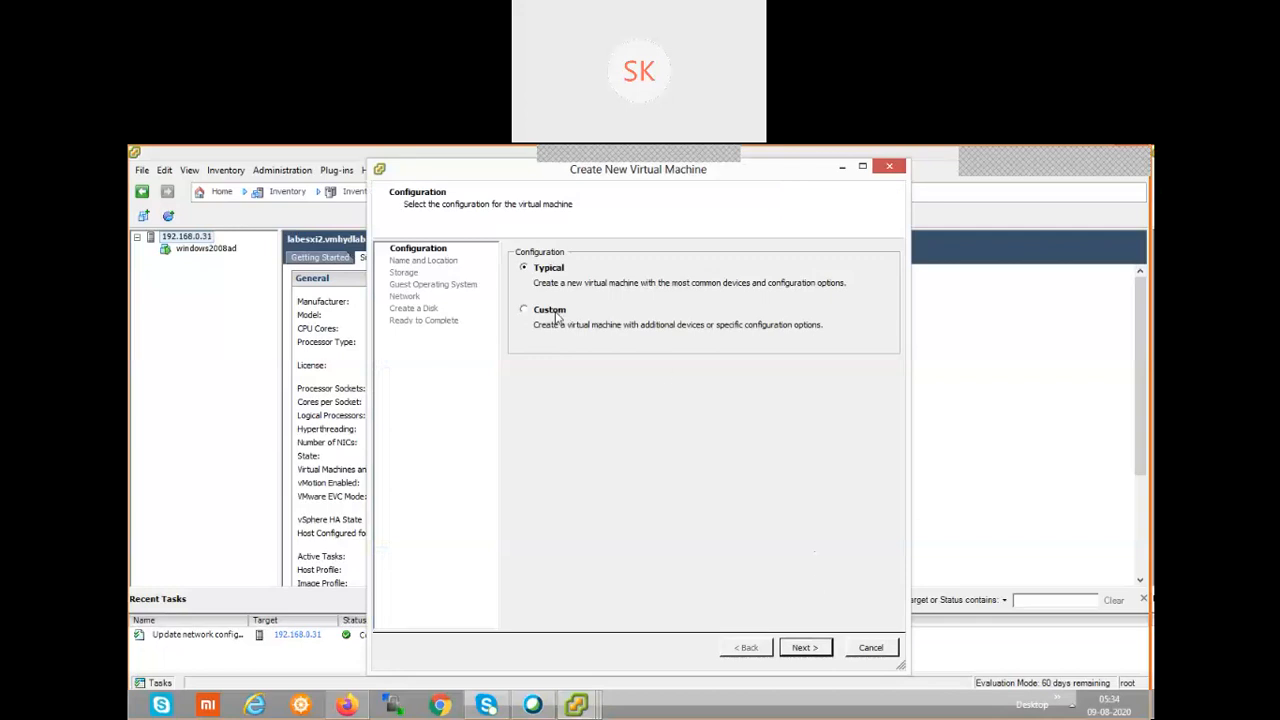
pyautogui.click(806, 648)
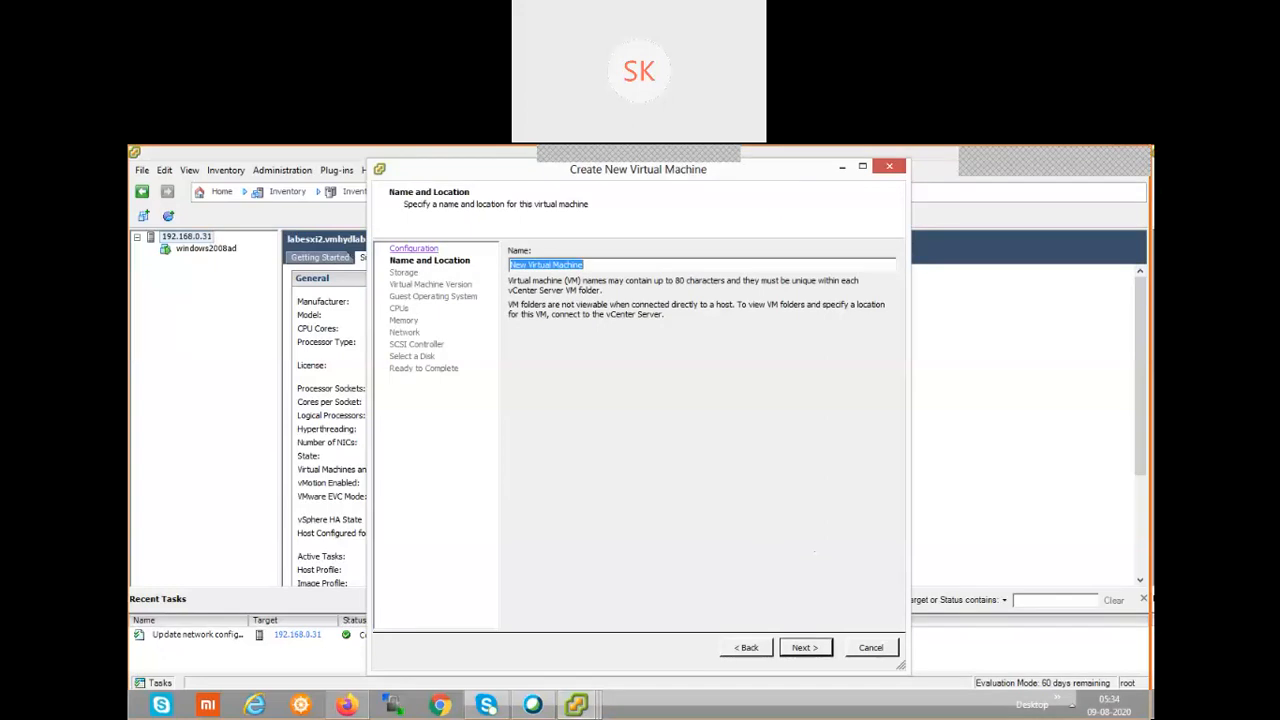
# Name the new virtual machine vcenterserver.
pyautogui.write('vcenter')
pyautogui.press('BackSpace')
pyautogui.press('BackSpace')
pyautogui.press('BackSpace')
pyautogui.press('BackSpace')
pyautogui.press('BackSpace')
pyautogui.press('BackSpace')
pyautogui.write('vcente')
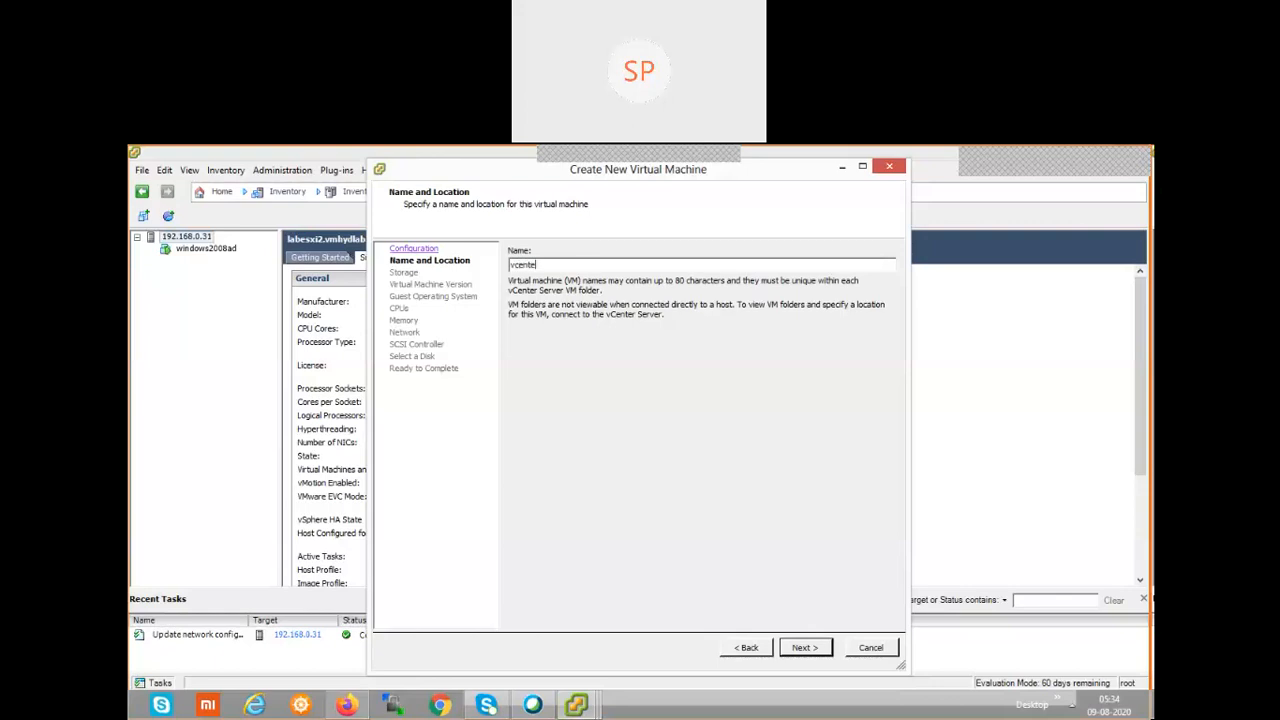
pyautogui.write('rserver')
pyautogui.click(809, 651)
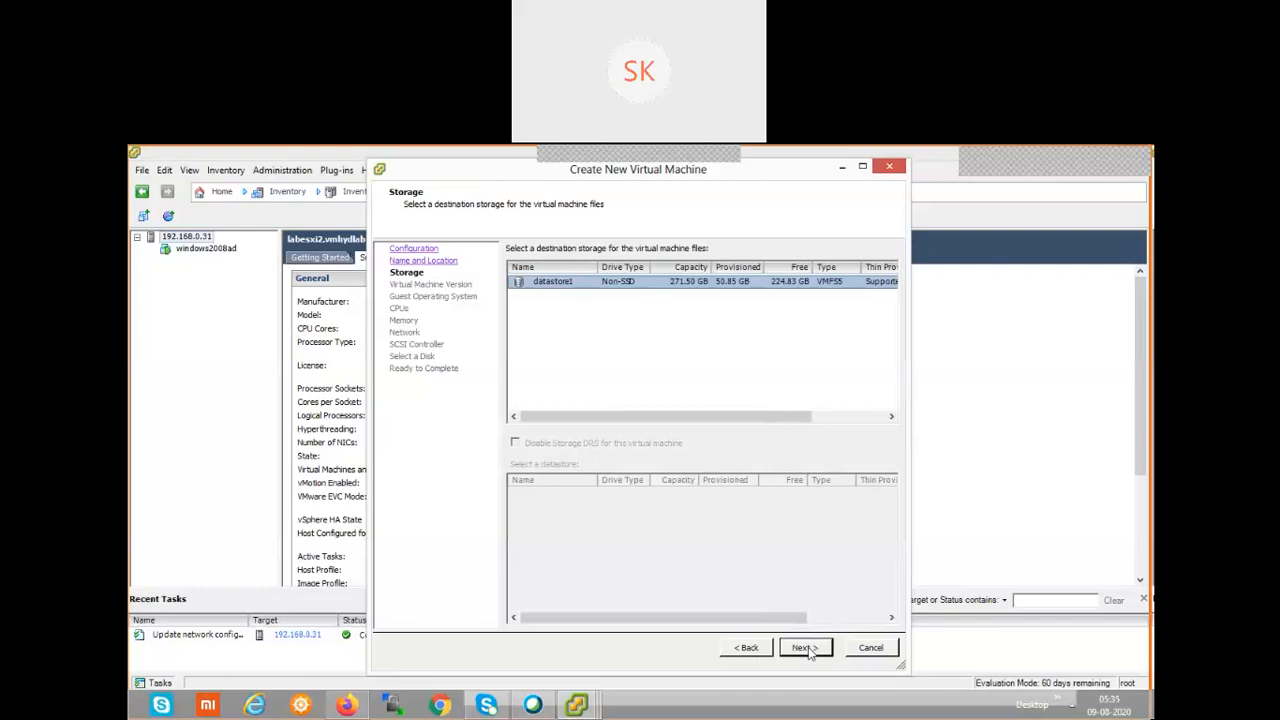
# Accept datastore1 as the destination storage and Virtual Machine Version 11 for the new virtual machine.
pyautogui.click(806, 648)
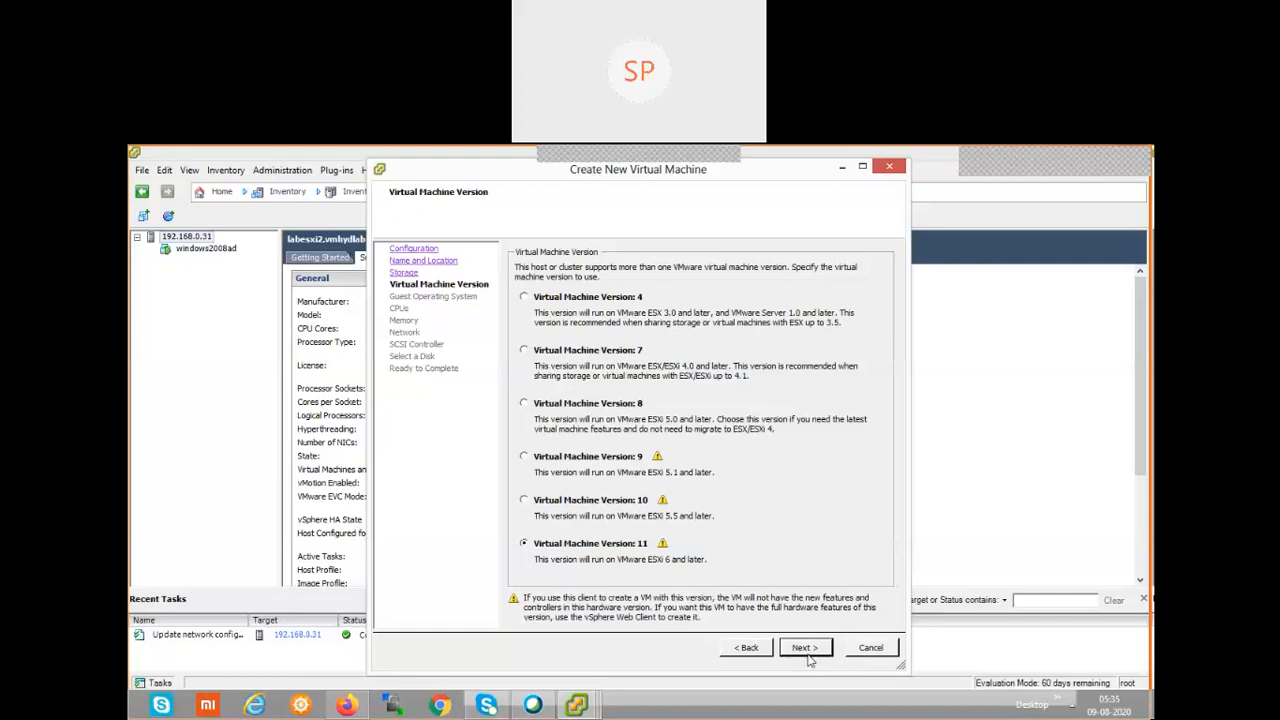
pyautogui.click(809, 652)
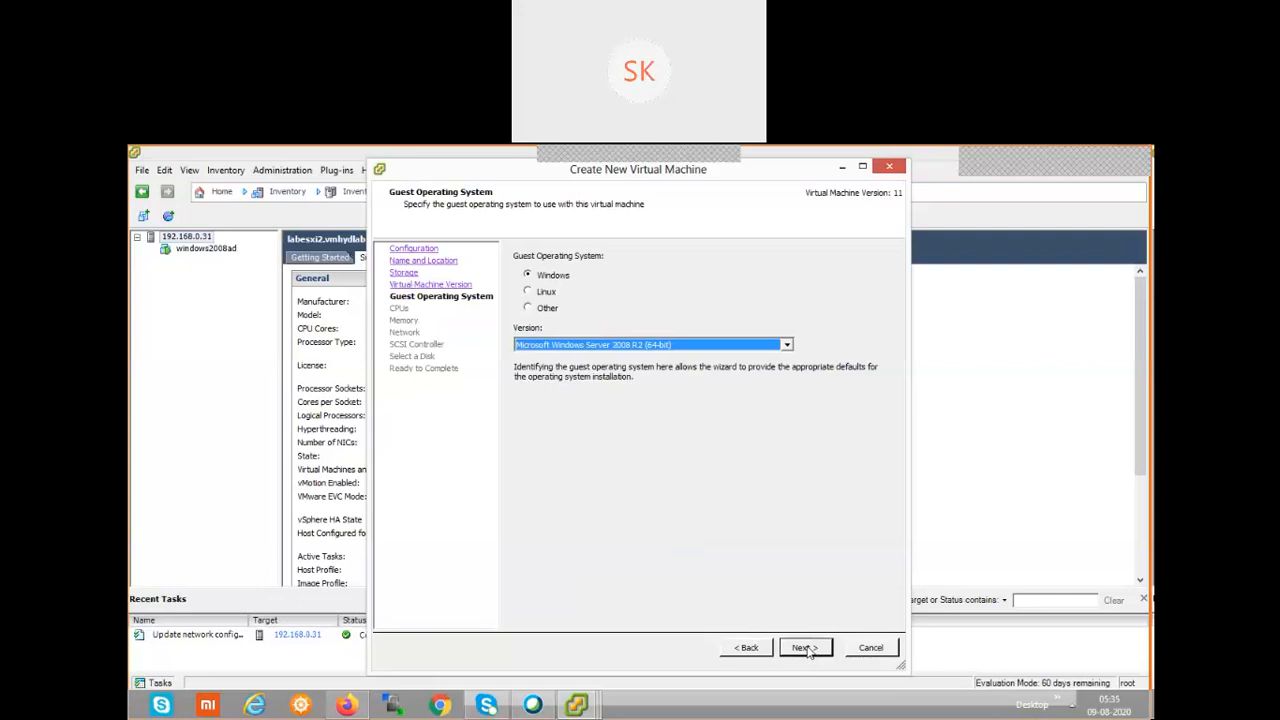
# Choose Microsoft Windows Server 2008 R2 (64-bit) as the guest operating system for the new virtual machine.
pyautogui.click(788, 345)
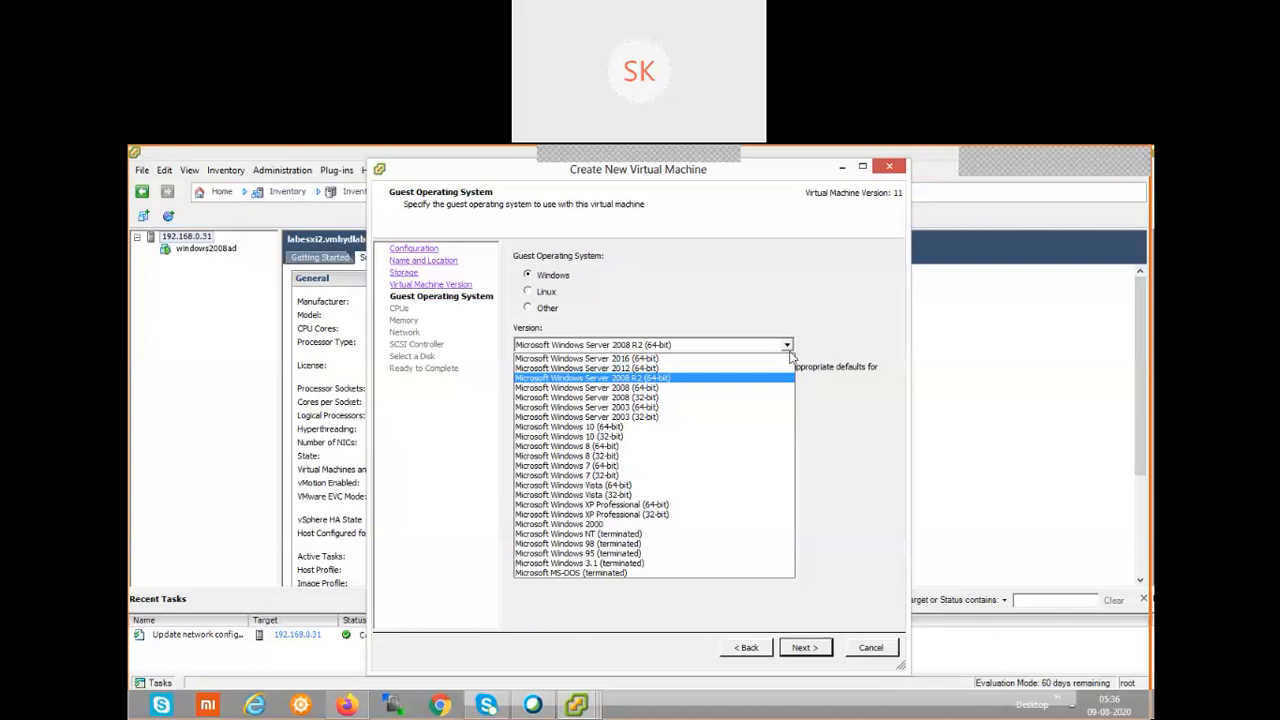
pyautogui.click(716, 379)
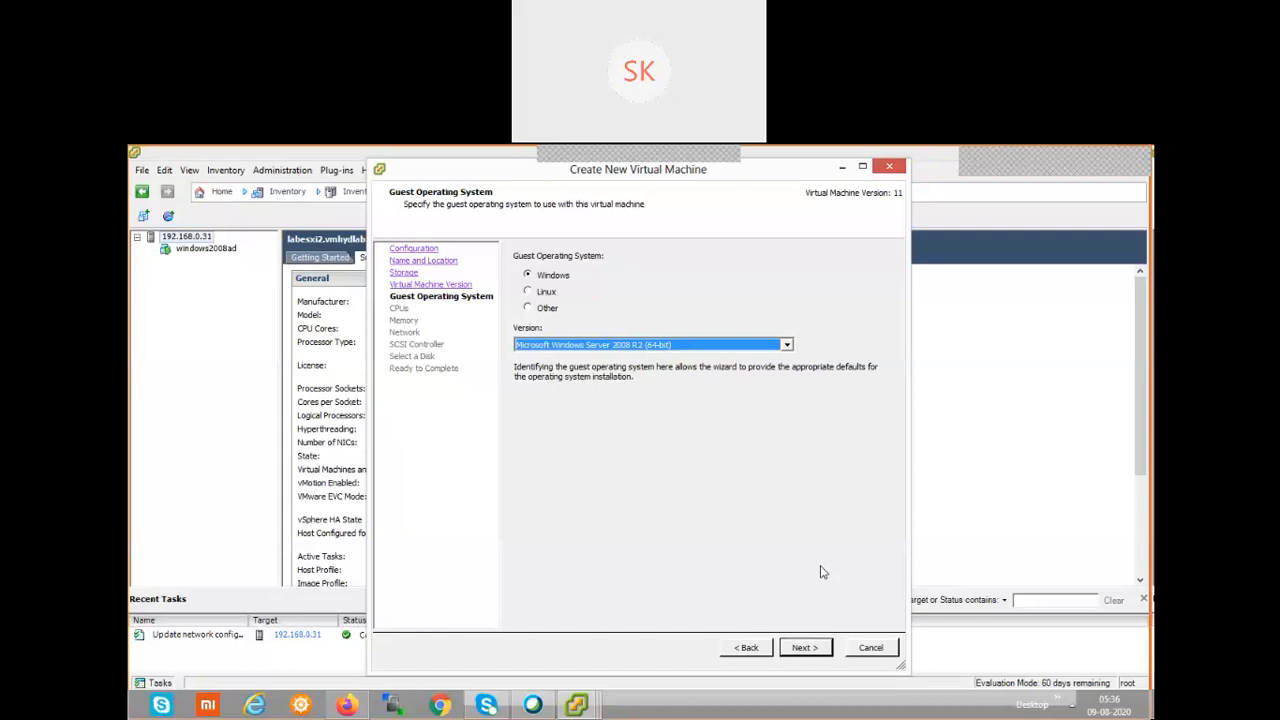
pyautogui.click(805, 648)
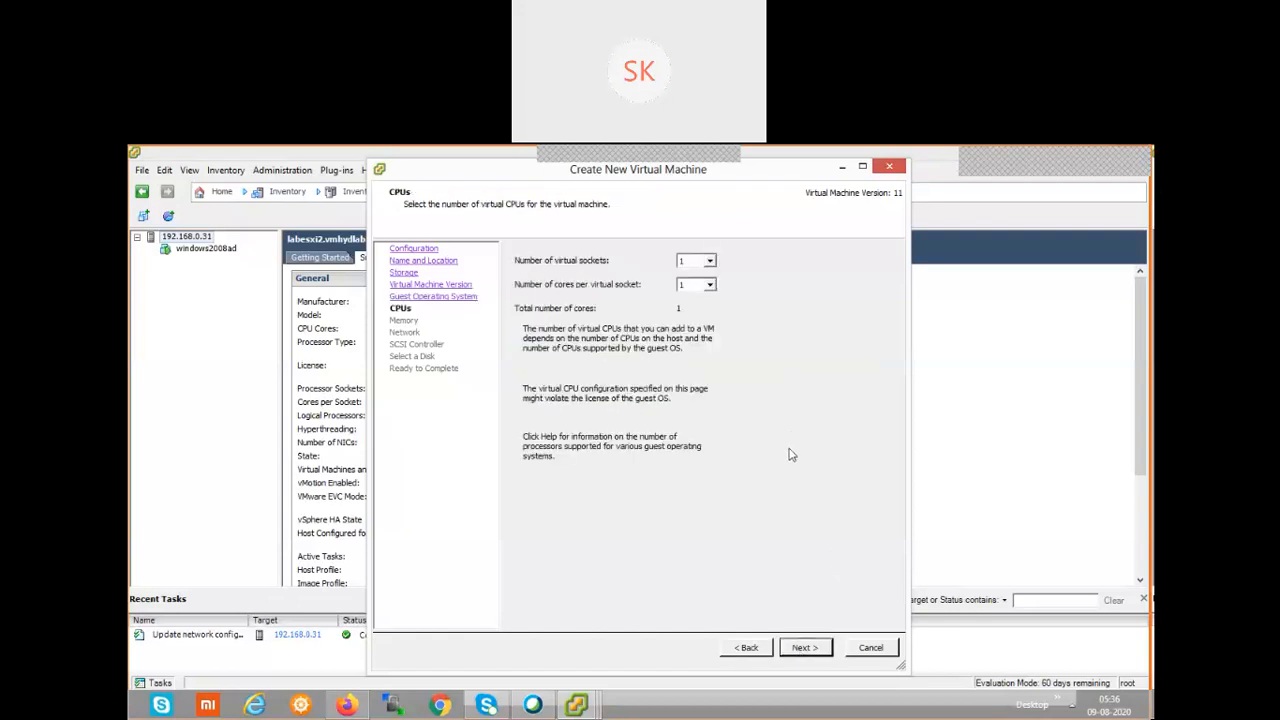
# Configure 2 virtual sockets with 2 cores per virtual socket, and accept the default 4 GB of memory.
pyautogui.click(710, 261)
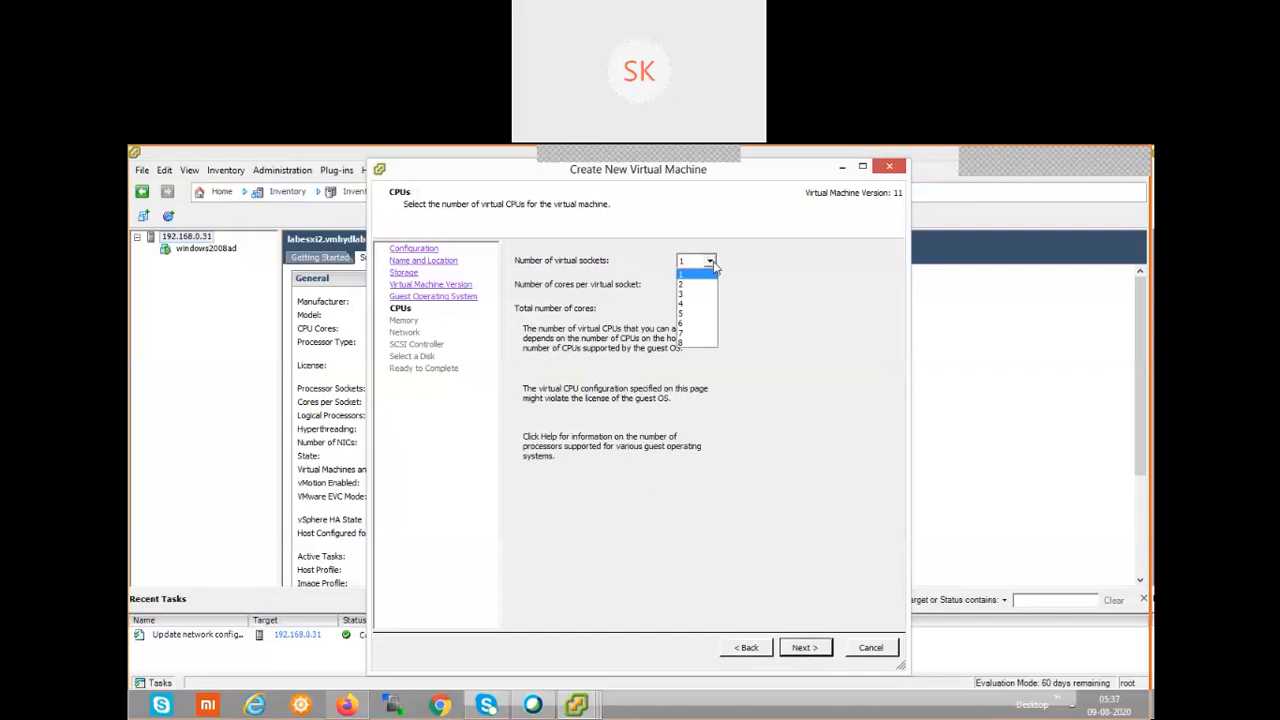
pyautogui.click(705, 285)
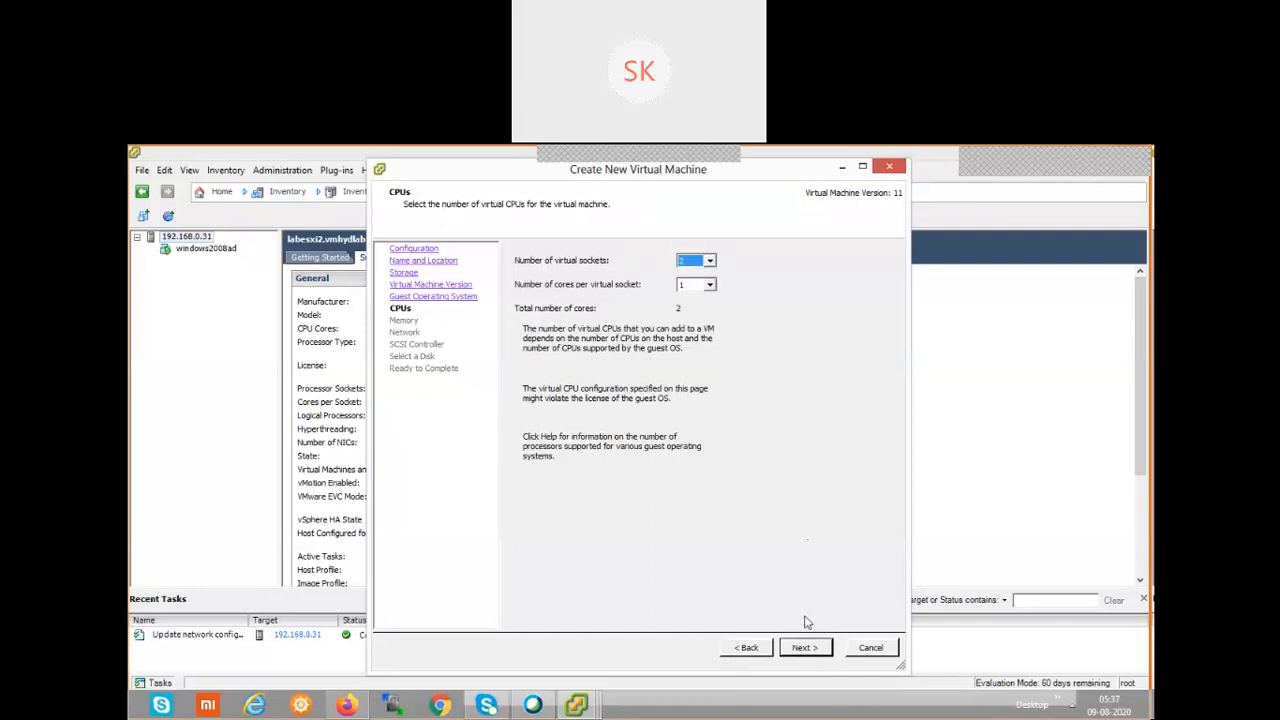
pyautogui.click(713, 289)
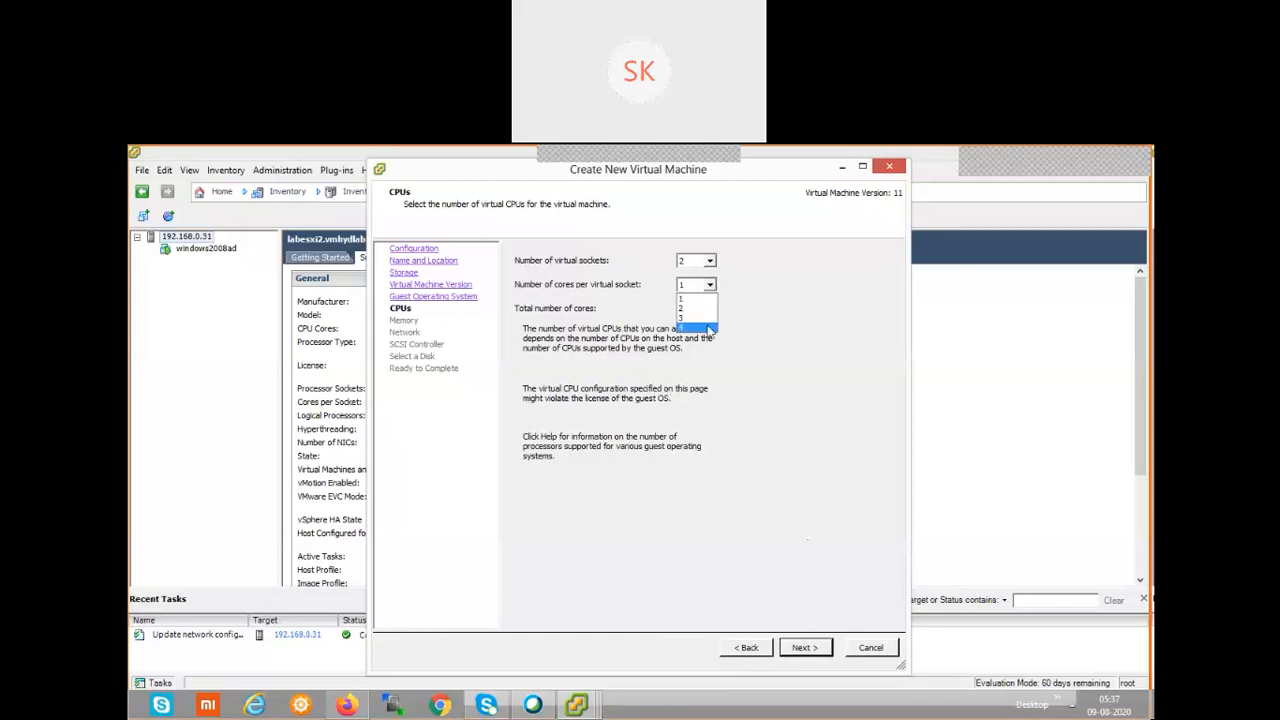
pyautogui.click(708, 328)
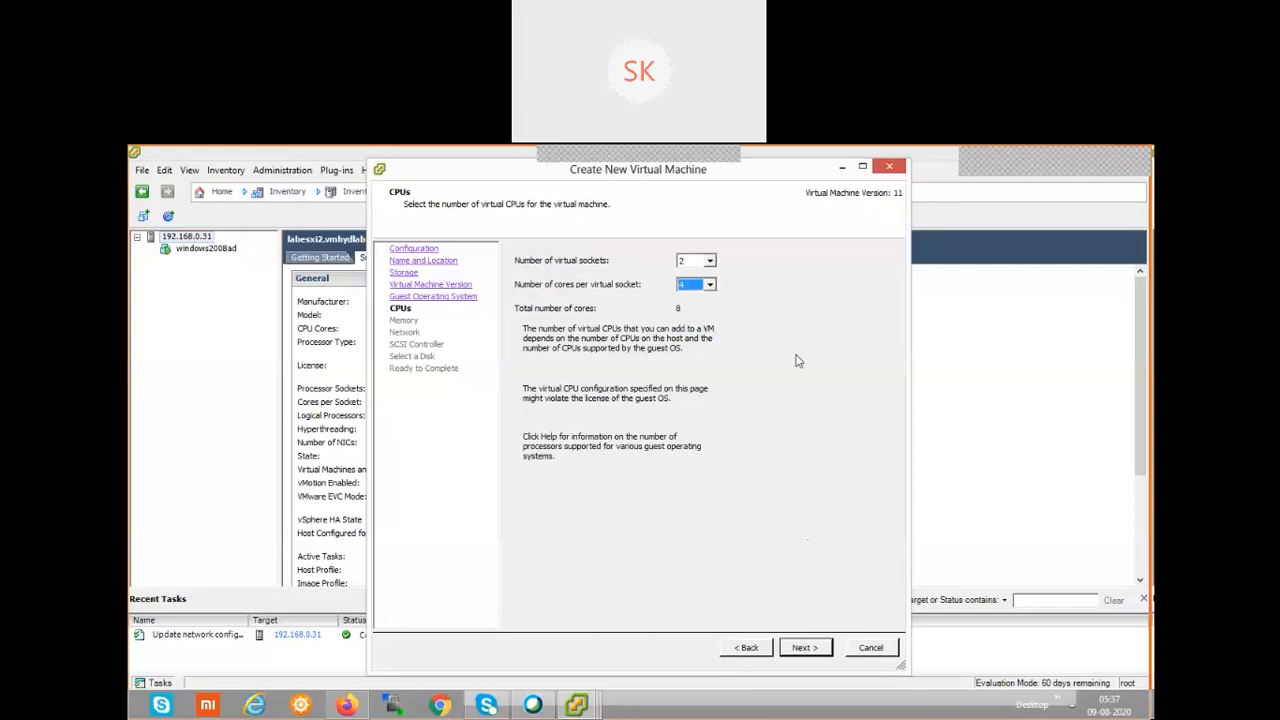
pyautogui.click(710, 285)
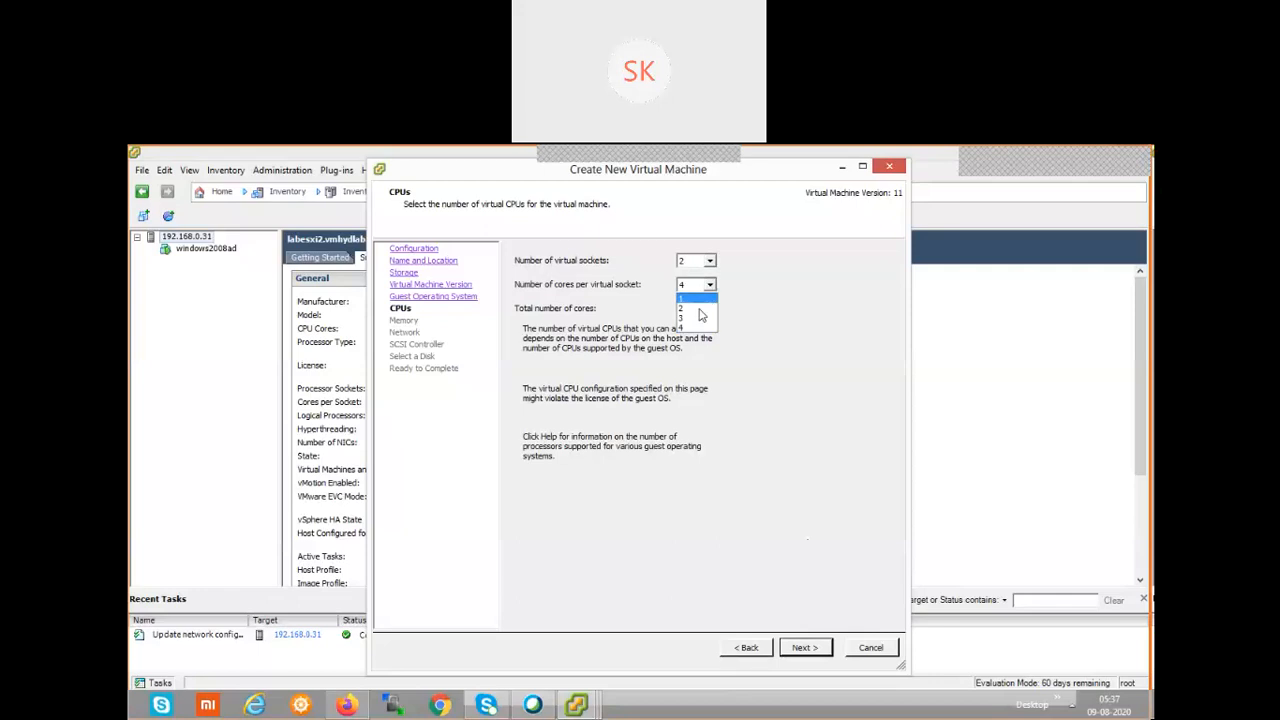
pyautogui.click(699, 308)
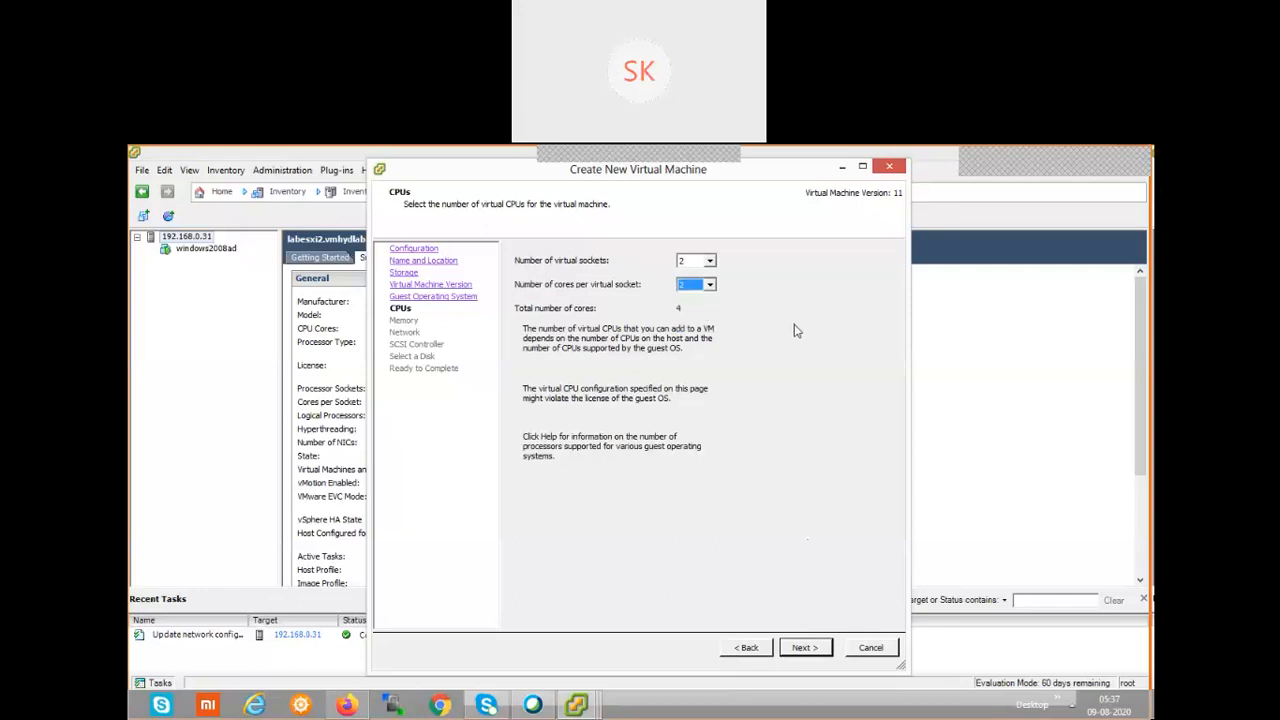
pyautogui.click(810, 648)
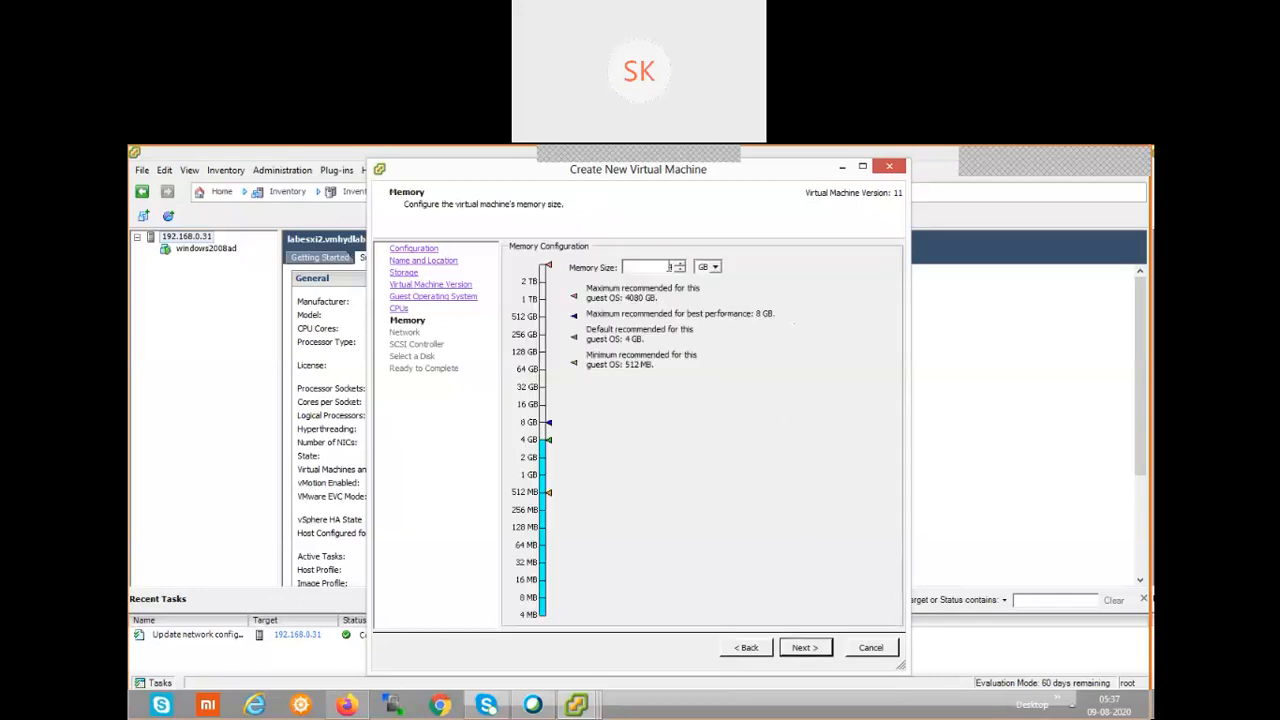
pyautogui.click(803, 649)
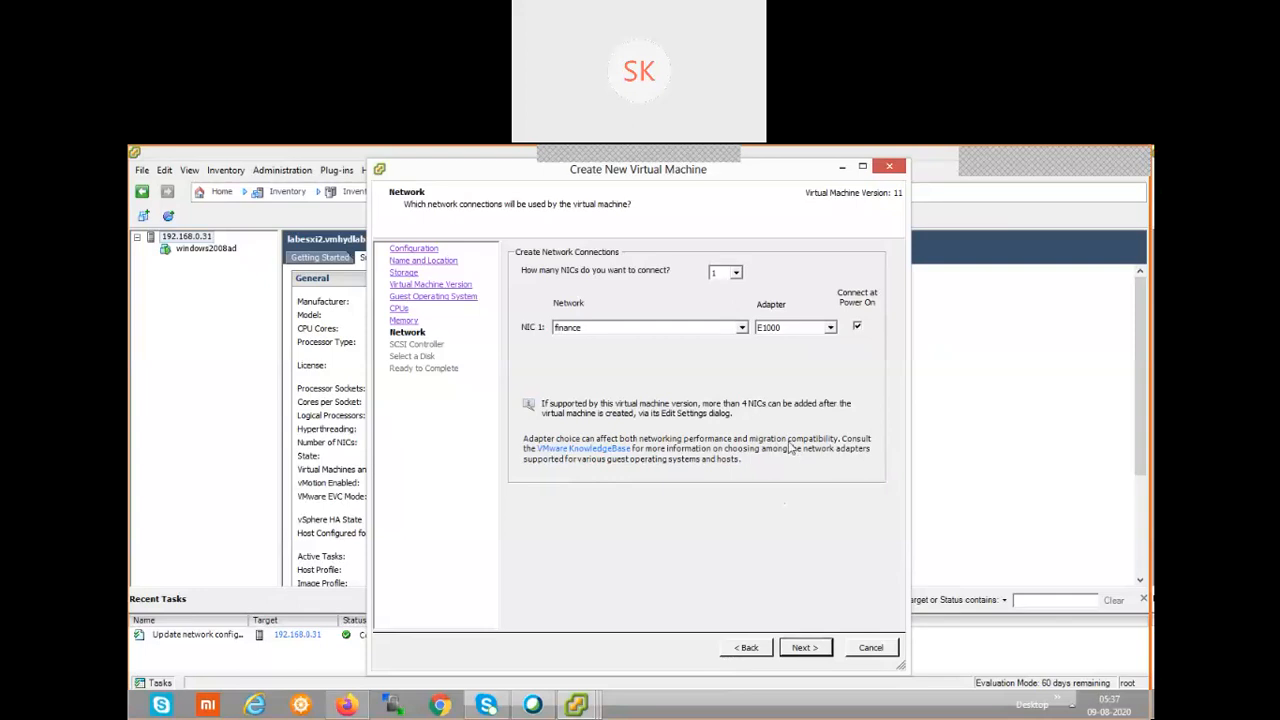
# Connect NIC 1 to the finance network using the VMXNET 3 adapter.
pyautogui.click(742, 329)
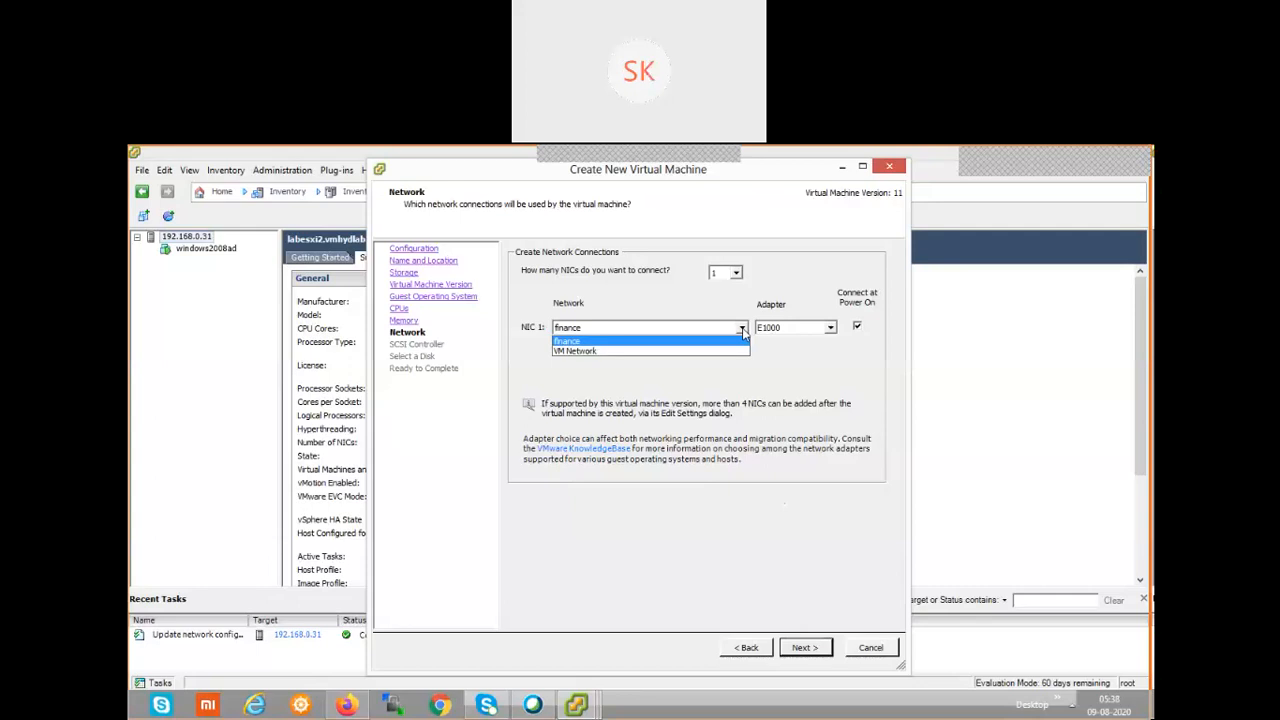
pyautogui.click(743, 333)
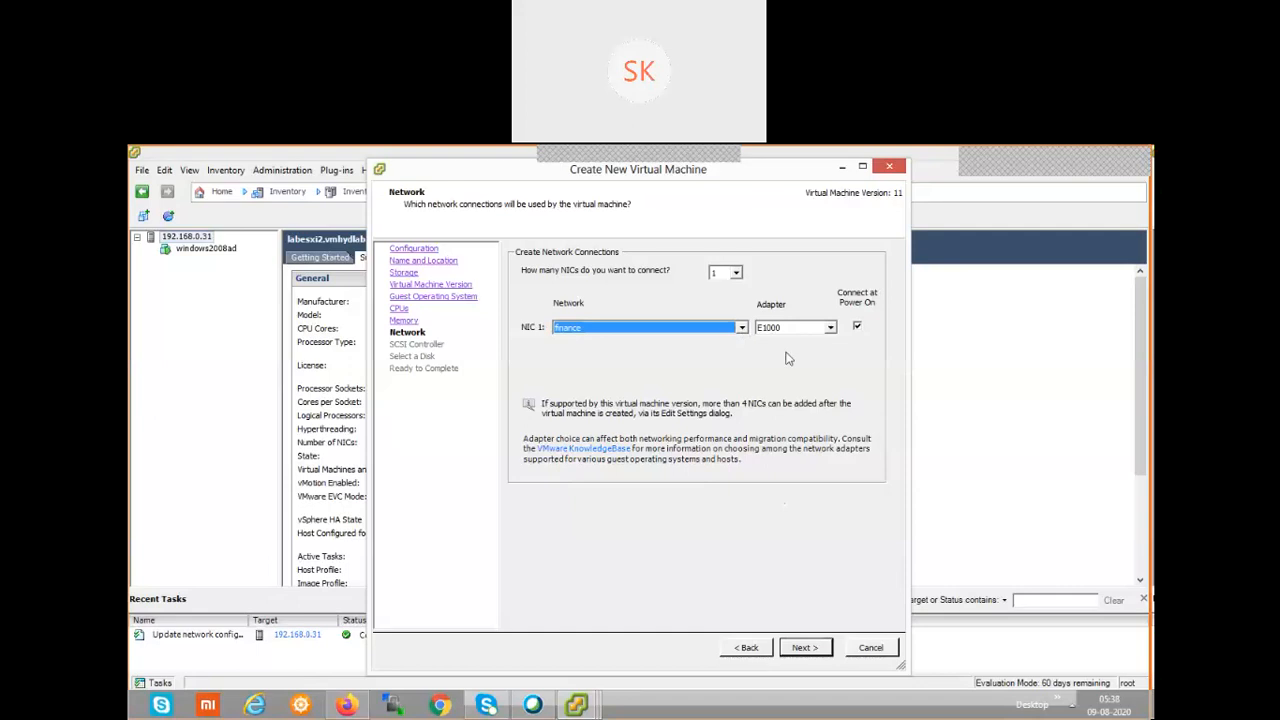
pyautogui.click(830, 328)
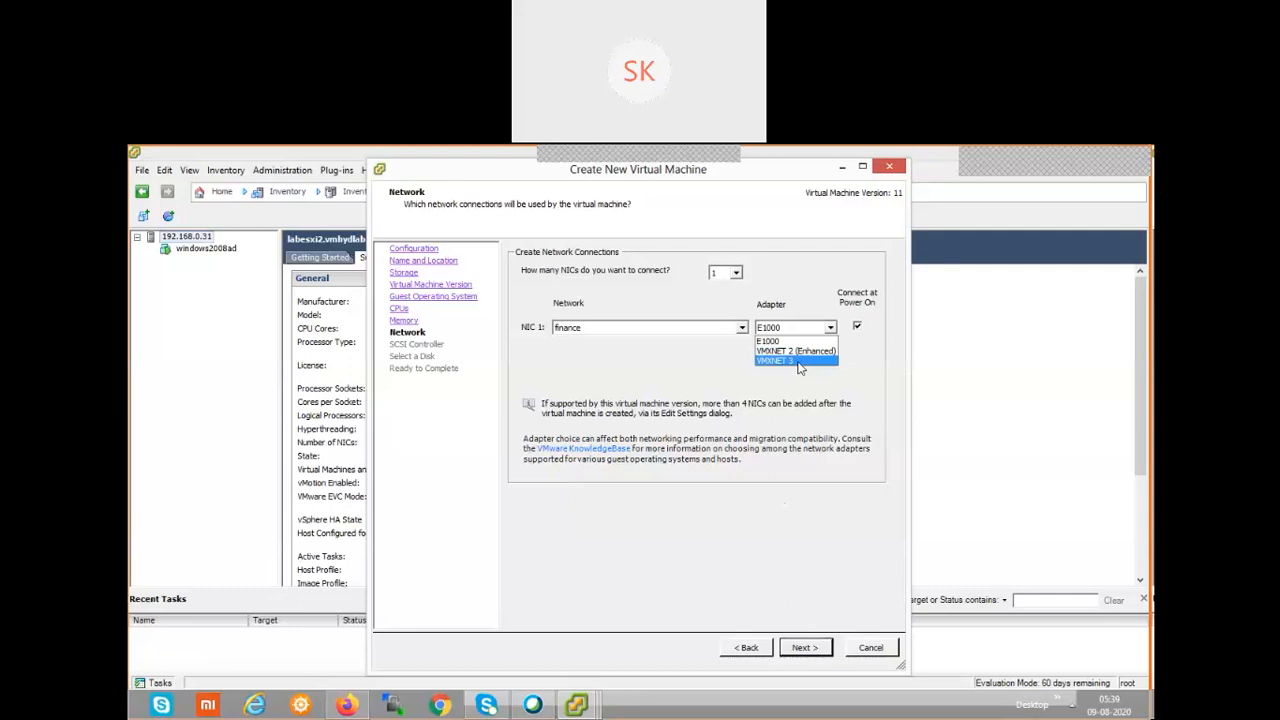
pyautogui.click(799, 360)
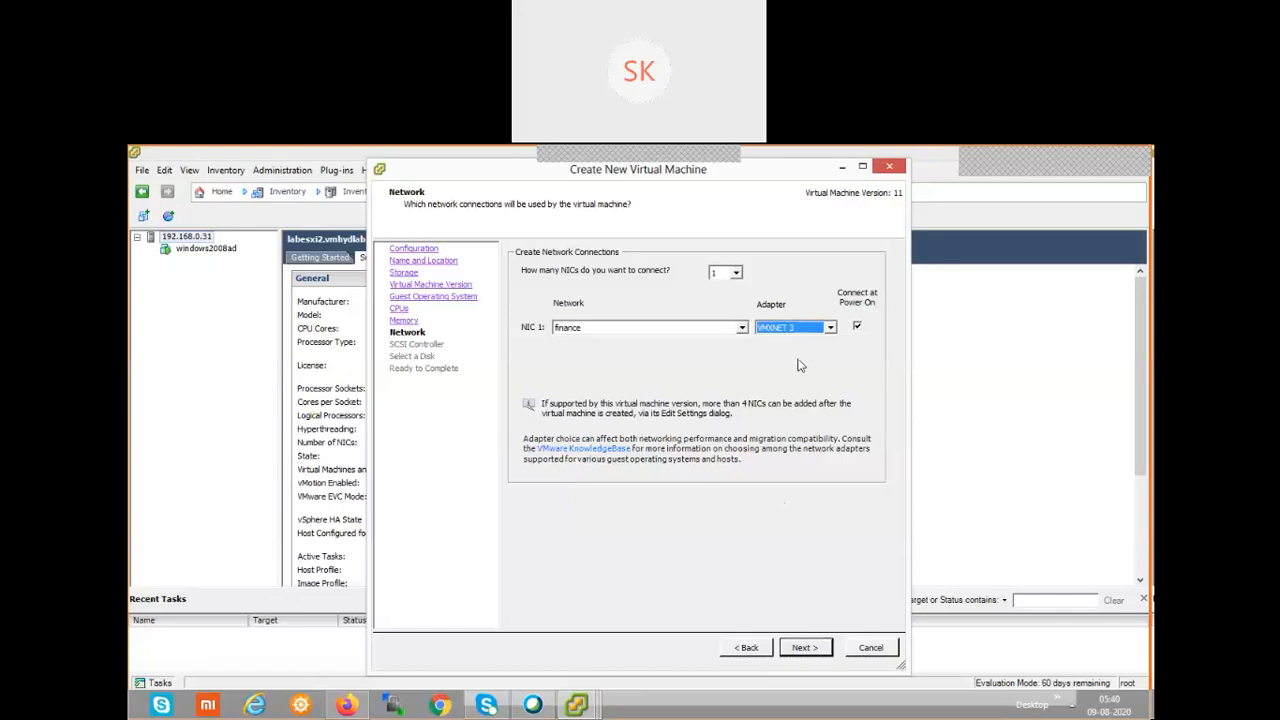
pyautogui.click(818, 647)
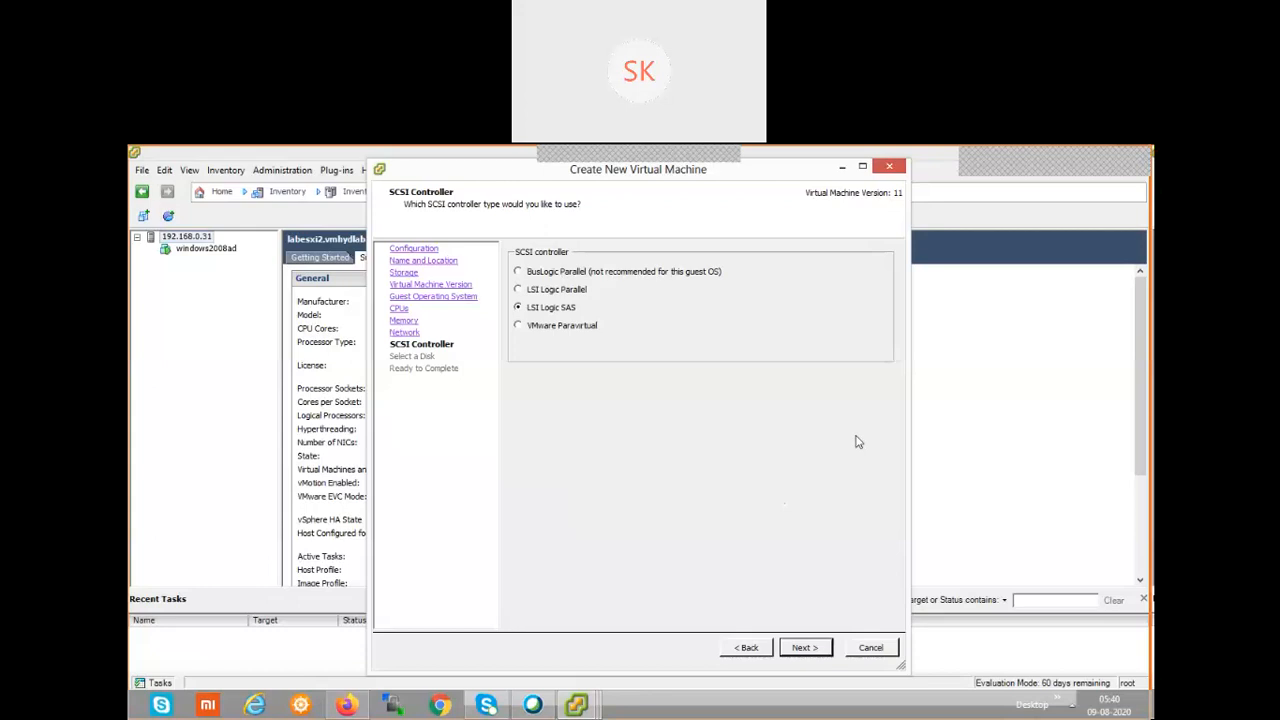
# Accept the LSI Logic SAS controller and define a new 80 GB virtual disk with Thick Provision Lazy Zeroed.
pyautogui.click(807, 648)
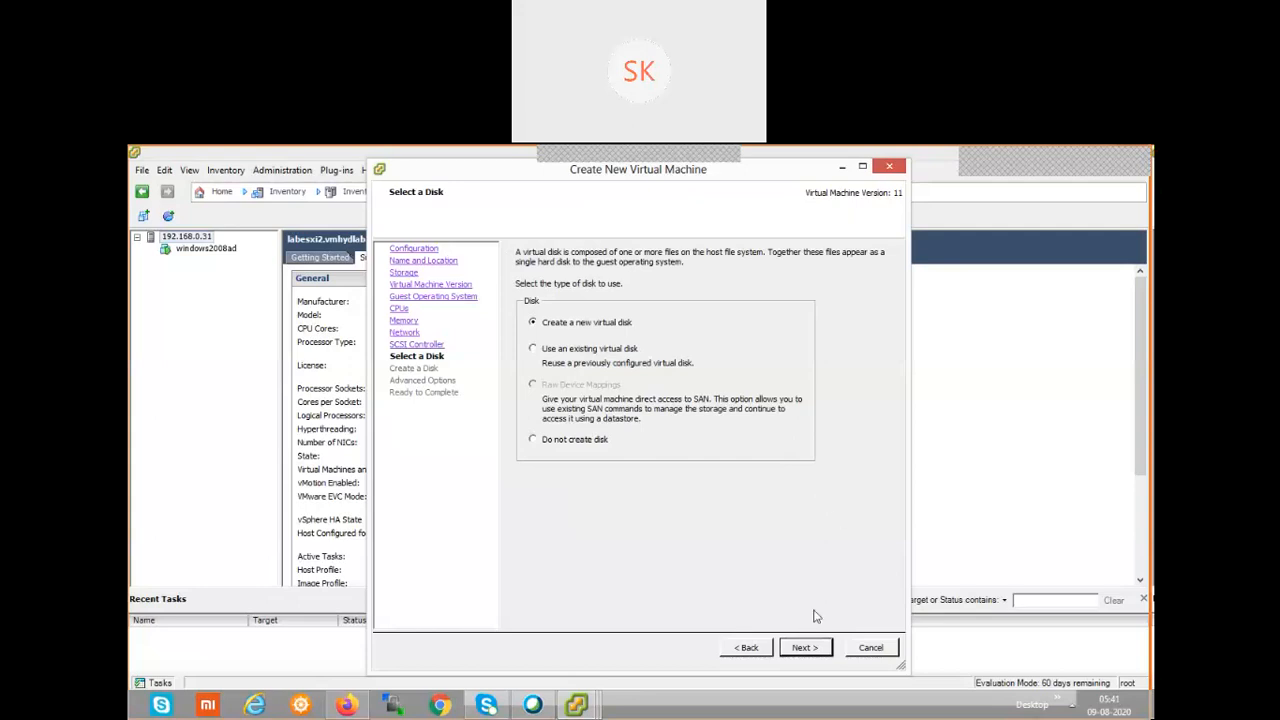
pyautogui.click(806, 648)
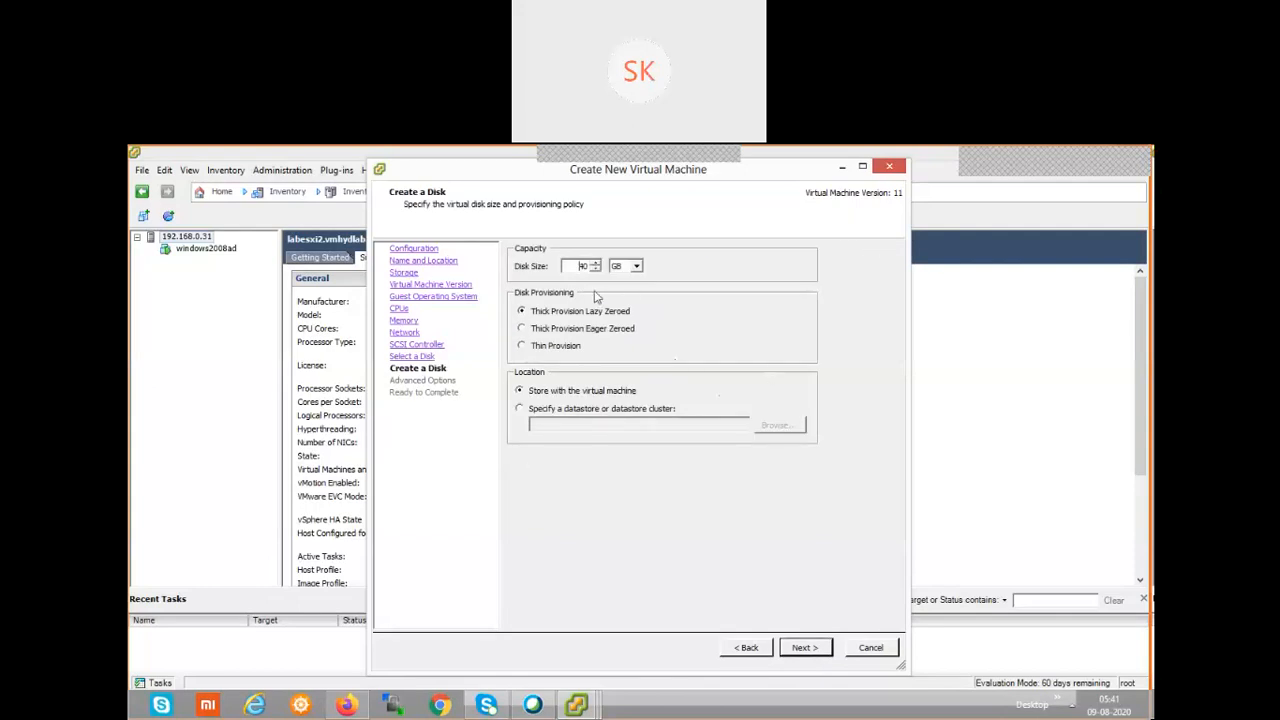
pyautogui.doubleClick(585, 266)
pyautogui.write('80')
pyautogui.click(807, 650)
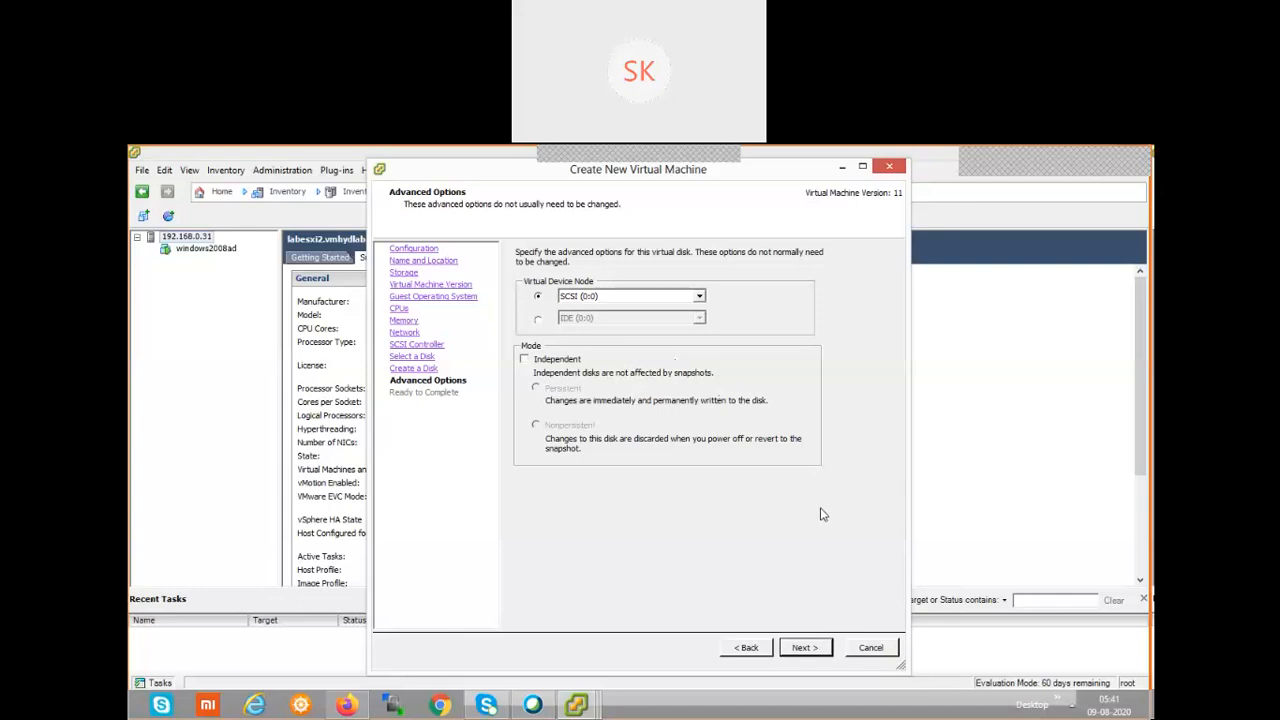
# Examine the full range of SCSI virtual device nodes available for the disk, keeping SCSI (0:0) selected.
pyautogui.click(699, 297)
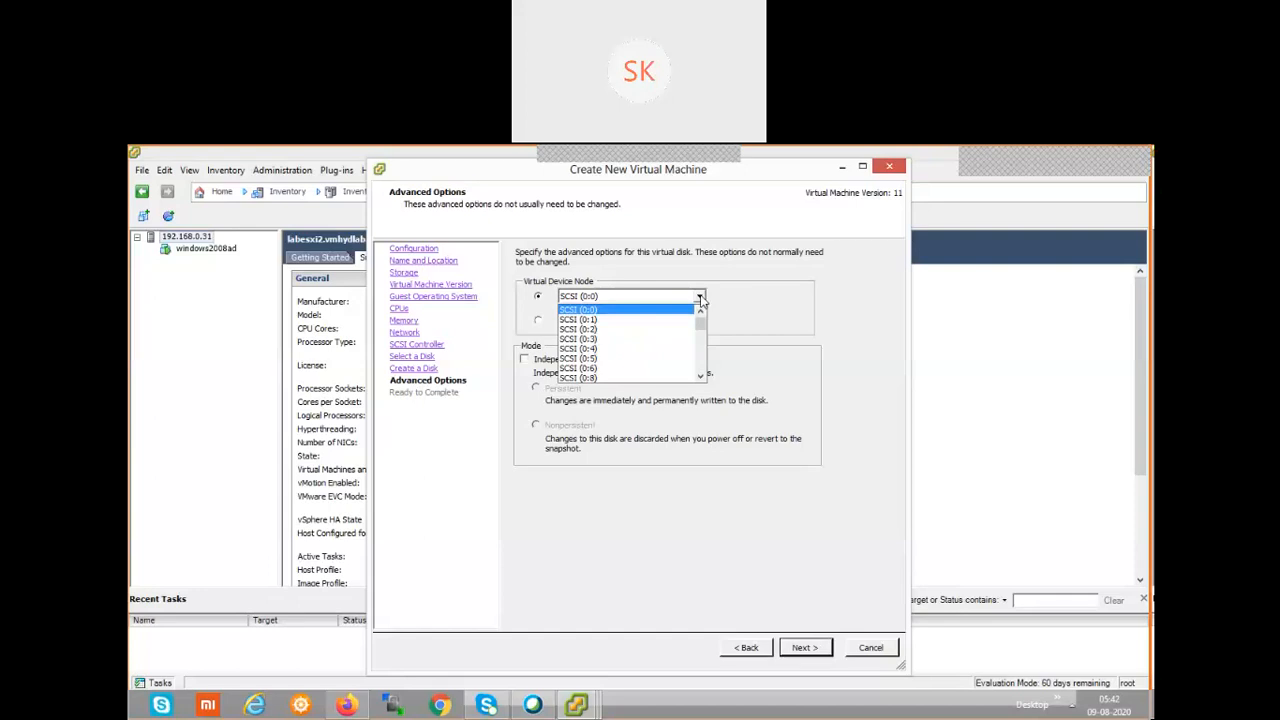
pyautogui.scroll(-3, 705, 372)
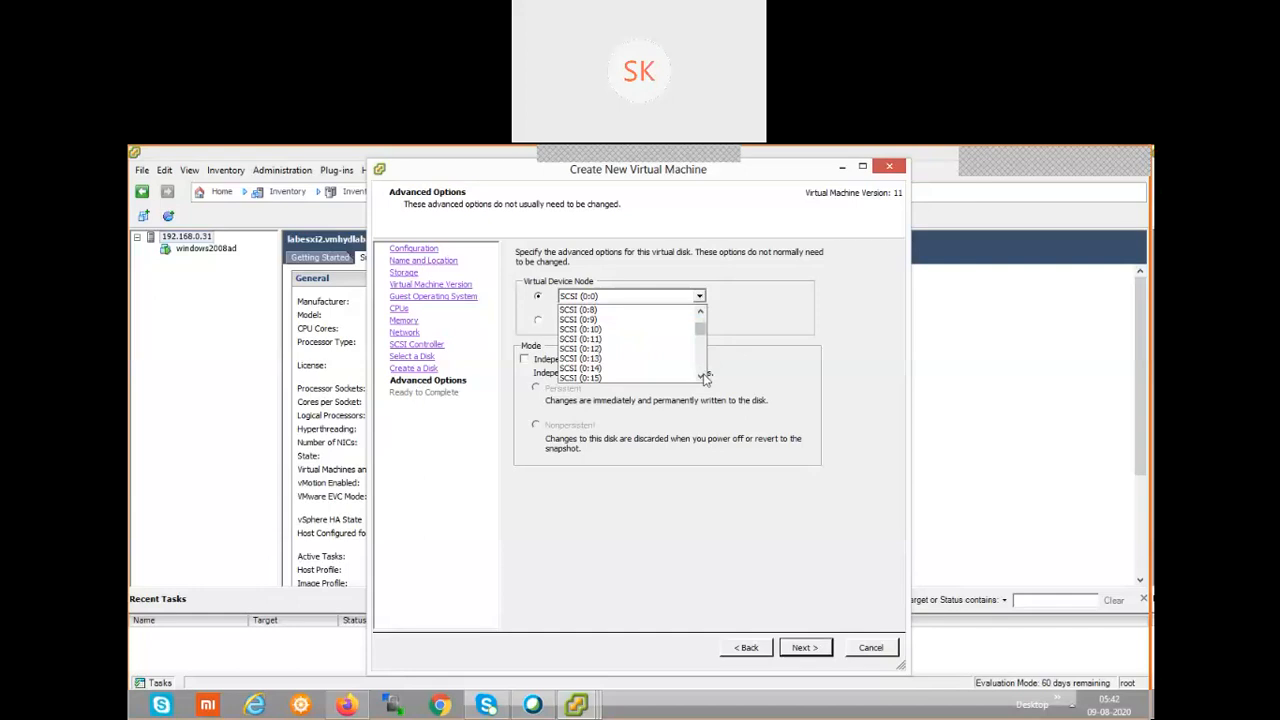
pyautogui.click(701, 376)
pyautogui.click(701, 376)
pyautogui.click(701, 376)
pyautogui.click(701, 376)
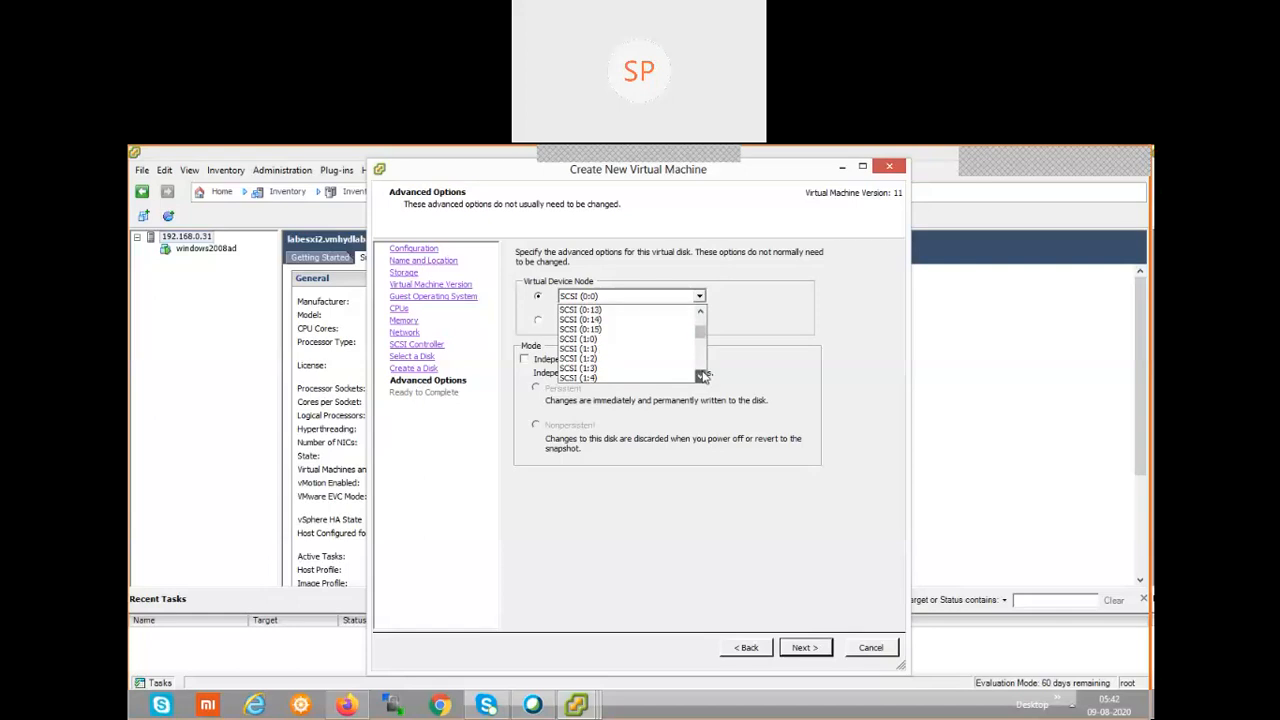
pyautogui.click(701, 376)
pyautogui.click(701, 376)
pyautogui.click(701, 376)
pyautogui.click(701, 376)
pyautogui.click(701, 376)
pyautogui.click(701, 376)
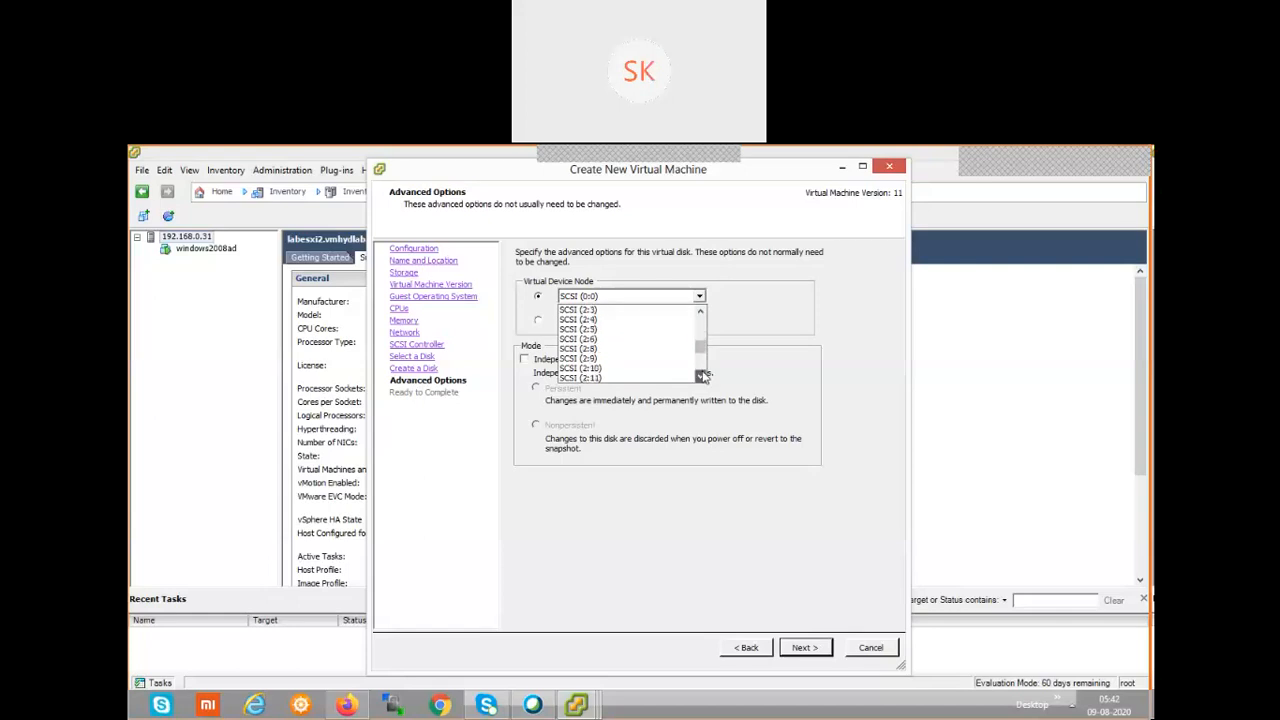
pyautogui.click(701, 376)
pyautogui.click(701, 376)
pyautogui.click(701, 376)
pyautogui.click(701, 376)
pyautogui.click(701, 376)
pyautogui.click(702, 375)
pyautogui.click(702, 375)
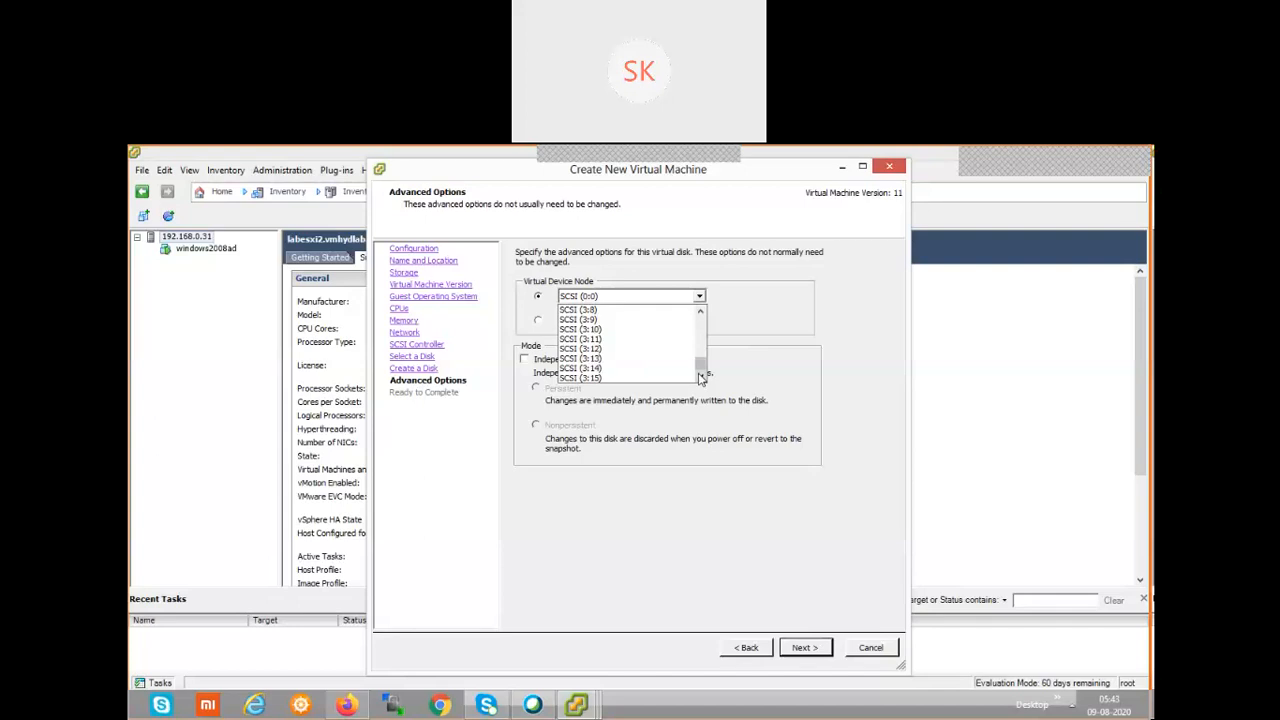
pyautogui.click(701, 312)
pyautogui.click(701, 312)
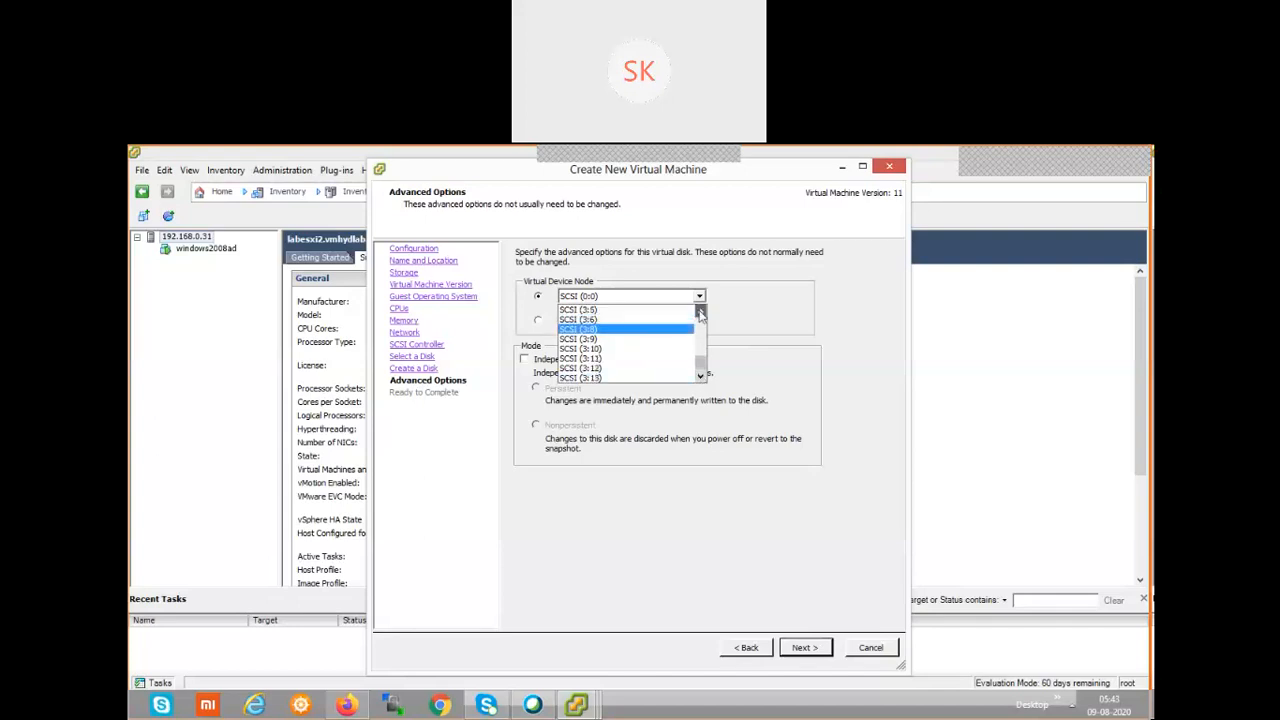
pyautogui.click(701, 312)
pyautogui.click(701, 312)
pyautogui.click(701, 312)
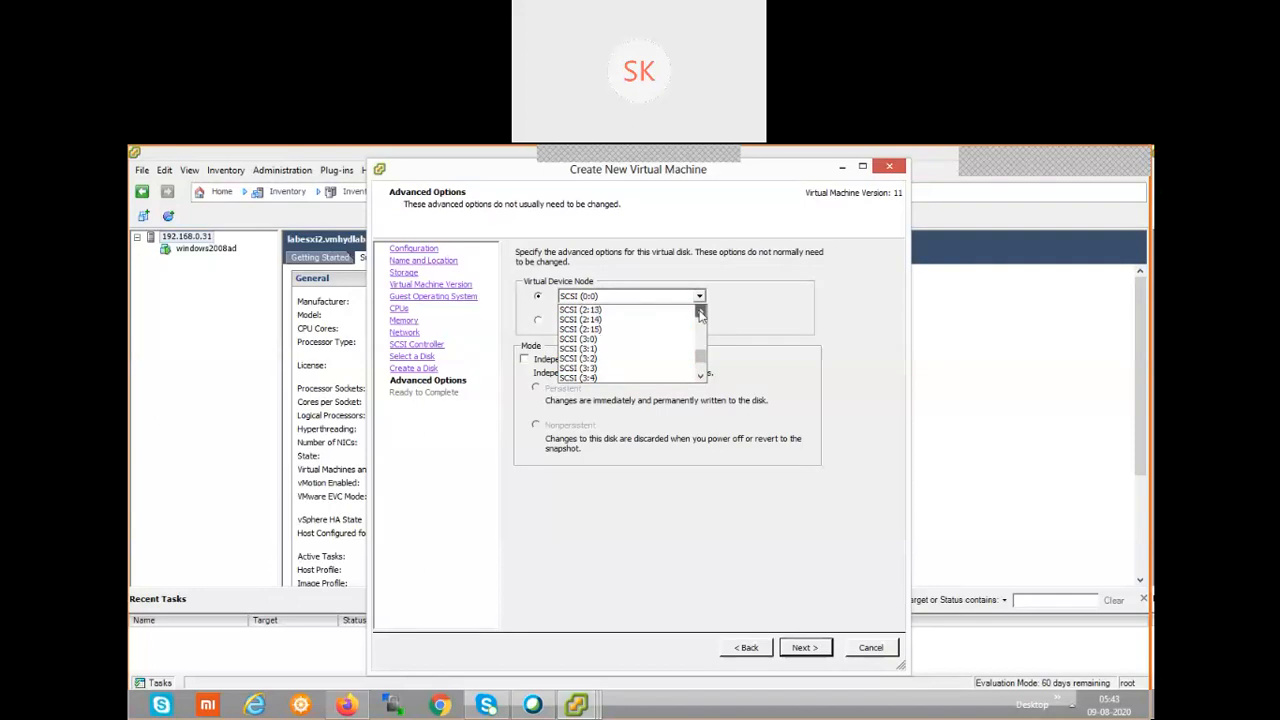
pyautogui.click(701, 313)
pyautogui.click(701, 313)
pyautogui.click(701, 313)
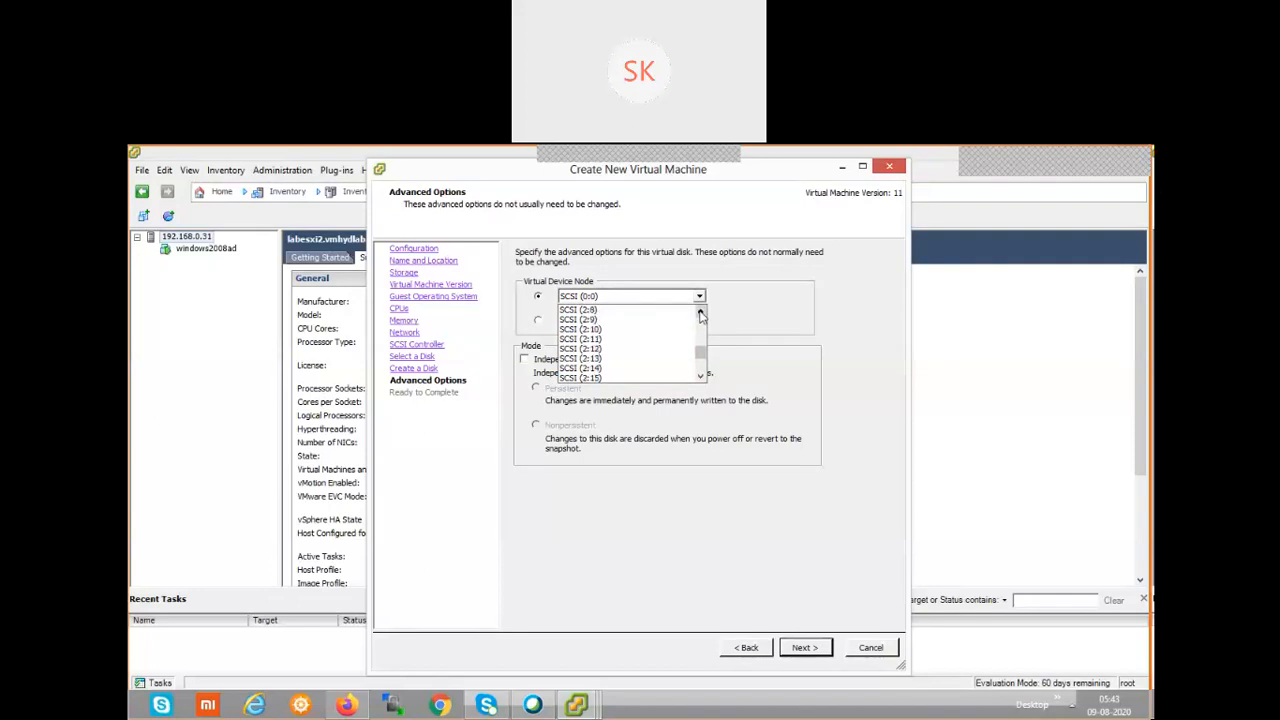
pyautogui.click(701, 313)
pyautogui.click(701, 313)
pyautogui.click(701, 313)
pyautogui.click(701, 313)
pyautogui.click(701, 313)
pyautogui.click(701, 313)
pyautogui.click(701, 313)
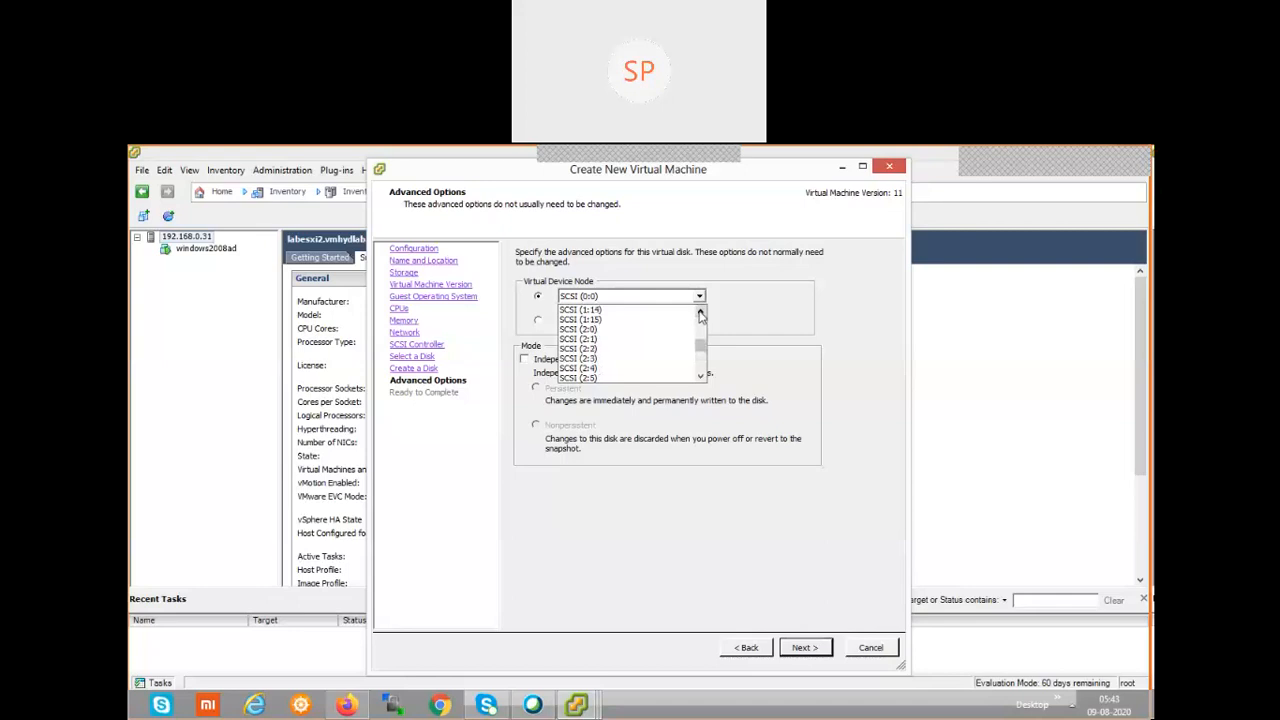
pyautogui.click(701, 313)
pyautogui.click(701, 313)
pyautogui.click(701, 313)
pyautogui.click(701, 313)
pyautogui.click(701, 313)
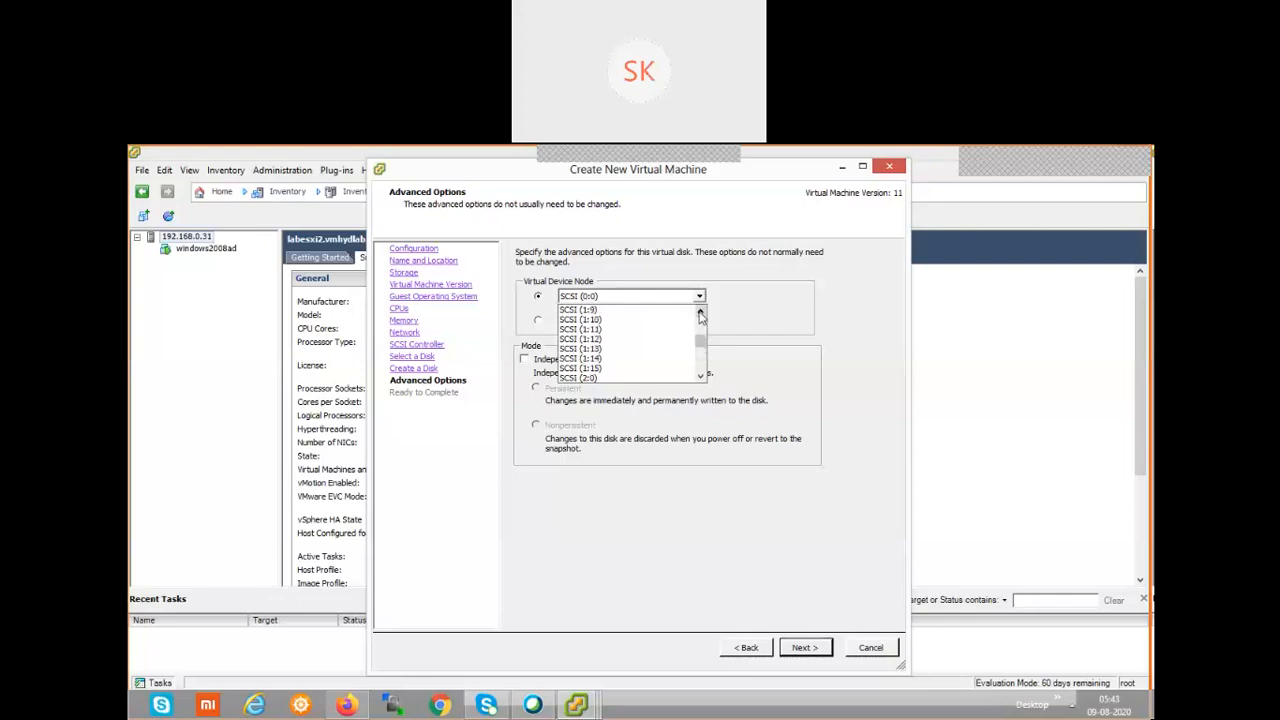
pyautogui.click(701, 313)
pyautogui.click(701, 313)
pyautogui.click(701, 313)
pyautogui.click(701, 313)
pyautogui.click(701, 313)
pyautogui.click(701, 313)
pyautogui.click(701, 313)
pyautogui.click(701, 313)
pyautogui.click(701, 313)
pyautogui.click(701, 313)
pyautogui.click(701, 313)
pyautogui.click(701, 313)
pyautogui.click(701, 313)
pyautogui.click(701, 313)
pyautogui.click(701, 313)
pyautogui.click(701, 313)
pyautogui.click(701, 313)
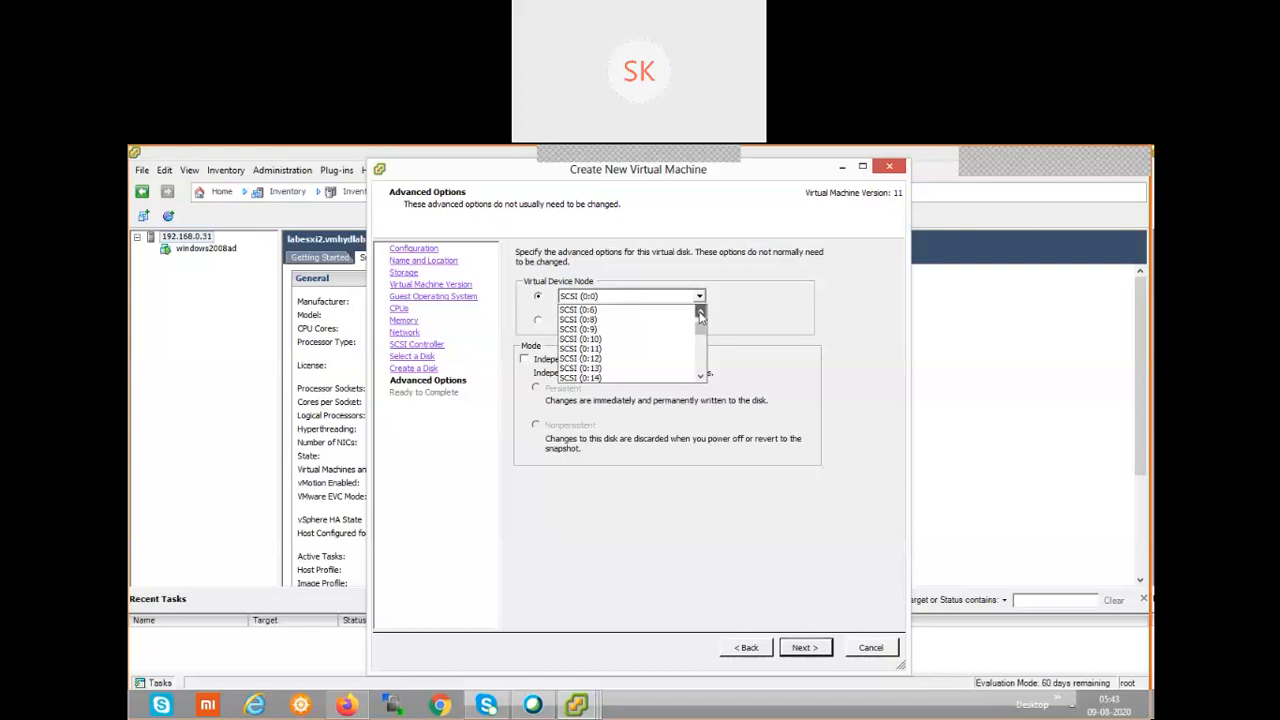
pyautogui.click(701, 313)
pyautogui.click(701, 313)
pyautogui.click(701, 313)
pyautogui.click(700, 315)
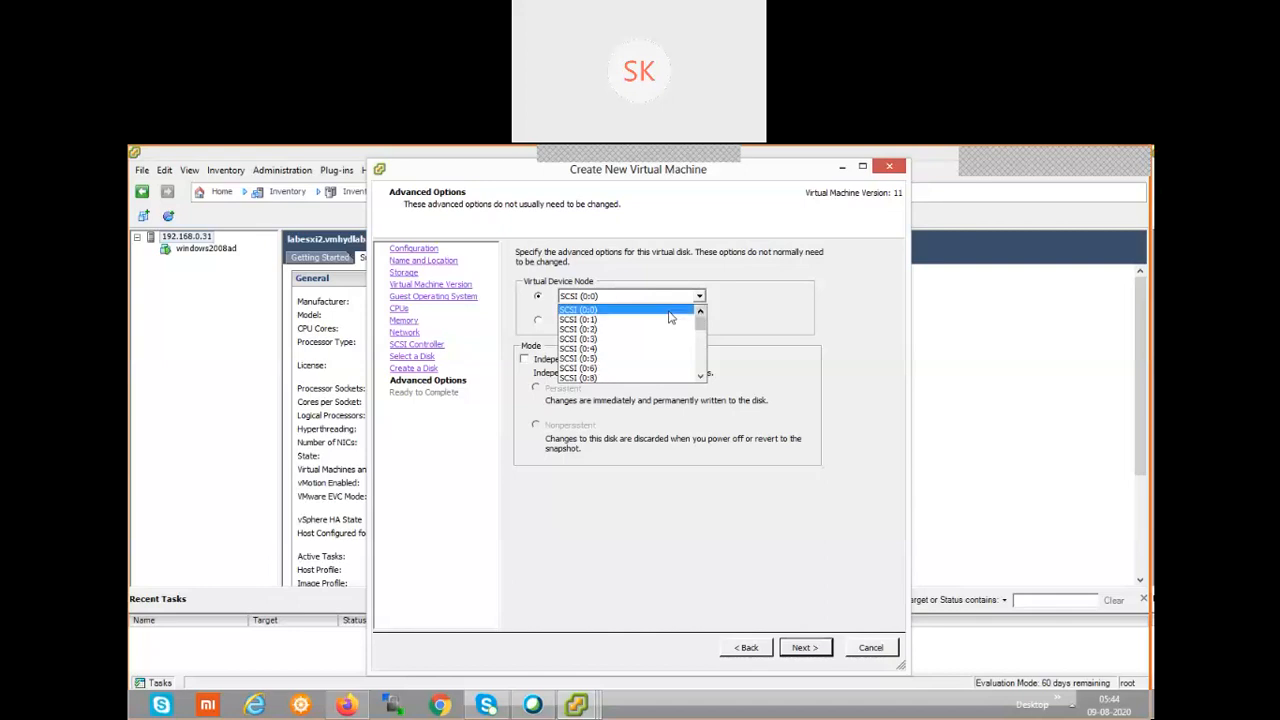
pyautogui.click(669, 311)
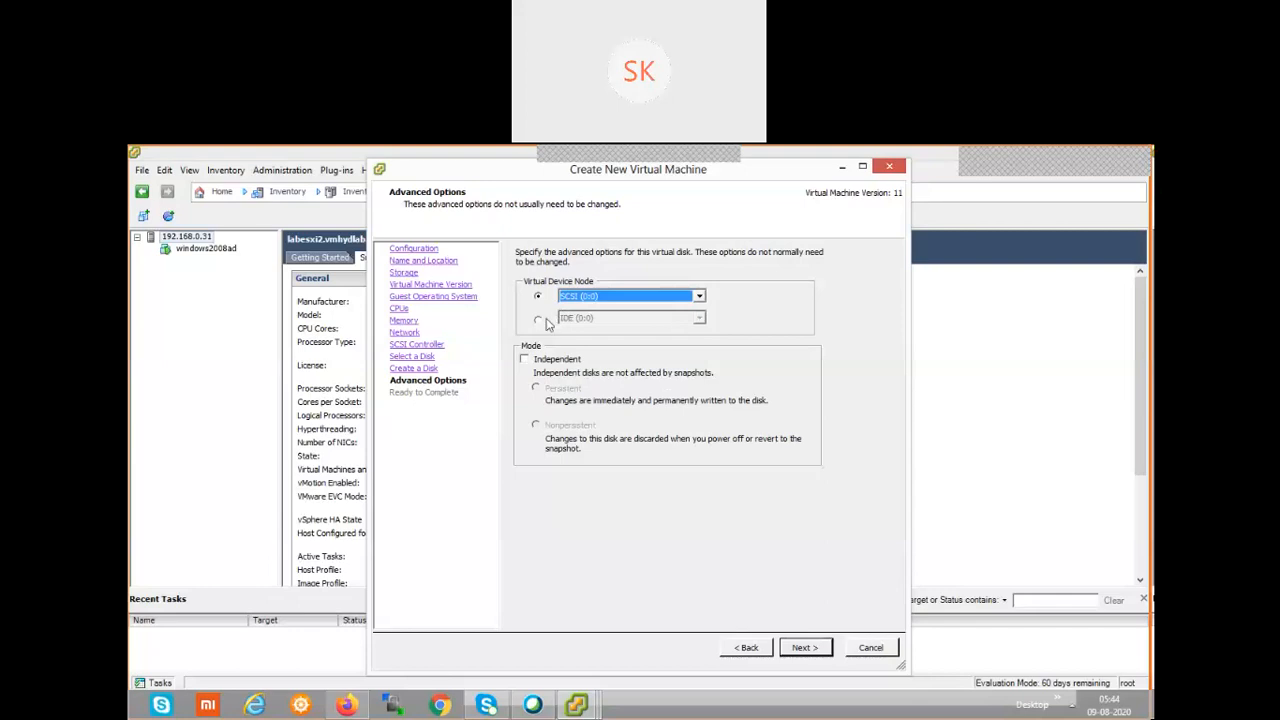
# Check the IDE virtual device node choices, return to SCSI (0:0) and accept the disk's advanced options.
pyautogui.click(539, 321)
pyautogui.click(699, 319)
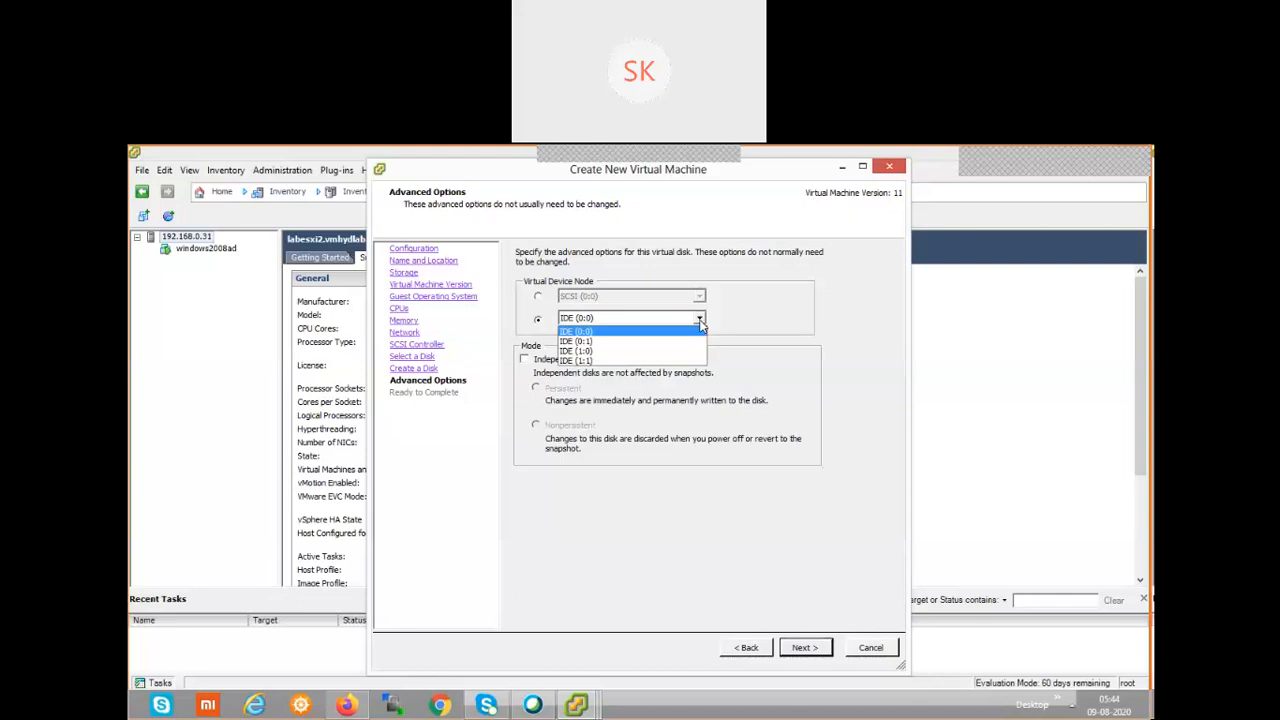
pyautogui.click(587, 294)
pyautogui.click(539, 297)
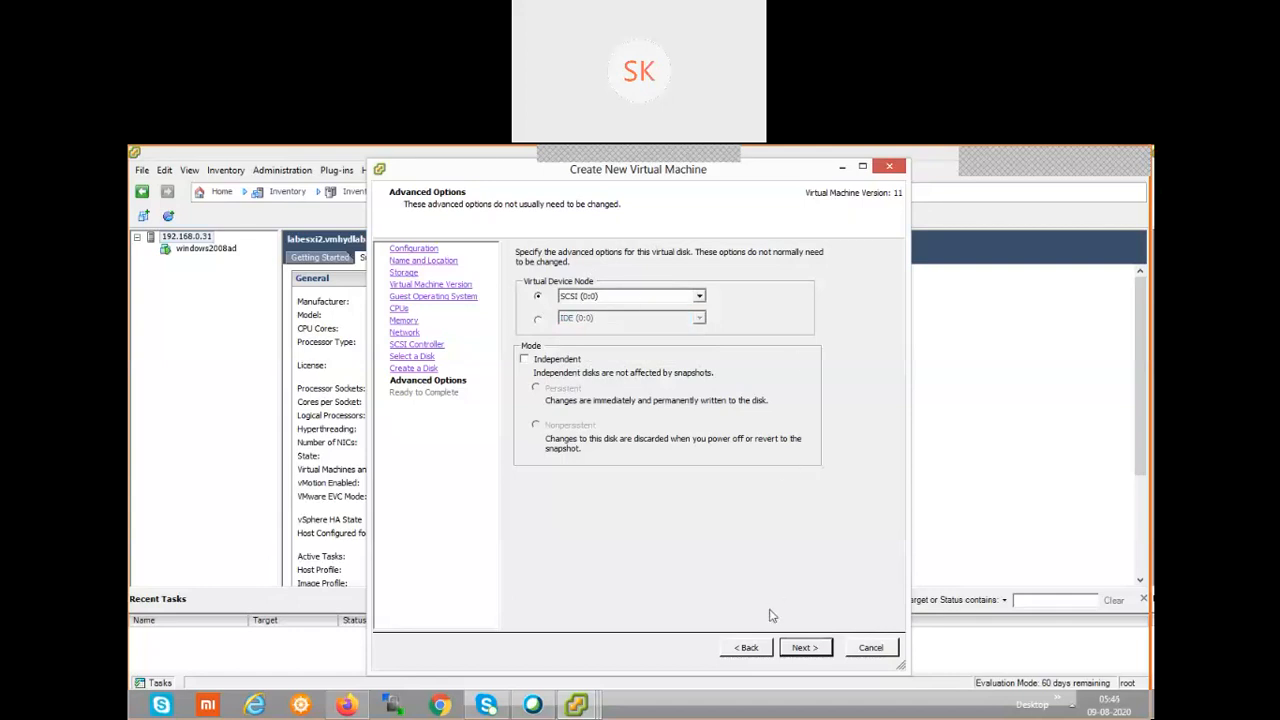
pyautogui.click(807, 648)
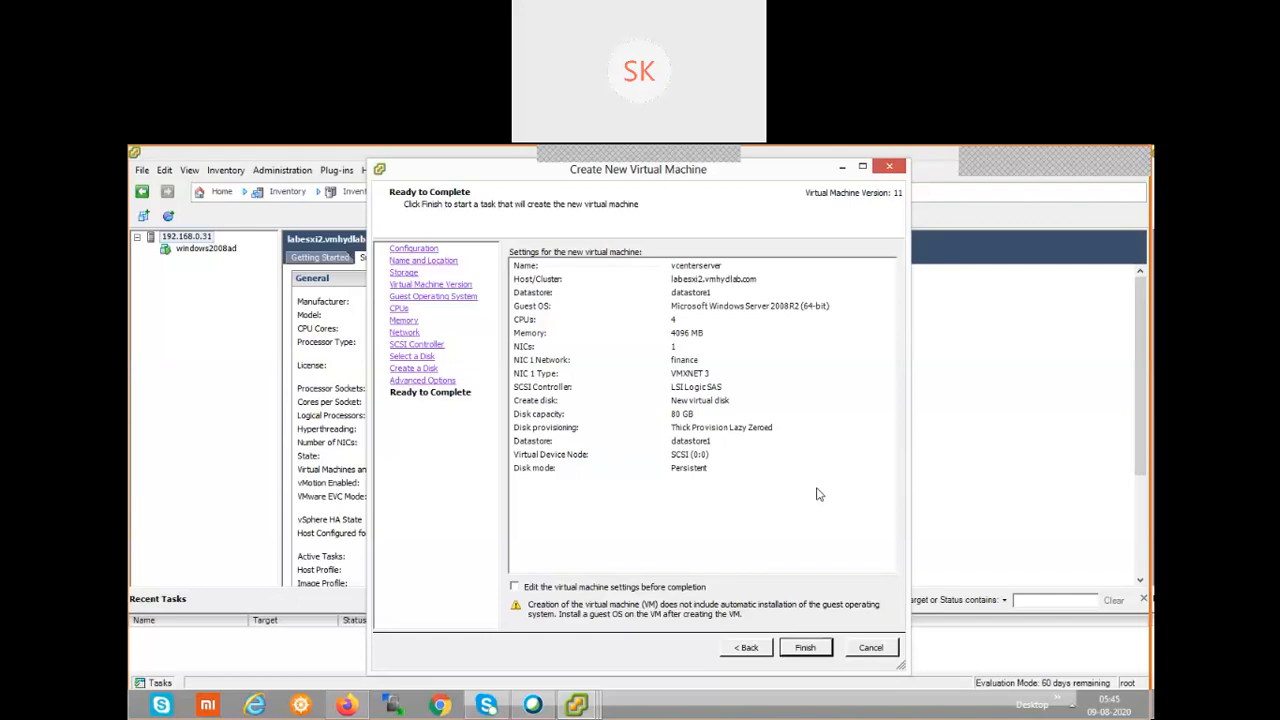
# Finish creating the vcenterserver virtual machine and select it in the host's inventory.
pyautogui.click(812, 650)
pyautogui.click(812, 650)
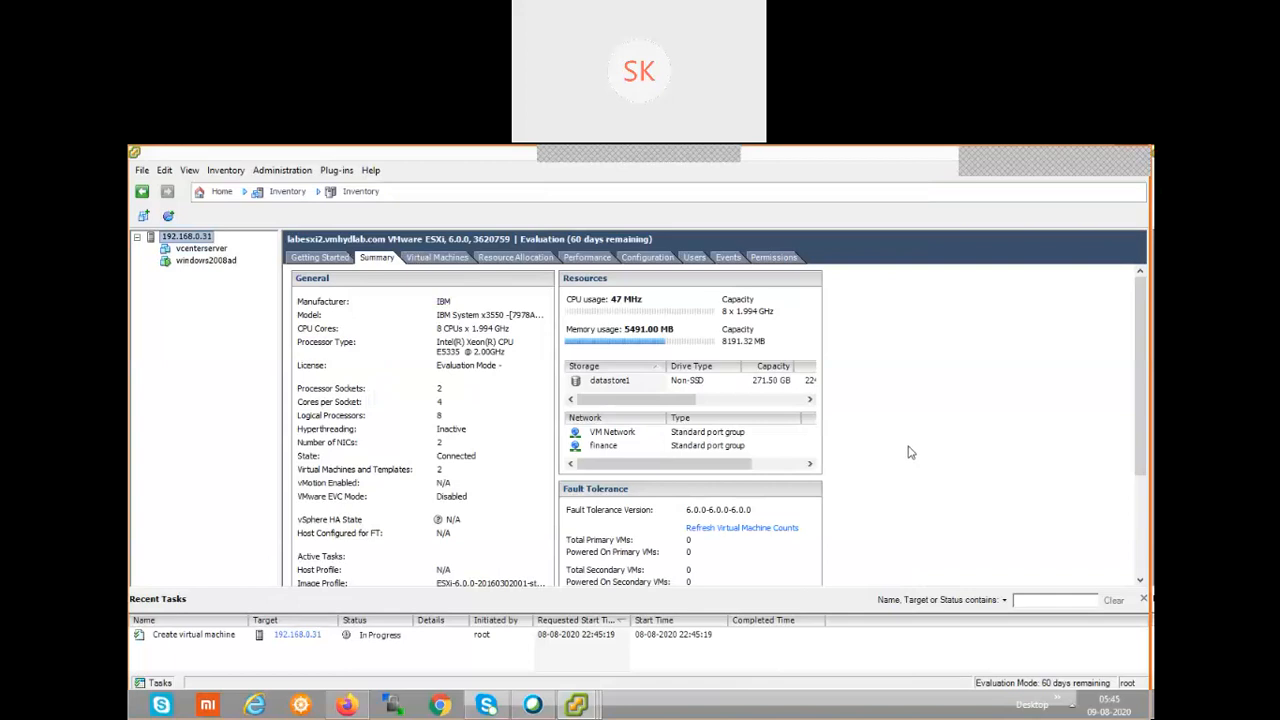
pyautogui.click(205, 248)
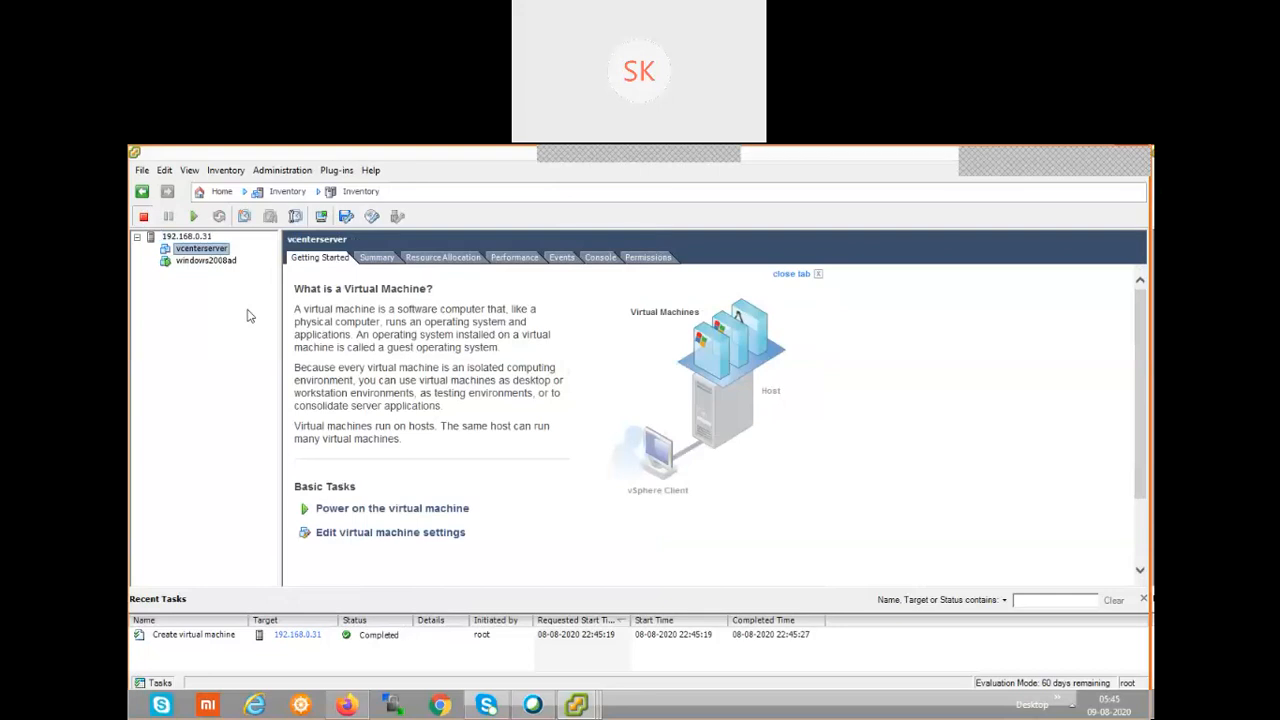
# Open the datastore browser for datastore1 from the storage configuration of host 192.168.0.31.
pyautogui.click(195, 236)
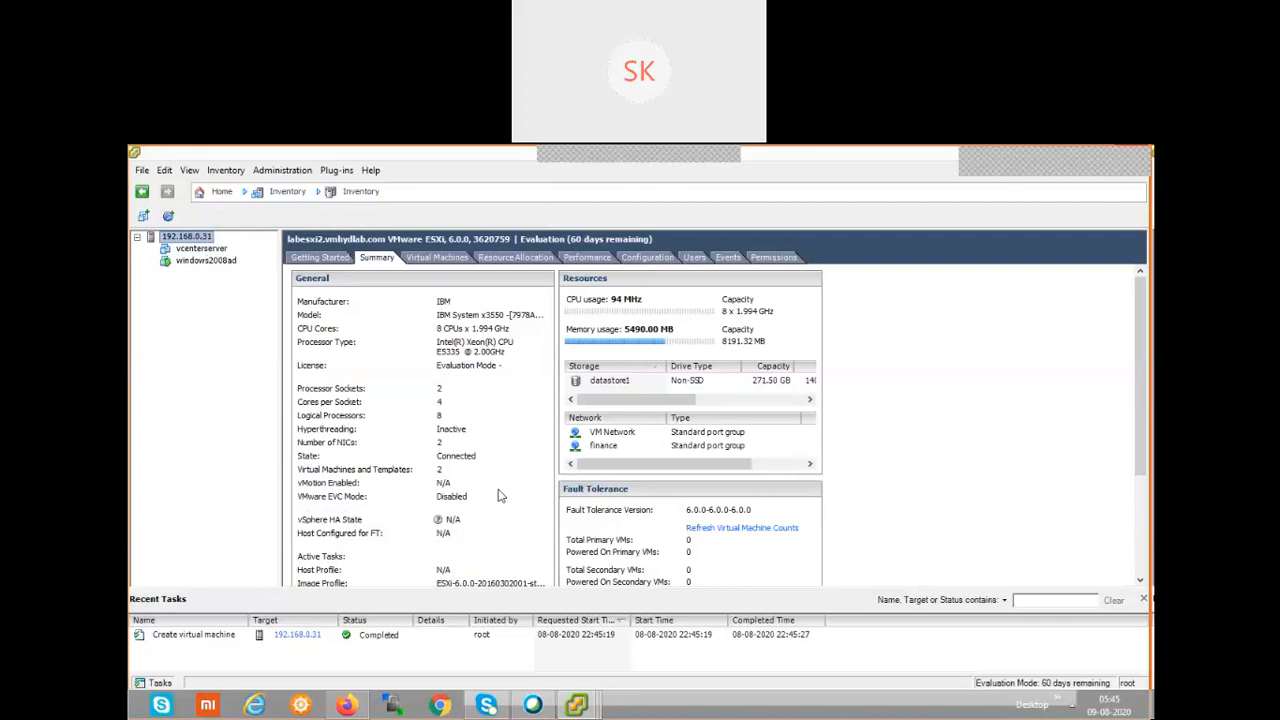
pyautogui.click(662, 258)
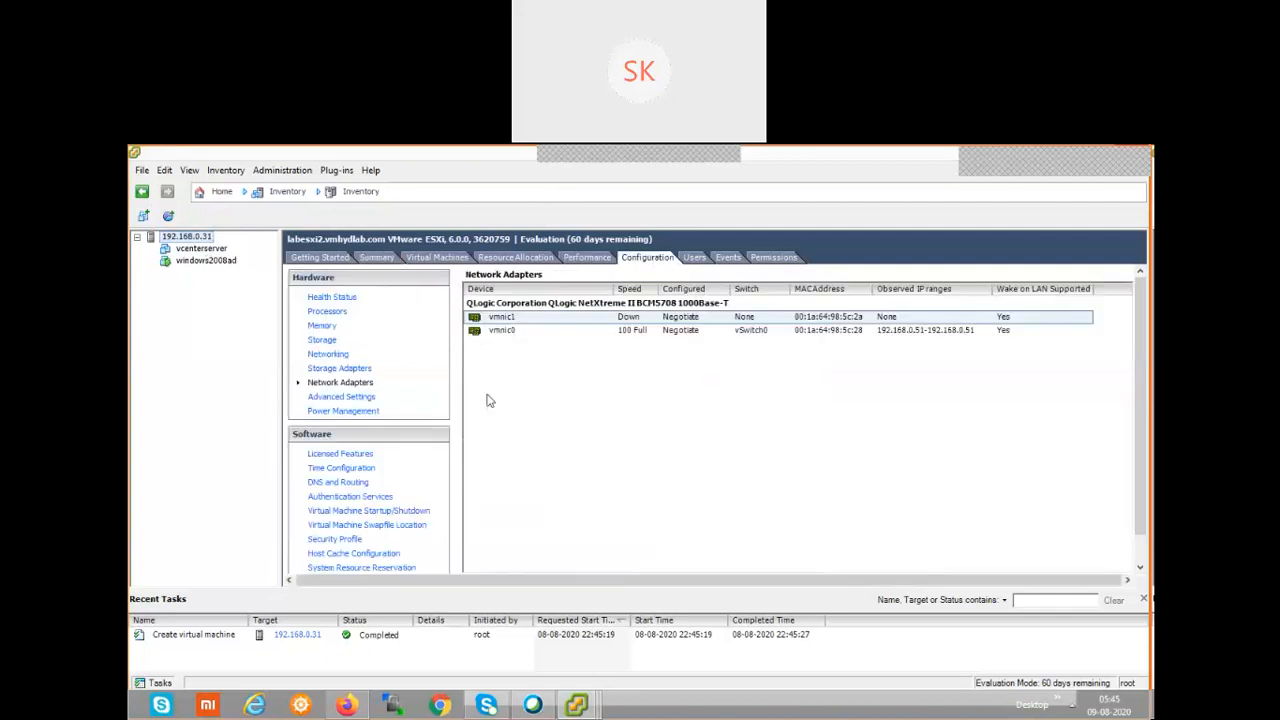
pyautogui.click(322, 340)
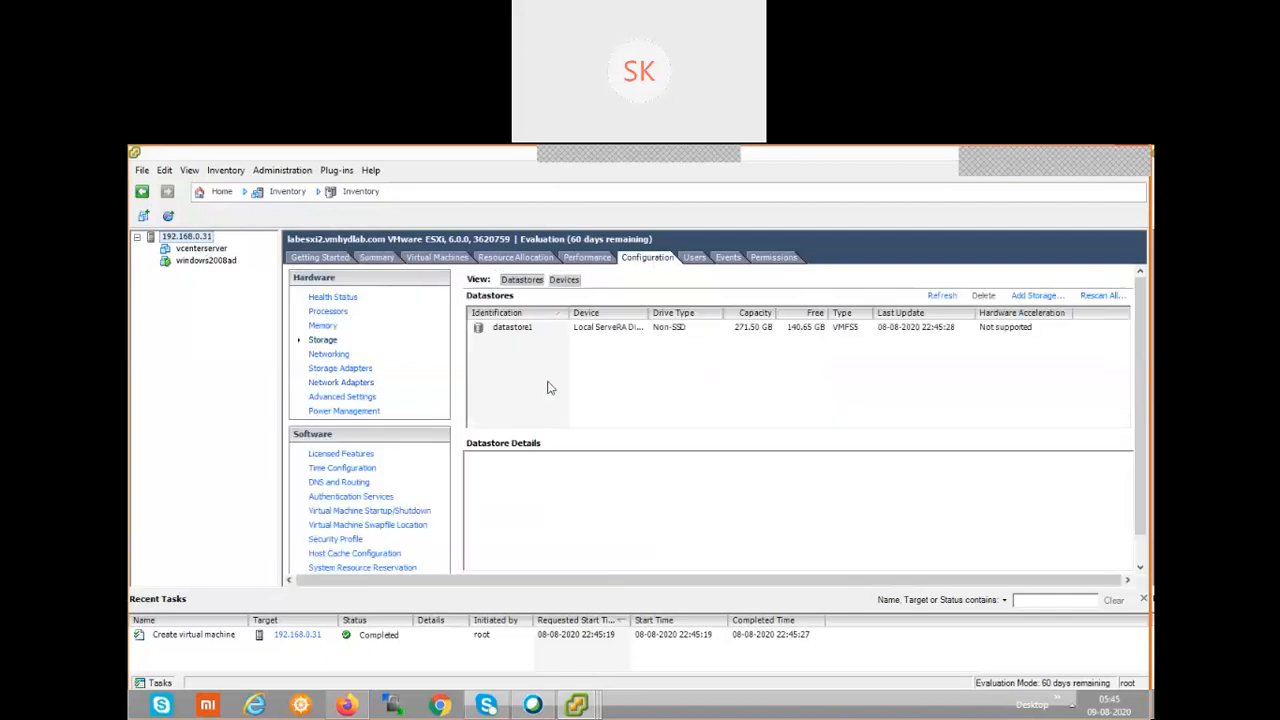
pyautogui.click(620, 330)
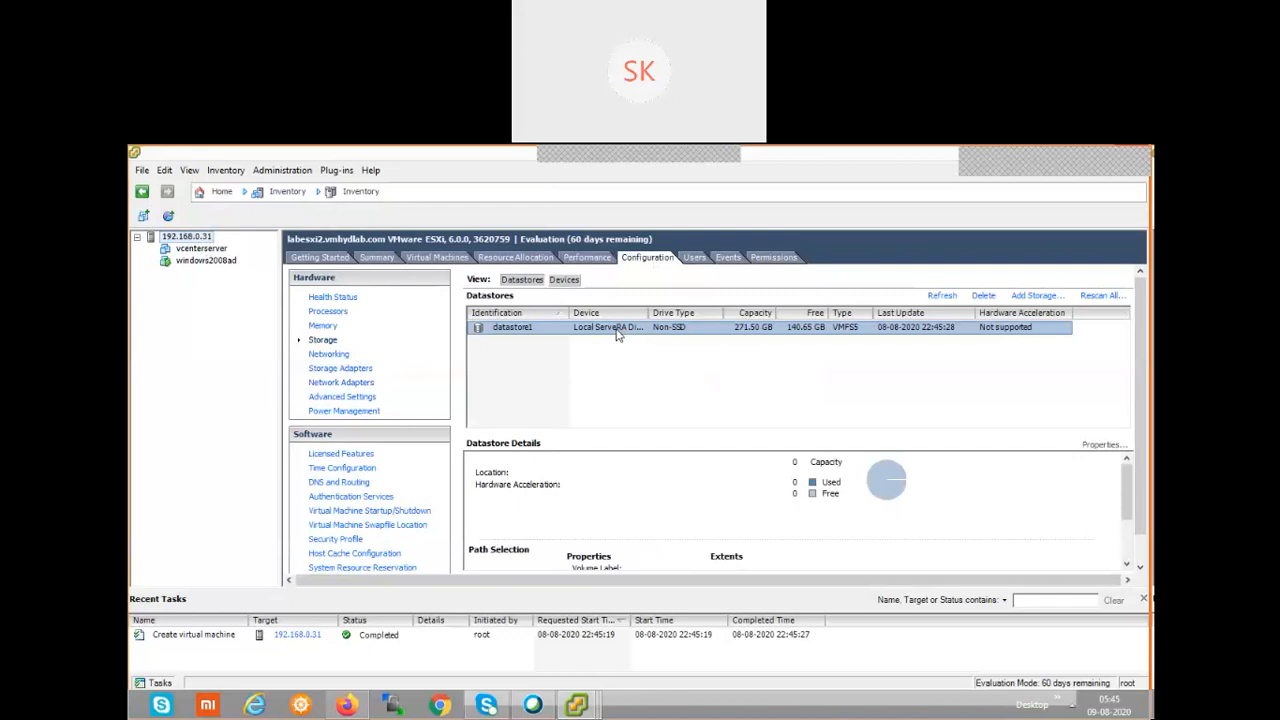
pyautogui.rightClick(617, 329)
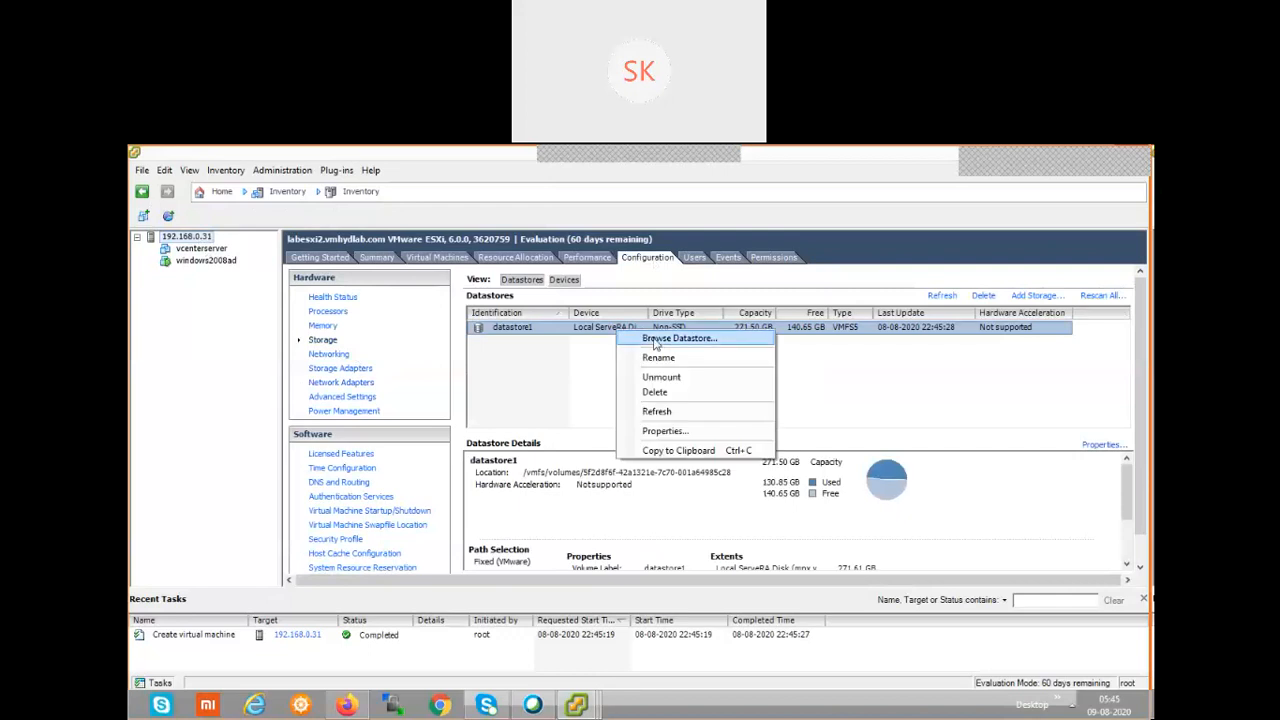
pyautogui.click(655, 339)
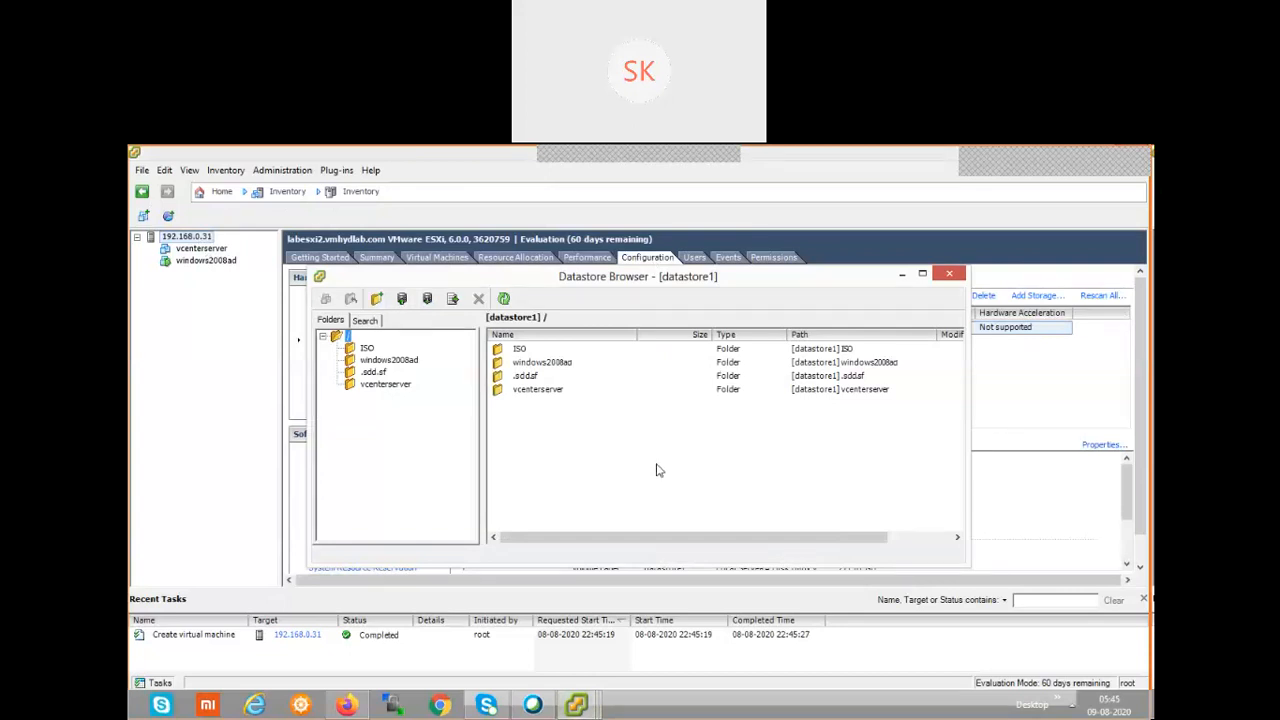
# Examine the files in the vcenterserver folder, marking the virtual disk and configuration files with the annotation pen.
pyautogui.click(537, 392)
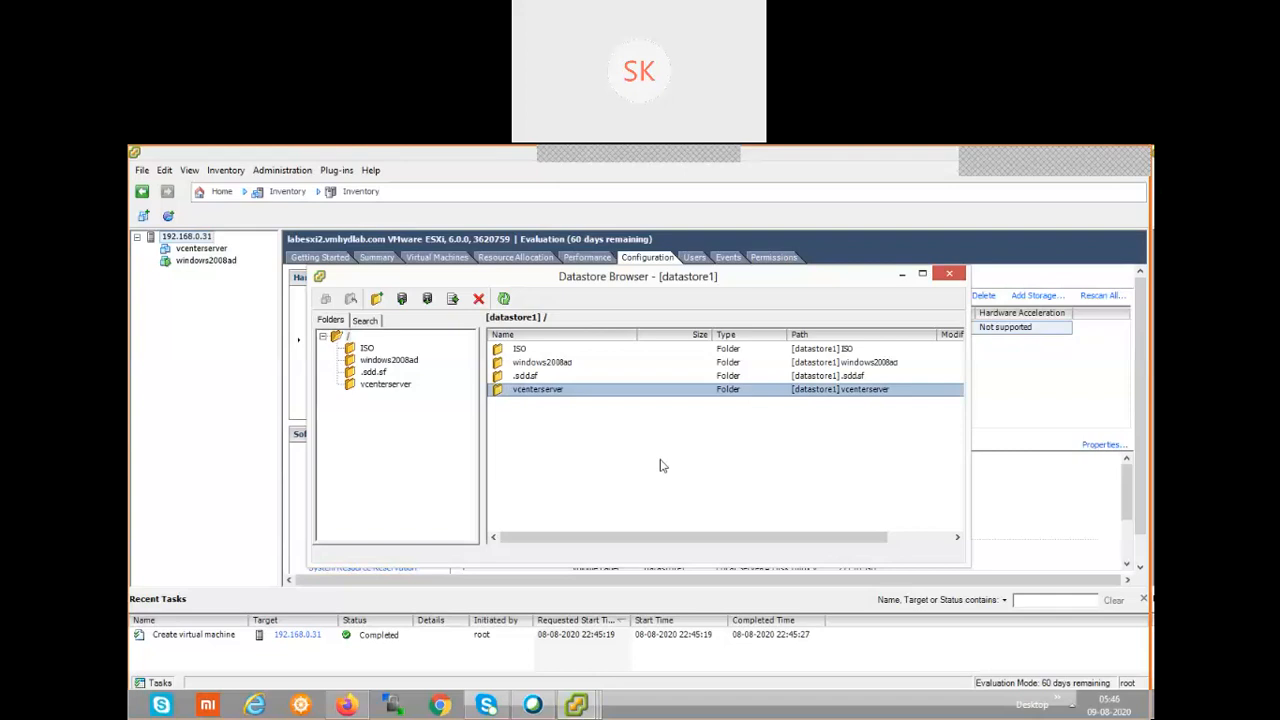
pyautogui.click(388, 385)
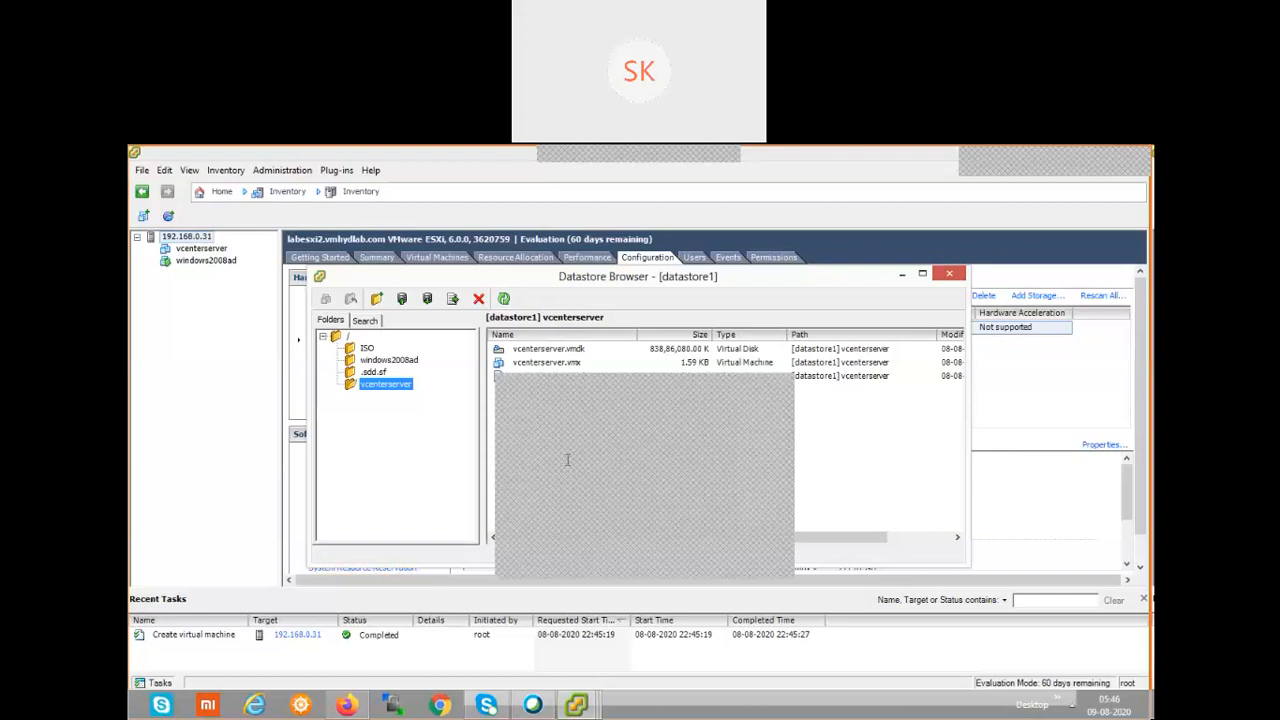
pyautogui.click(551, 542)
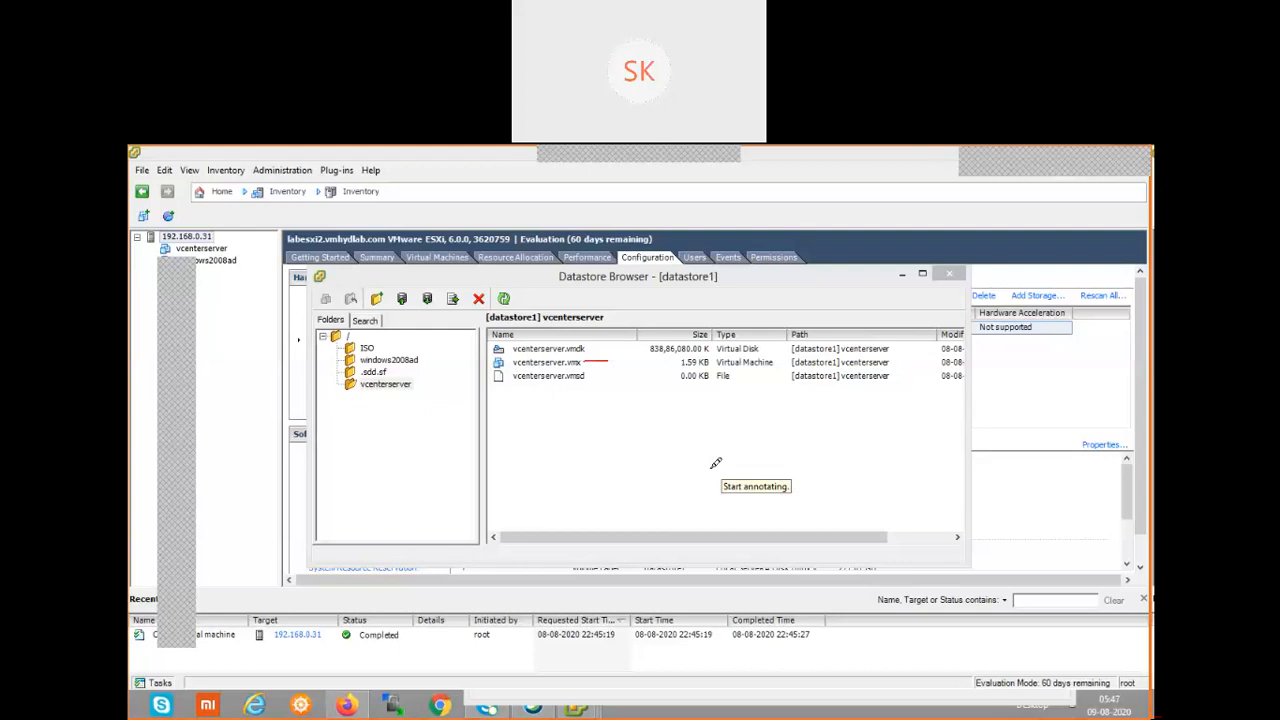
pyautogui.moveTo(589, 349); pyautogui.dragTo(614, 350)
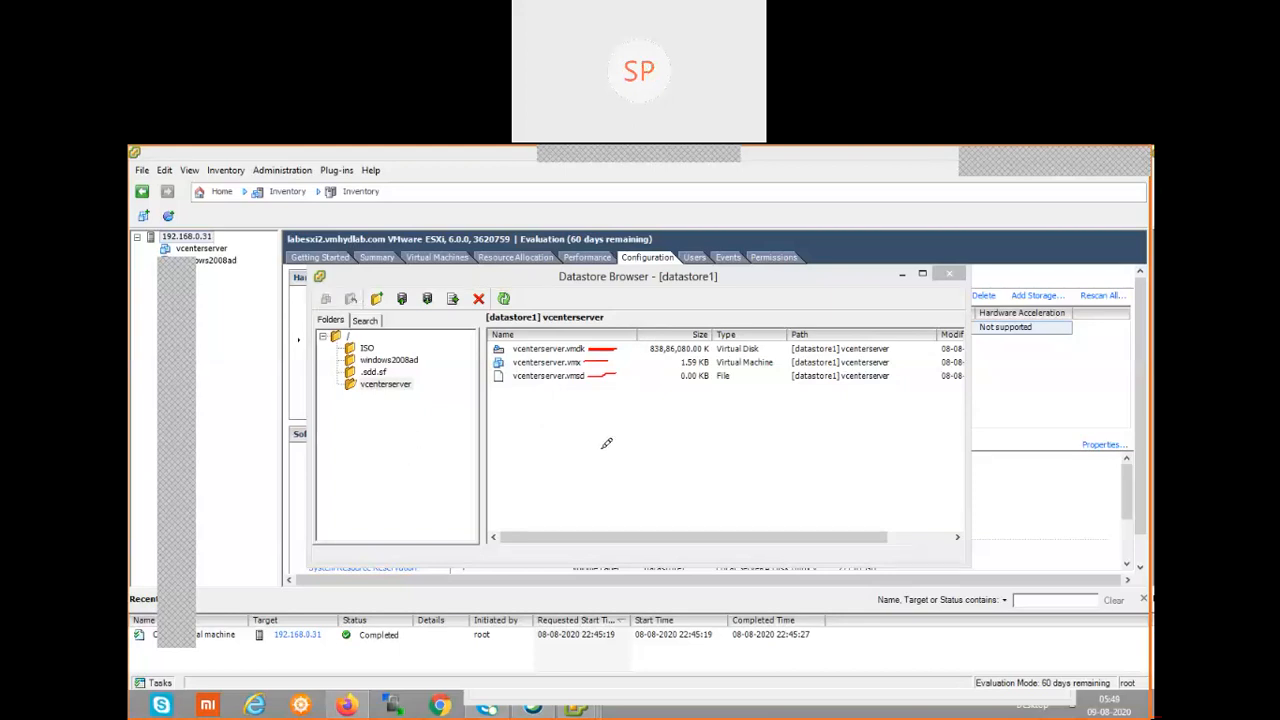
# Power on the vcenterserver virtual machine.
pyautogui.click(201, 248)
pyautogui.rightClick(218, 254)
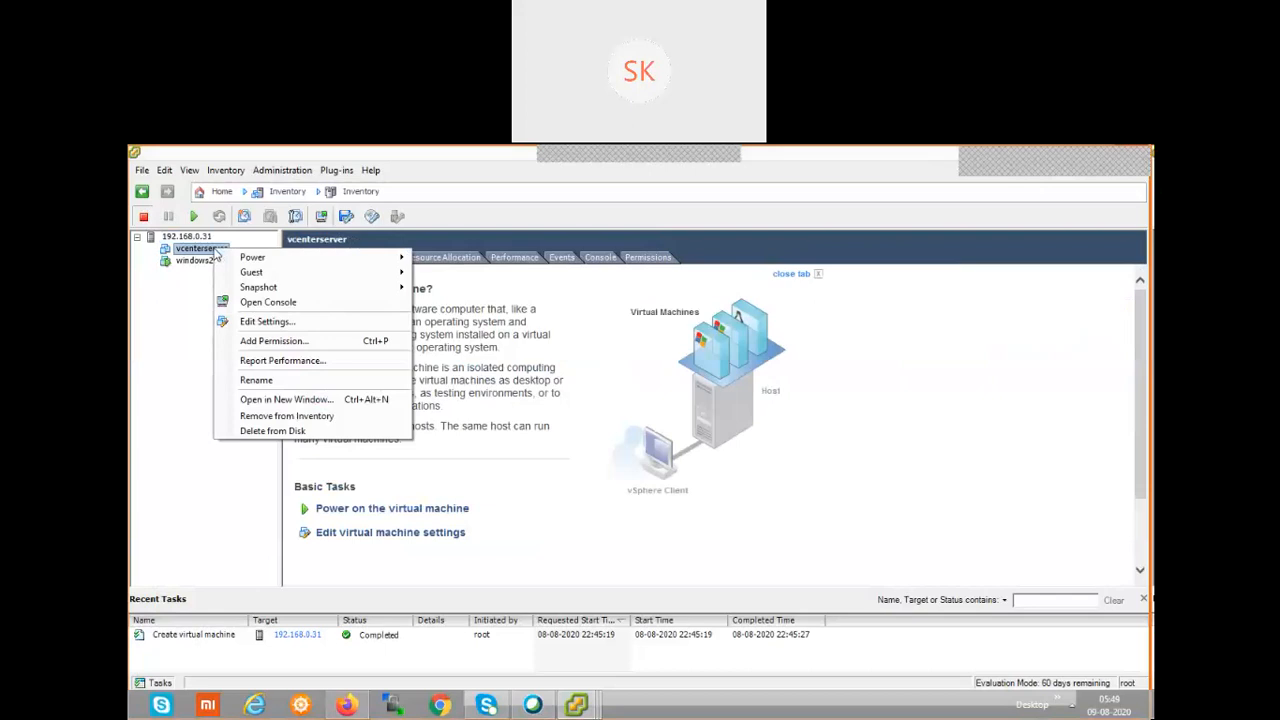
pyautogui.moveTo(266, 260)
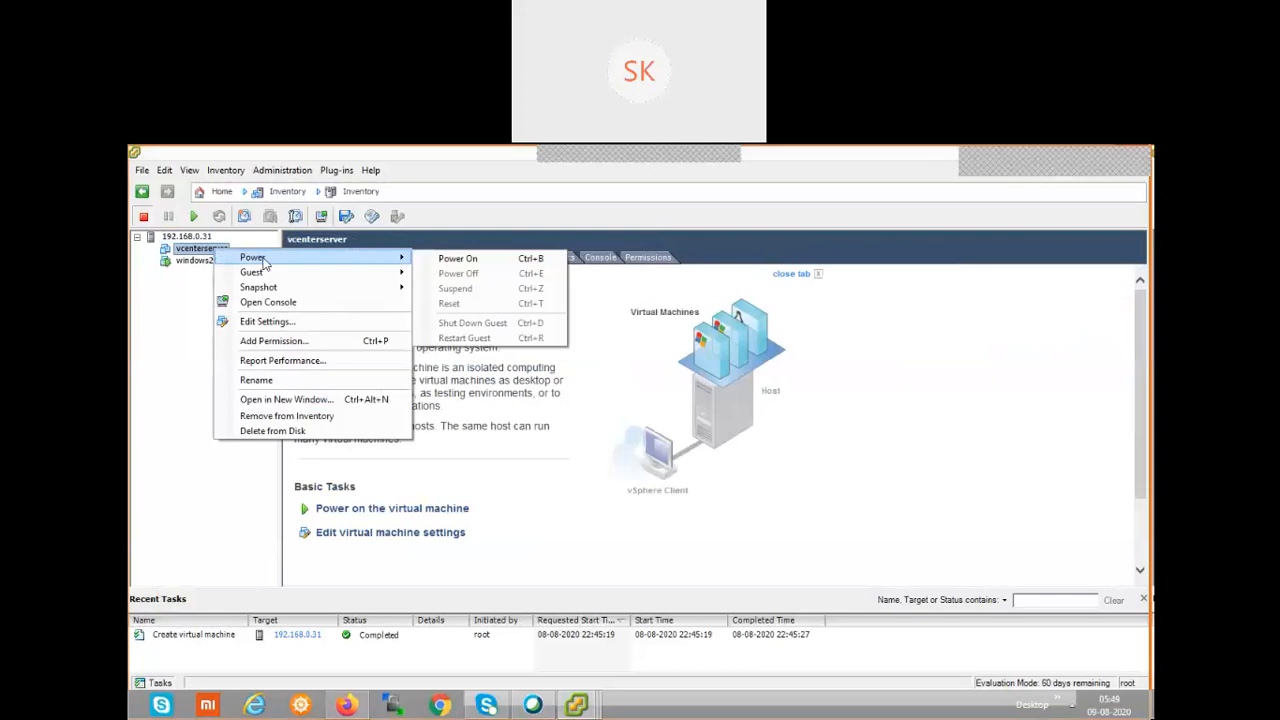
pyautogui.click(471, 265)
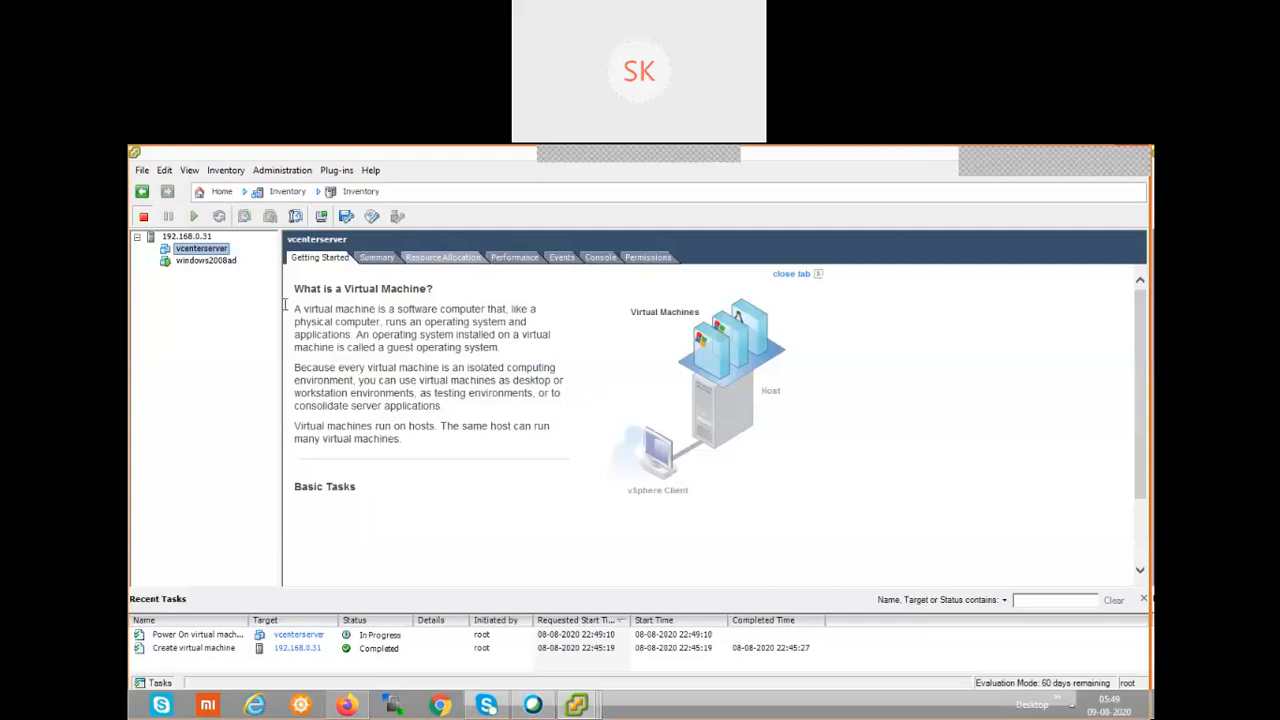
# View the vcenterserver virtual machine's boot screen in its console, and close the console window.
pyautogui.rightClick(218, 254)
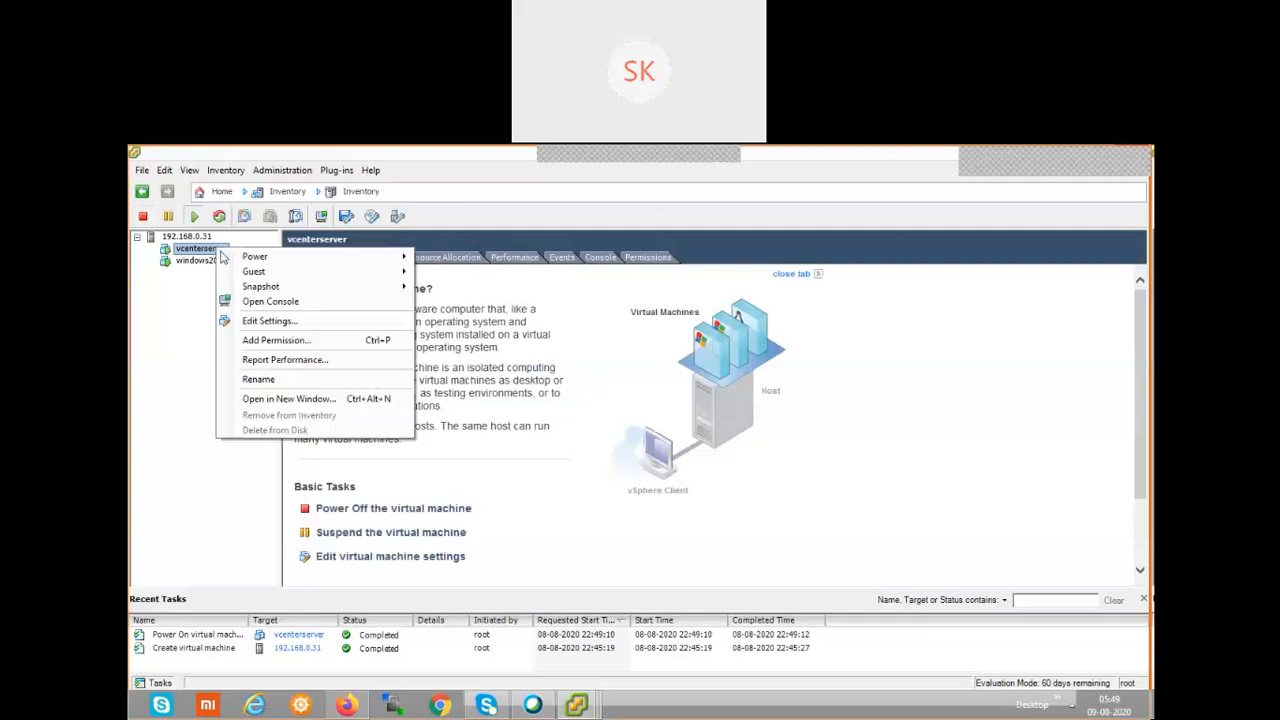
pyautogui.click(270, 302)
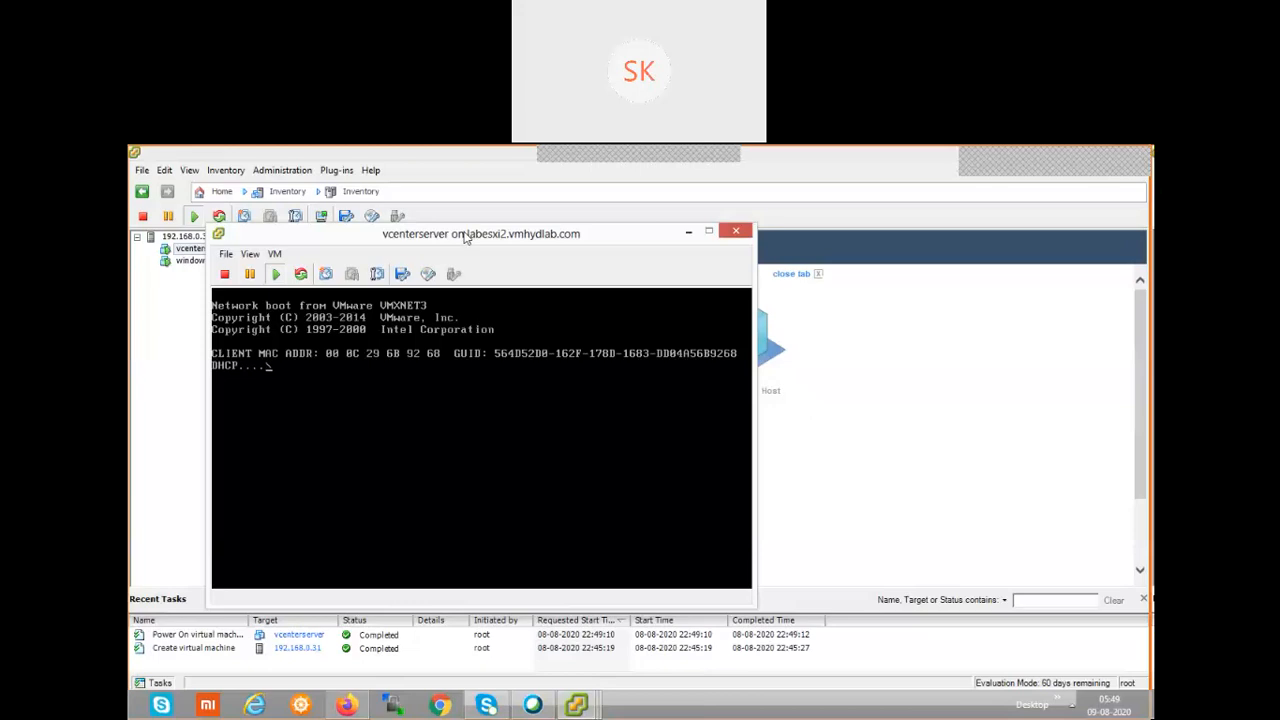
pyautogui.click(735, 236)
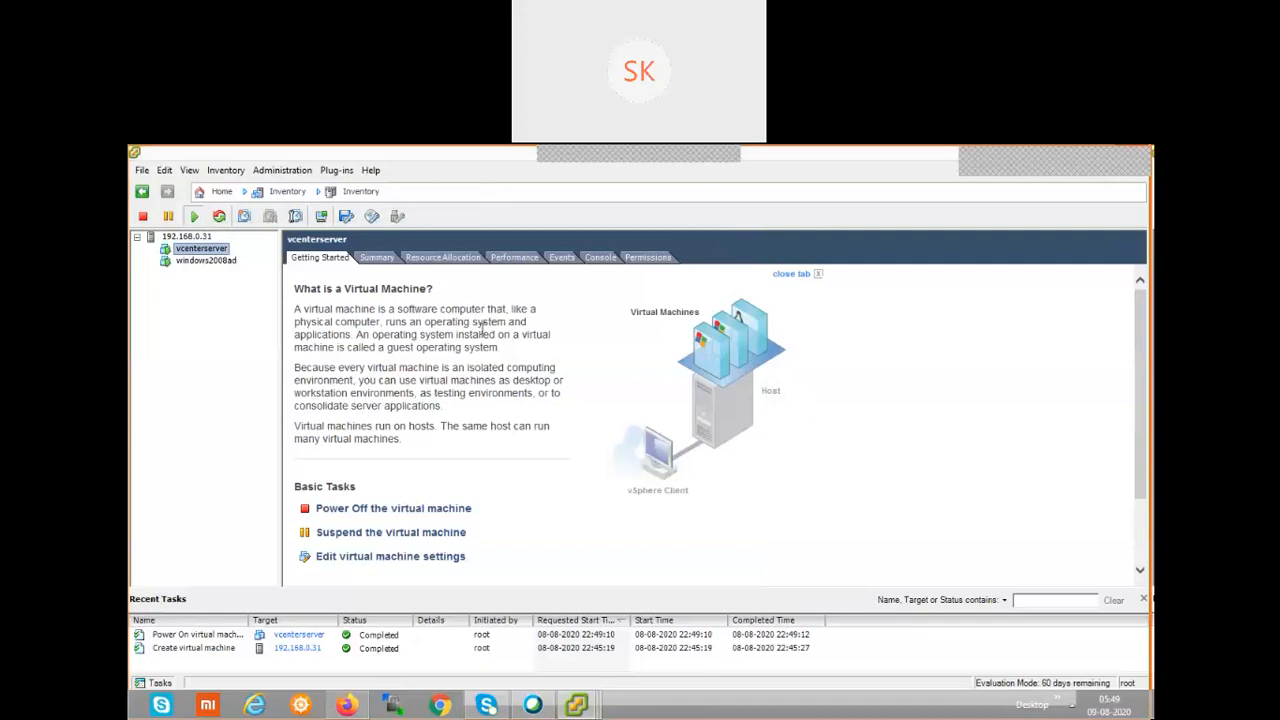
# Browse datastore1 on host 192.168.0.31 again, open the vcenterserver folder and widen the file name column.
pyautogui.click(187, 236)
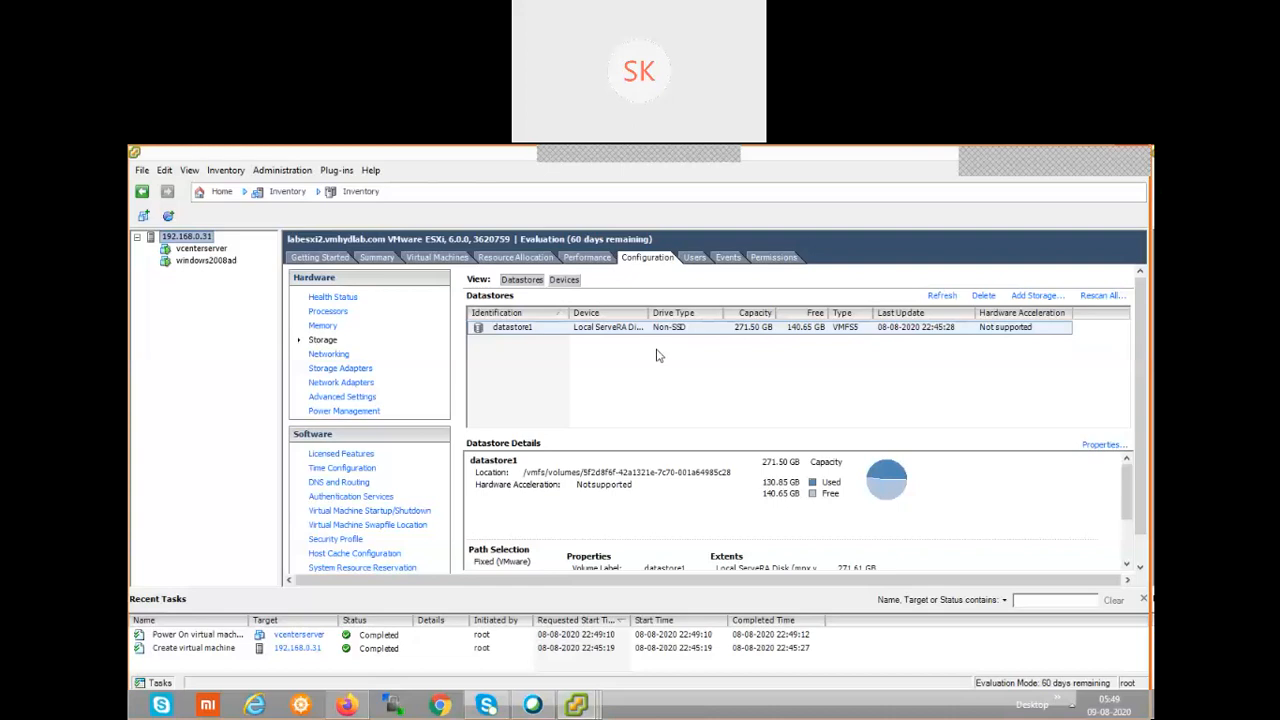
pyautogui.click(557, 326)
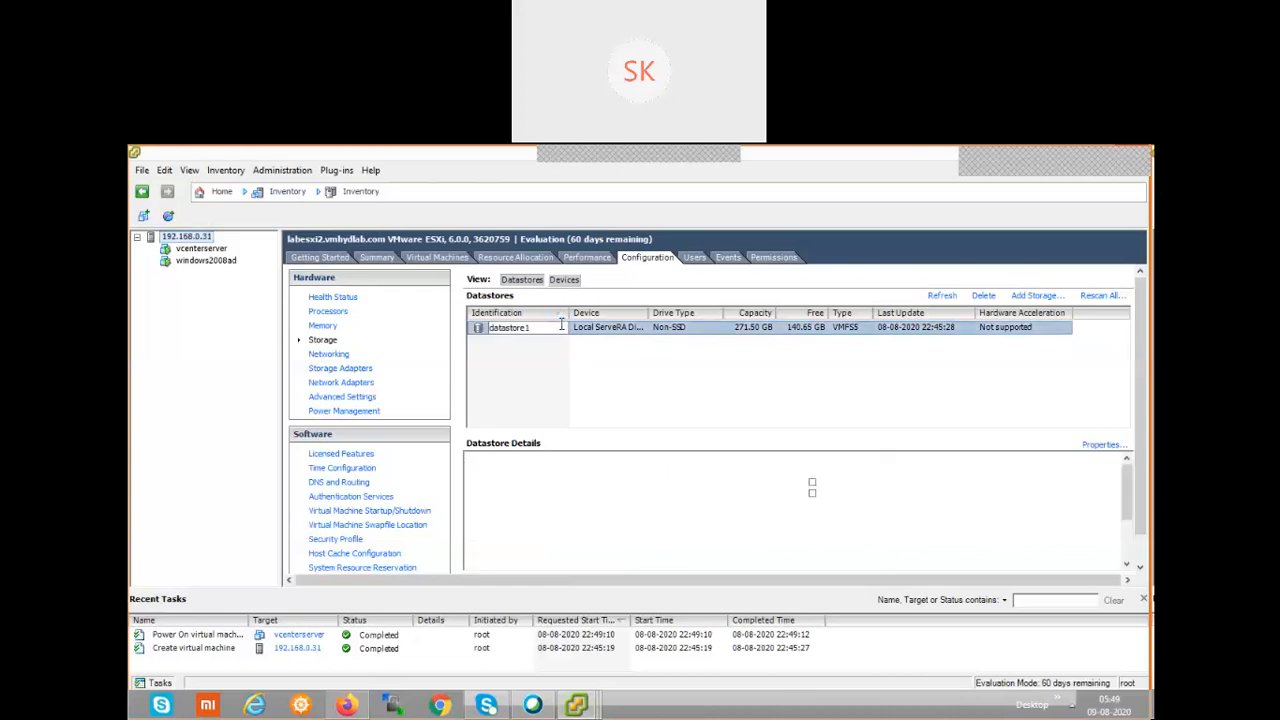
pyautogui.rightClick(628, 334)
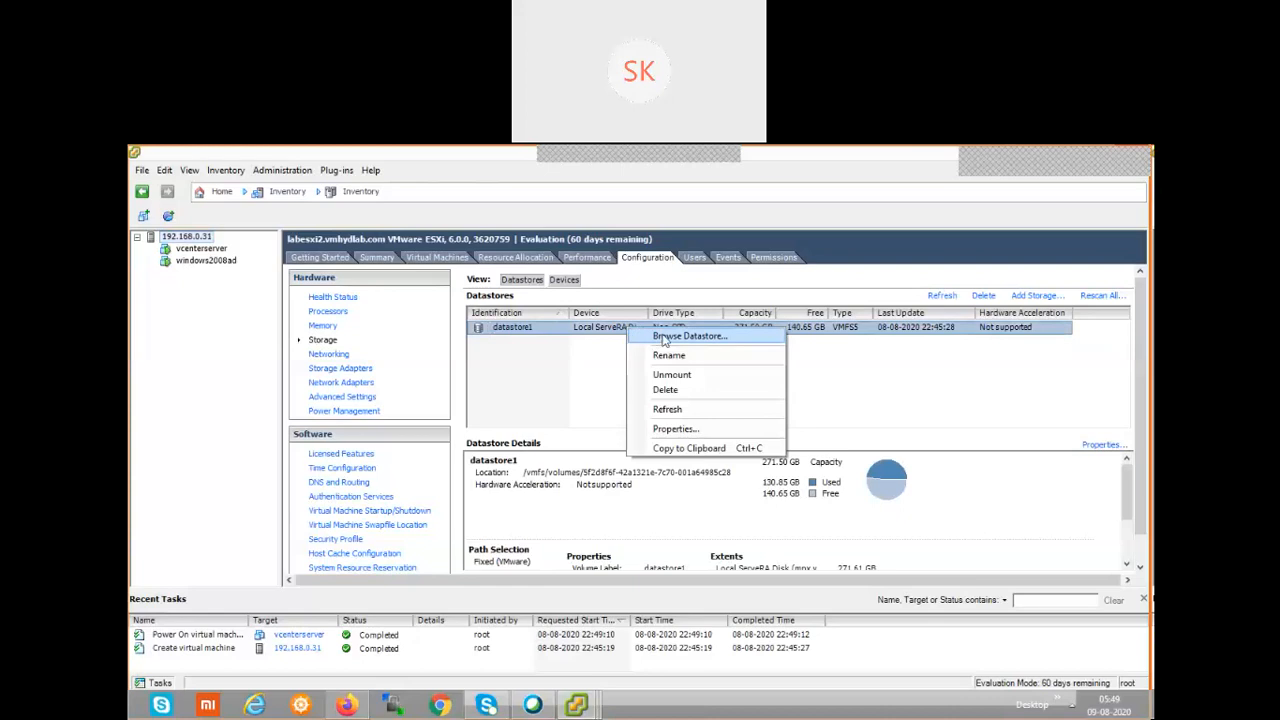
pyautogui.click(663, 341)
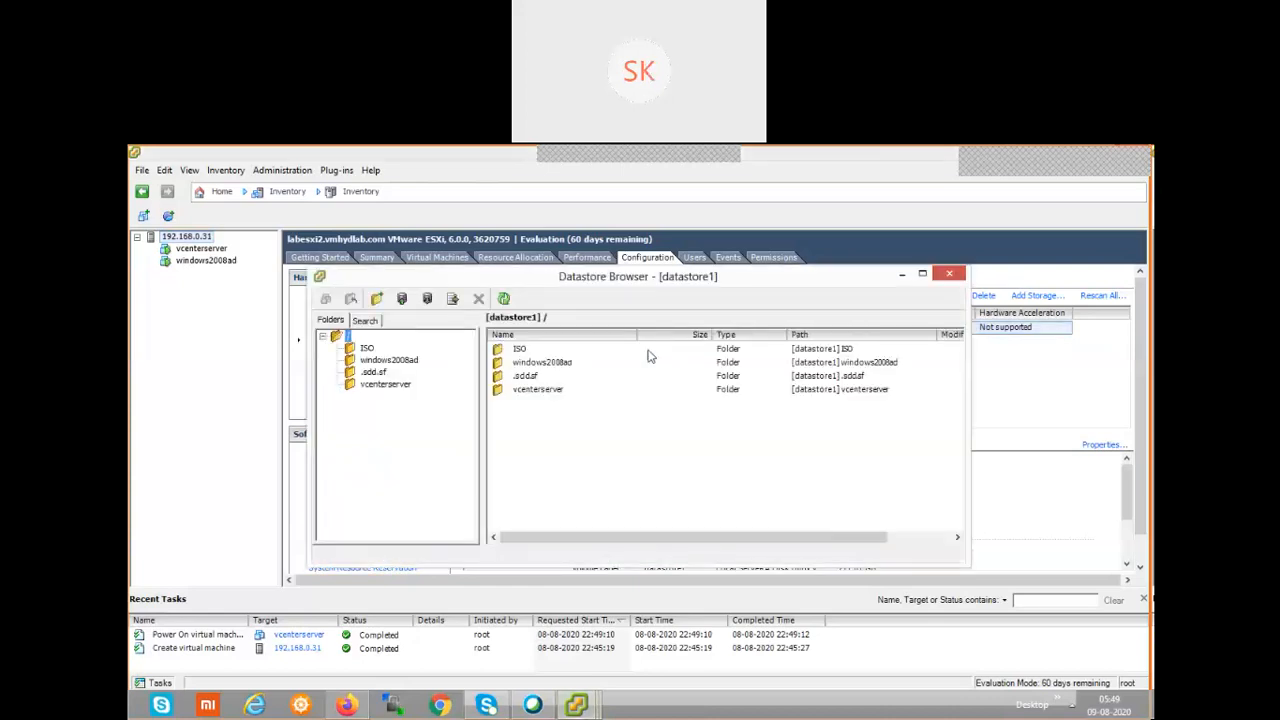
pyautogui.click(366, 384)
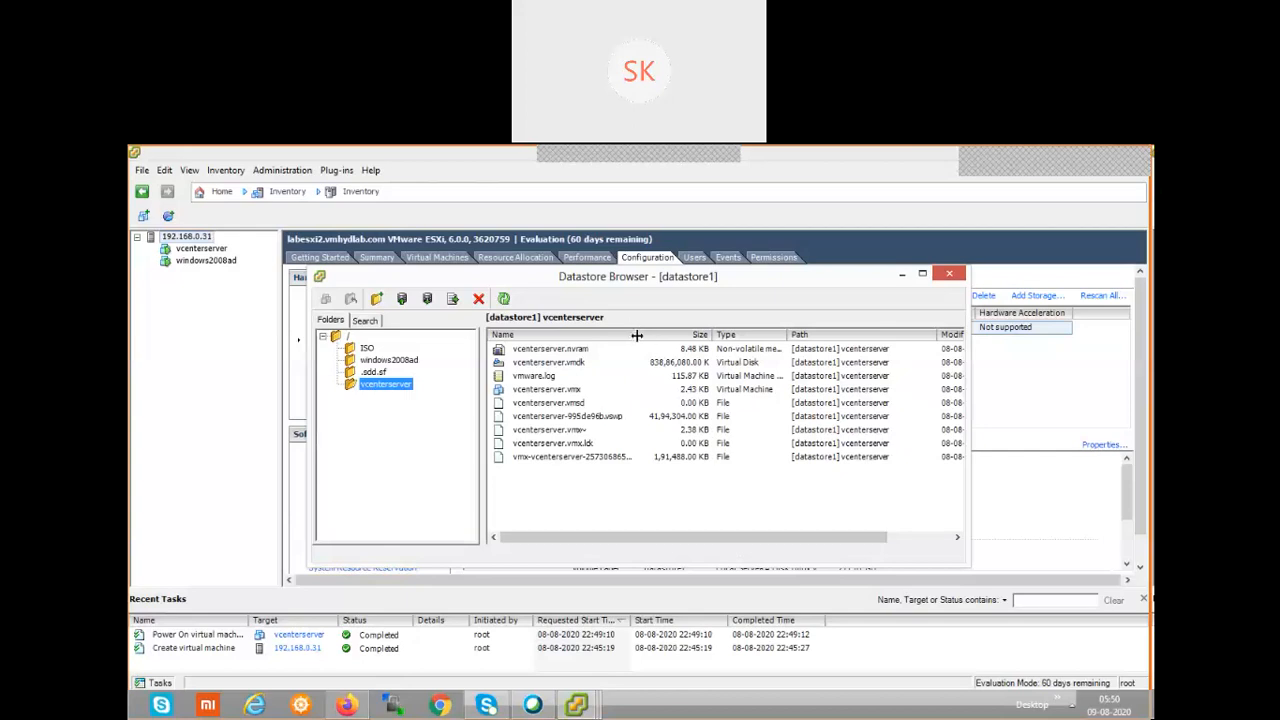
pyautogui.moveTo(637, 335); pyautogui.dragTo(695, 336)
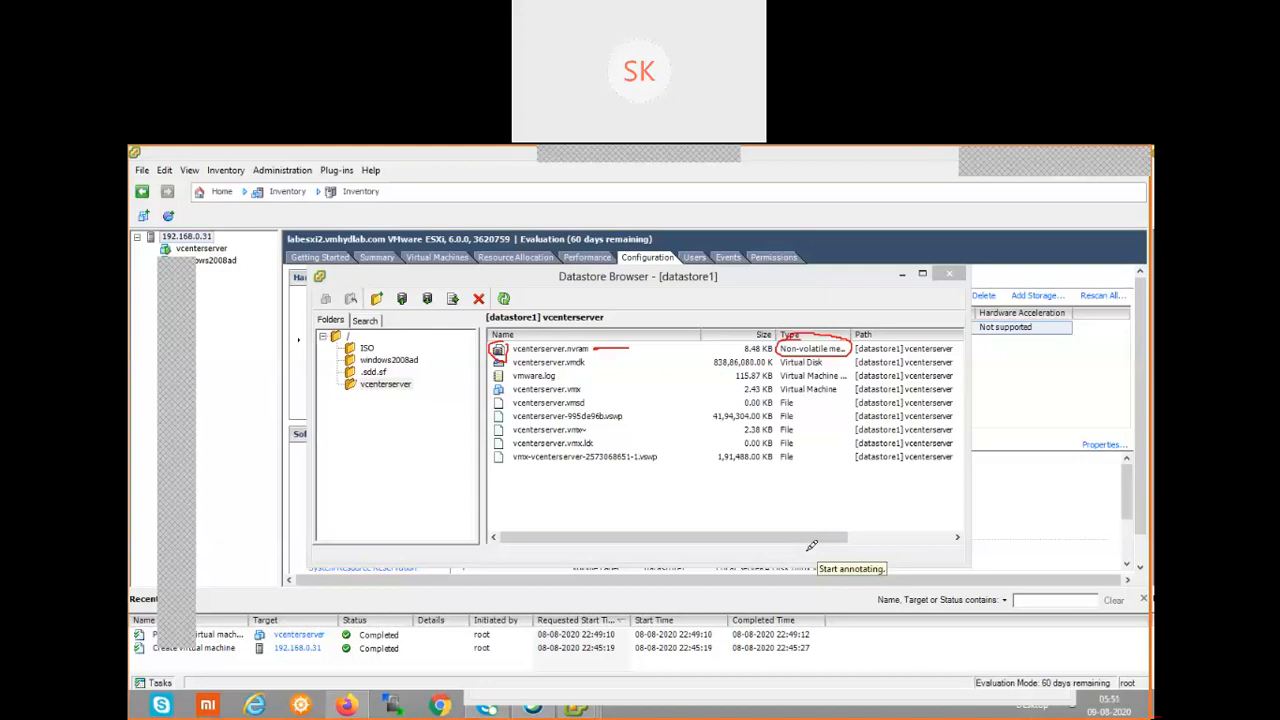
# Mark the vmware.log, .vmdk, .vmx, .vmsd and both .vswp files in the vcenterserver folder with the annotation pen.
pyautogui.moveTo(562, 376); pyautogui.dragTo(594, 376)
pyautogui.moveTo(590, 361); pyautogui.dragTo(624, 360)
pyautogui.moveTo(582, 388)
pyautogui.mouseDown()
pyautogui.moveTo(600, 387)
pyautogui.moveTo(616, 361)
pyautogui.mouseUp()
pyautogui.moveTo(592, 388); pyautogui.dragTo(612, 387)
pyautogui.moveTo(624, 418); pyautogui.dragTo(646, 416)
pyautogui.moveTo(660, 461); pyautogui.dragTo(689, 453)
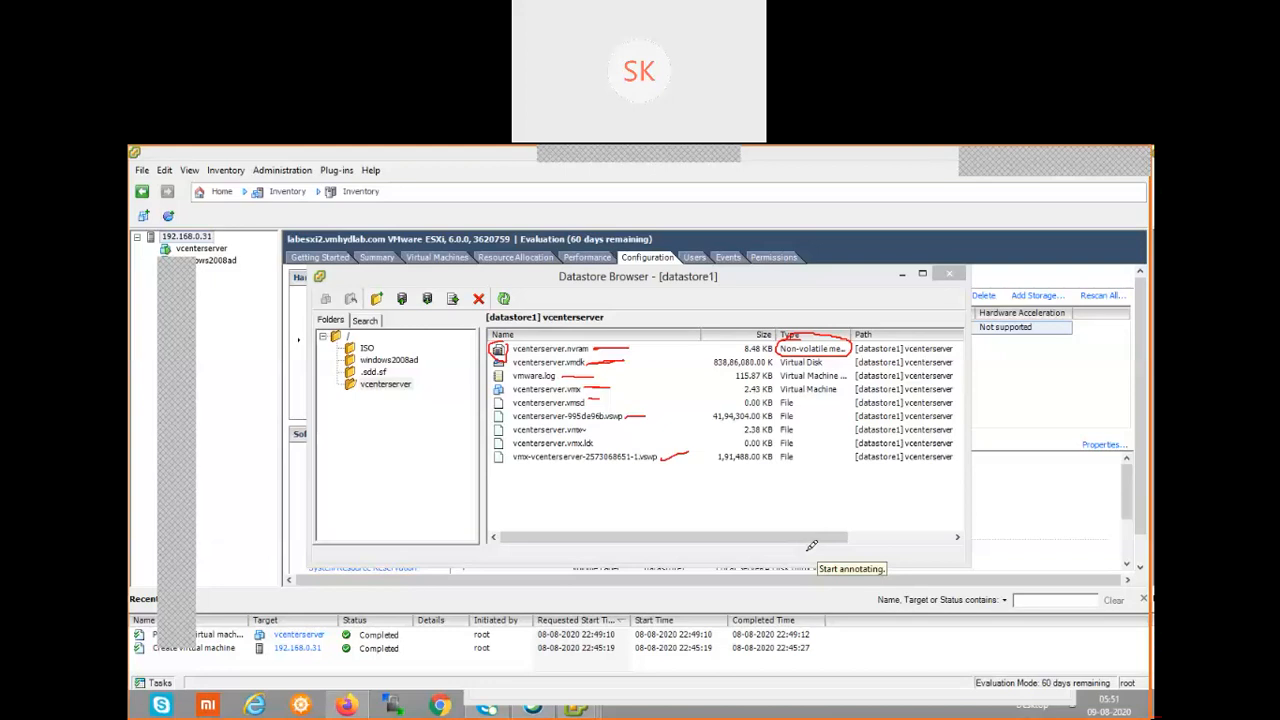
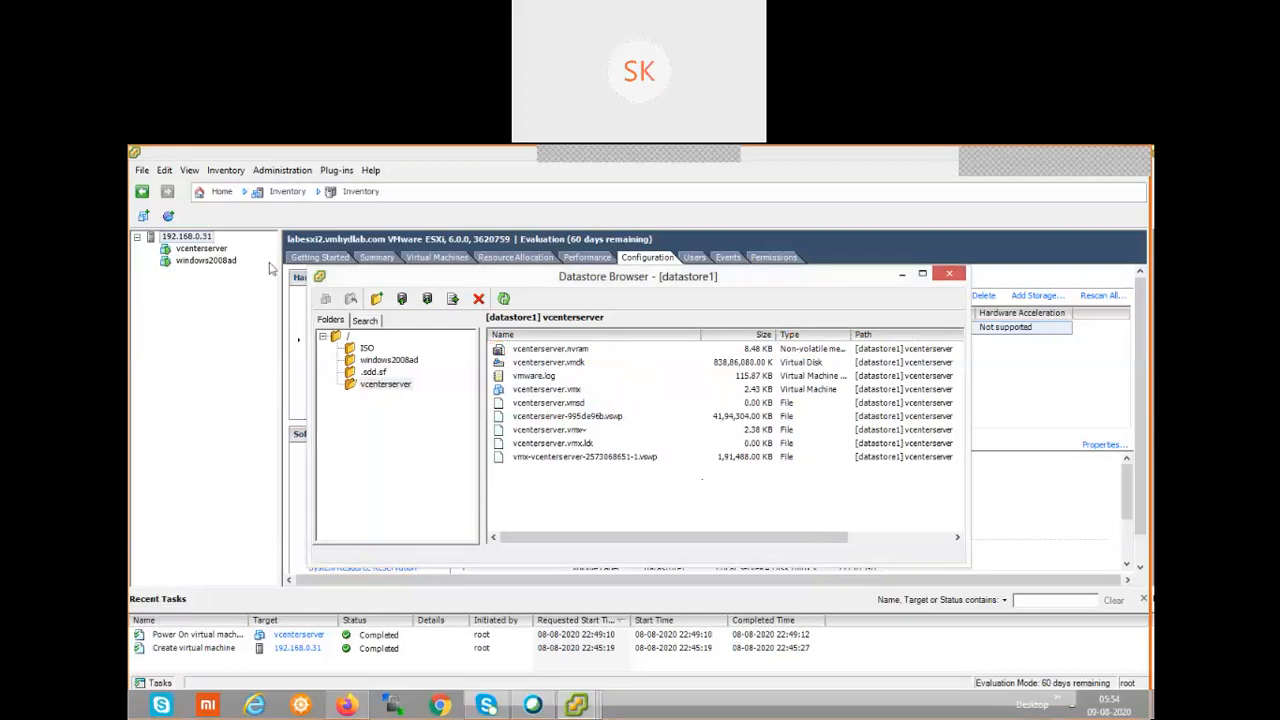
# Review the vcenterserver virtual machine's hardware settings and CD/DVD drive 1 device types, and close without changes.
pyautogui.click(200, 249)
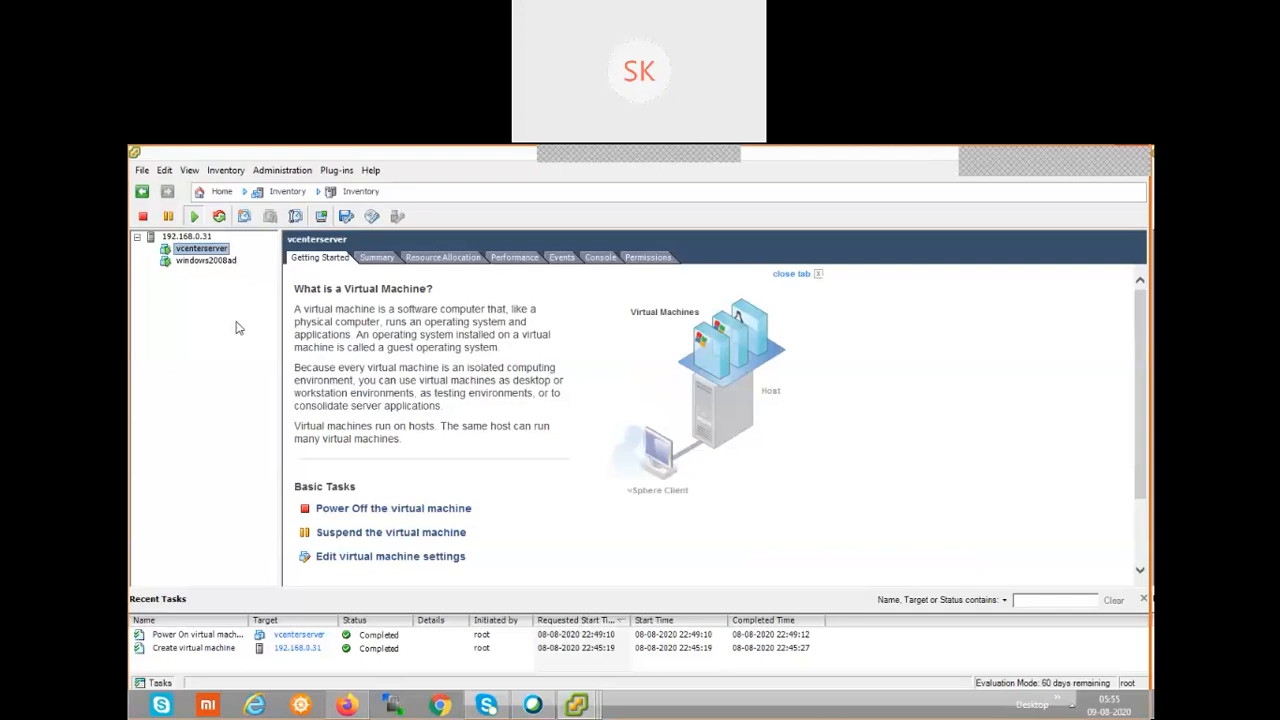
pyautogui.rightClick(205, 254)
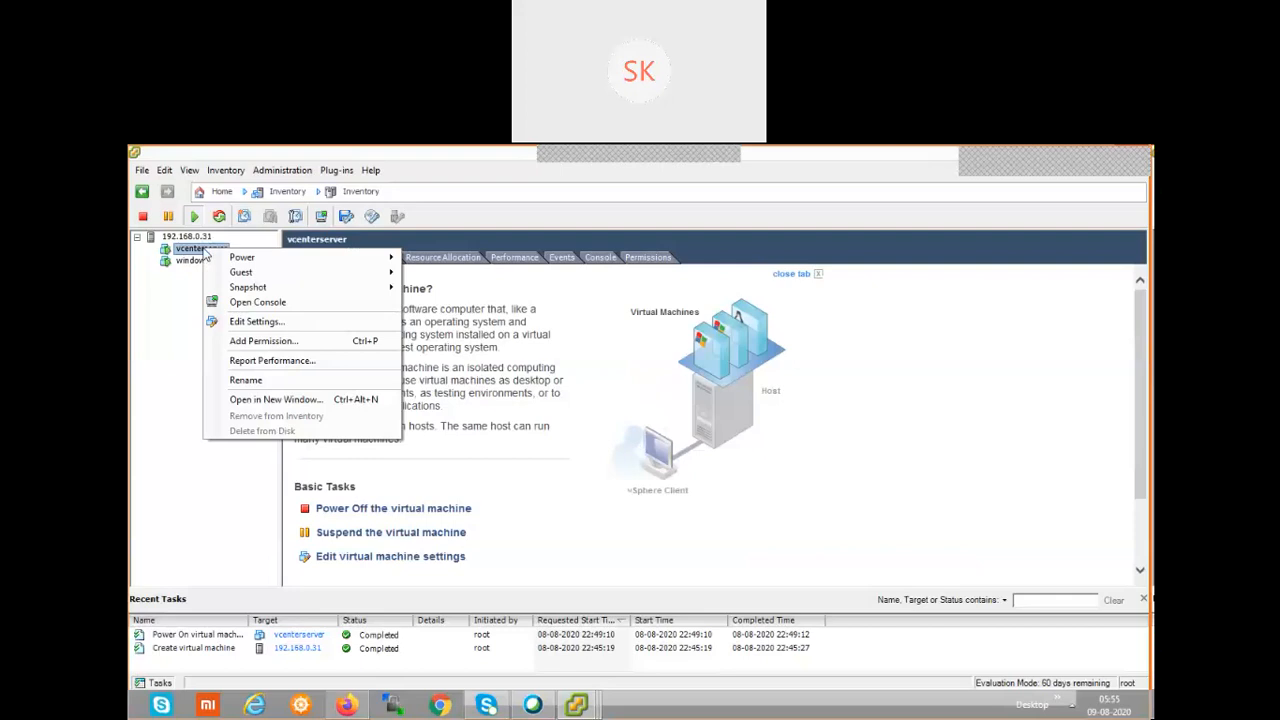
pyautogui.click(264, 321)
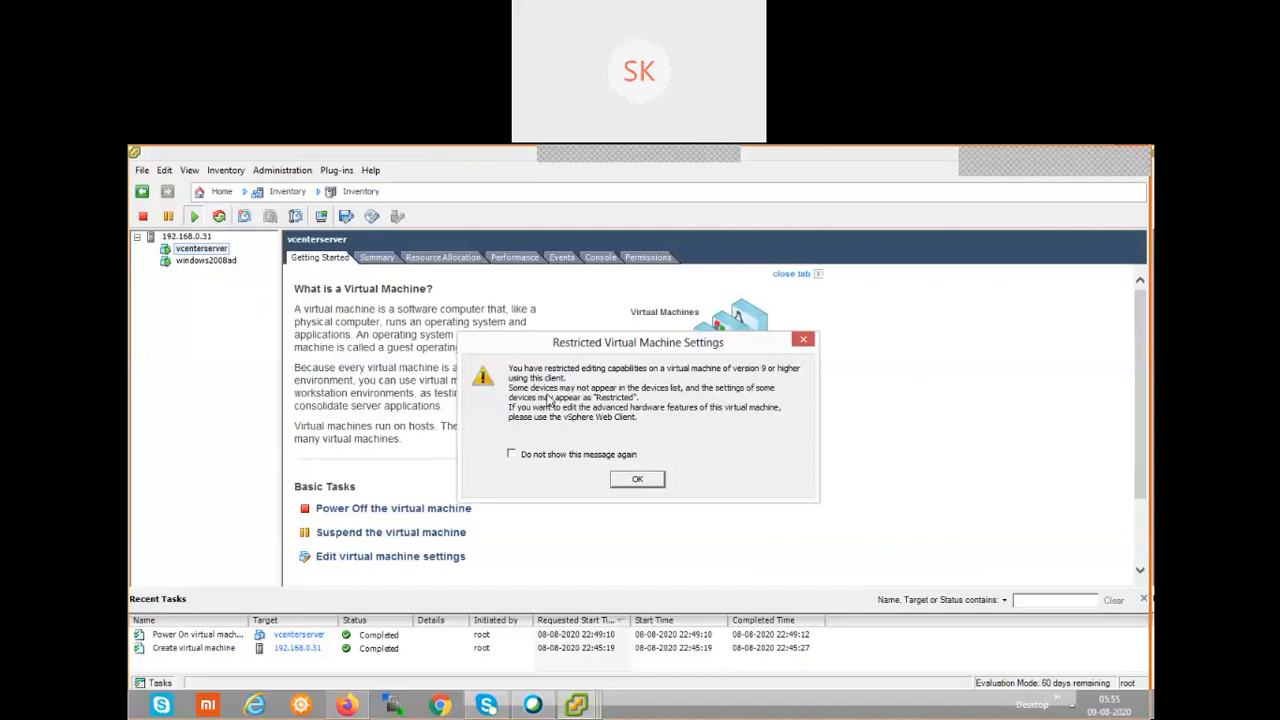
pyautogui.click(634, 481)
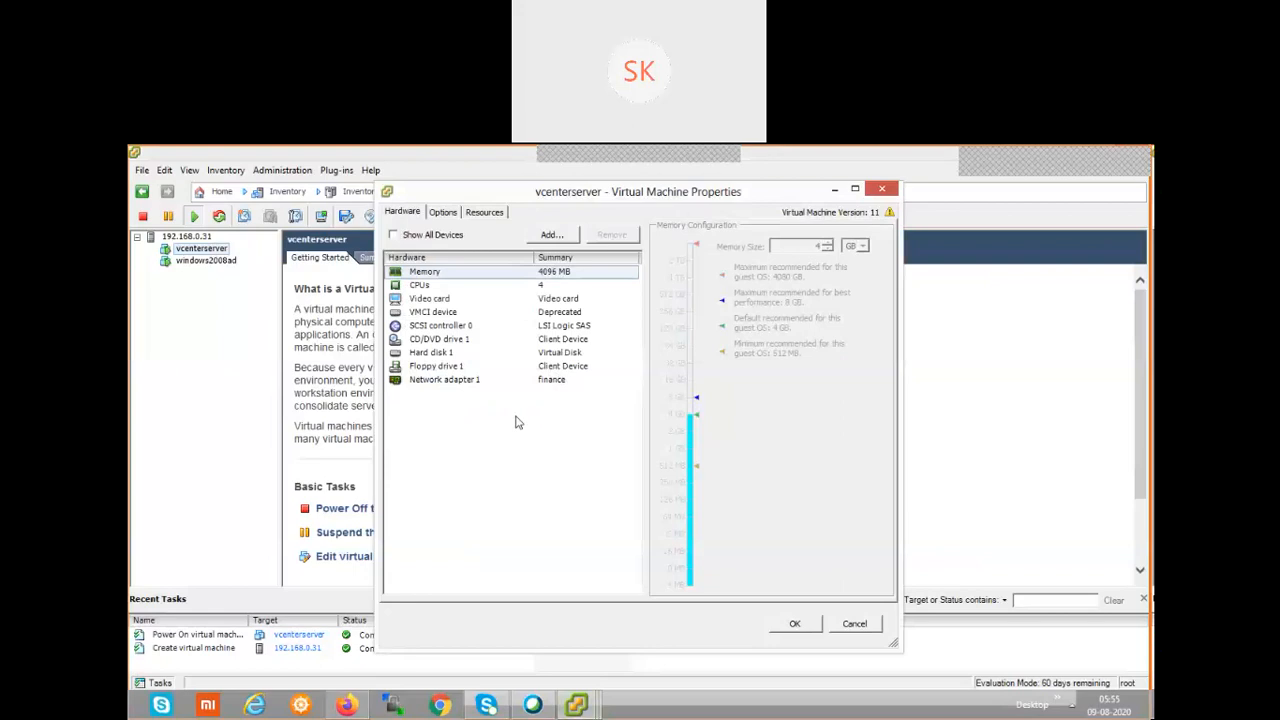
pyautogui.click(450, 339)
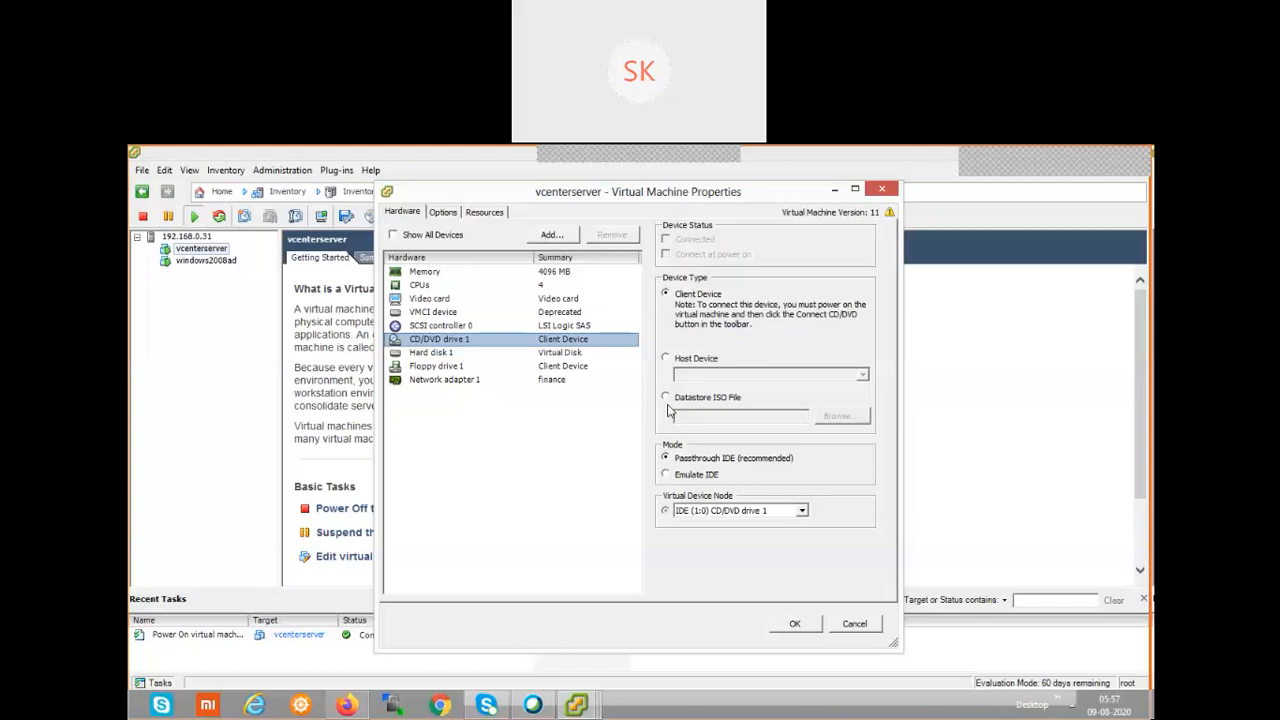
pyautogui.click(855, 623)
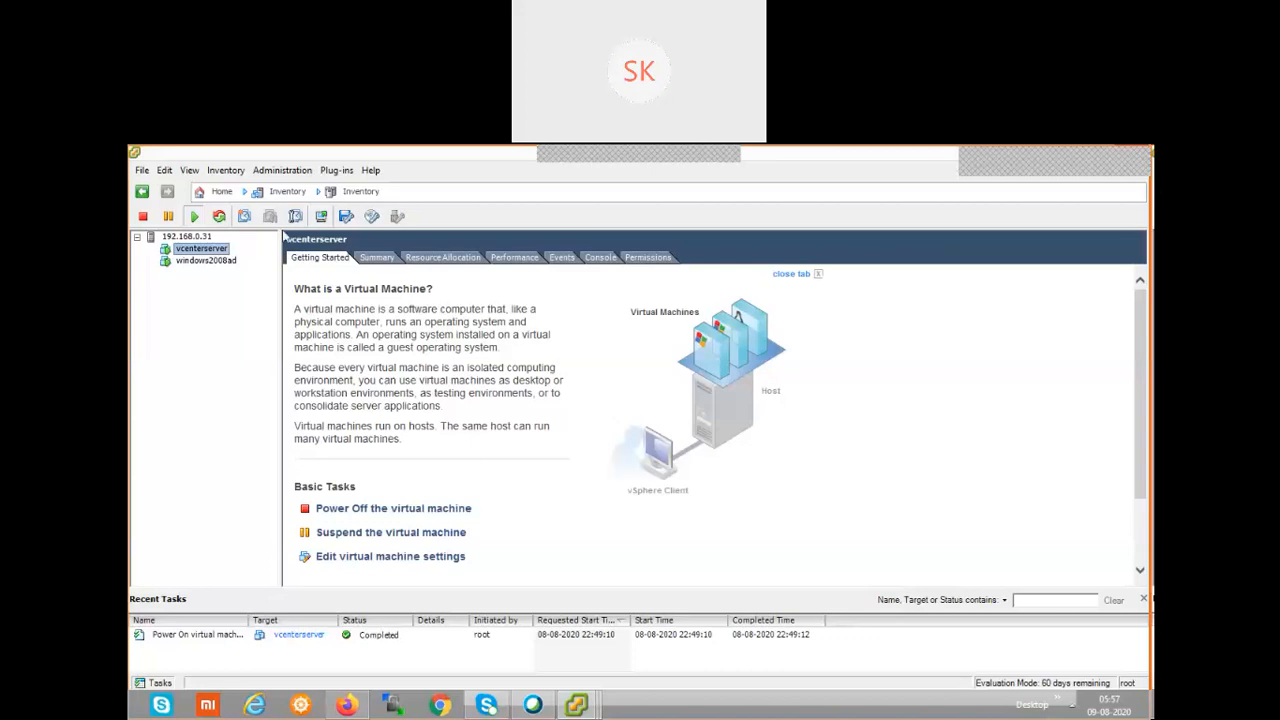
# Reduce the client windows for 192.168.0.31 and 192.168.0.30 from full screen and move them aside to expose the desktop.
pyautogui.click(194, 236)
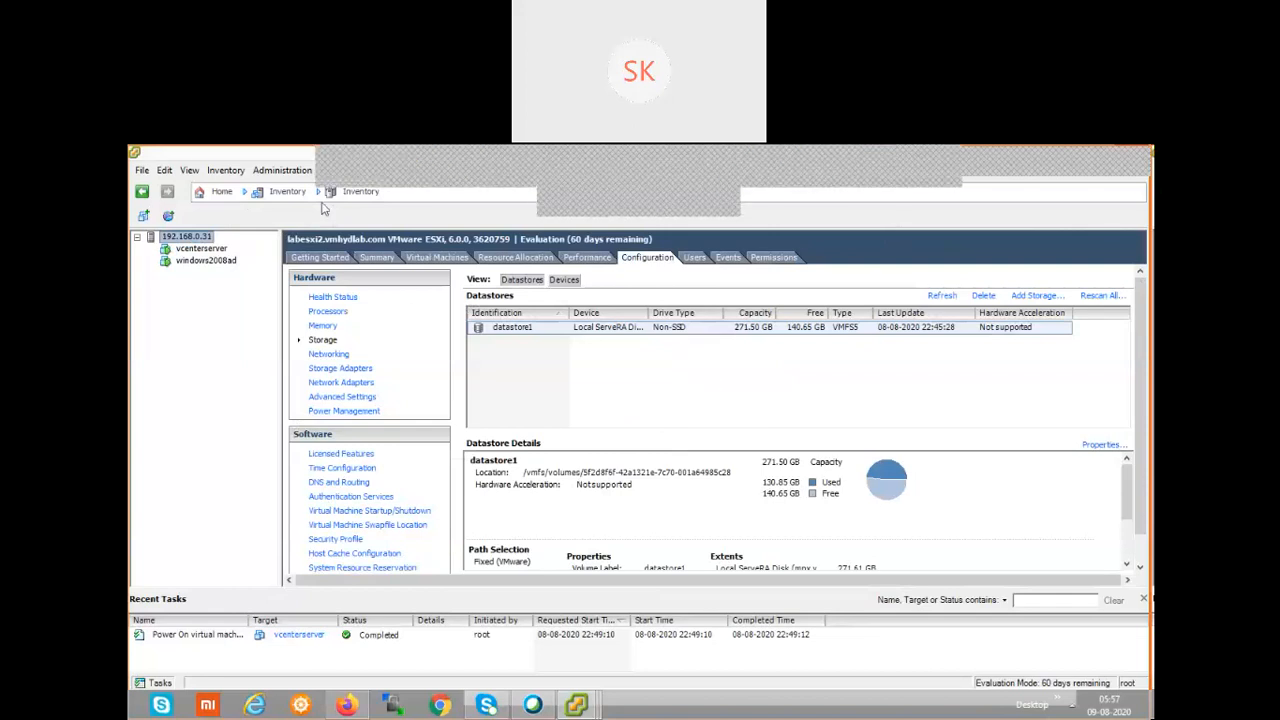
pyautogui.doubleClick(215, 162)
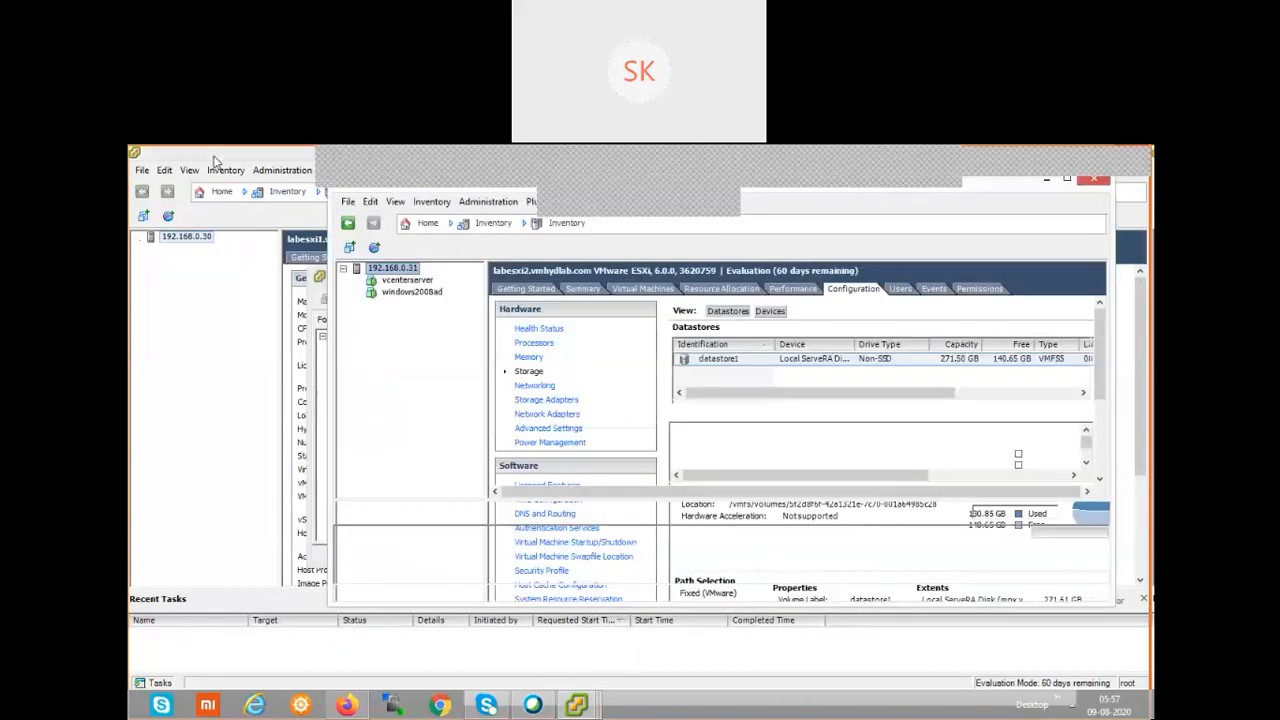
pyautogui.moveTo(216, 162); pyautogui.dragTo(536, 280)
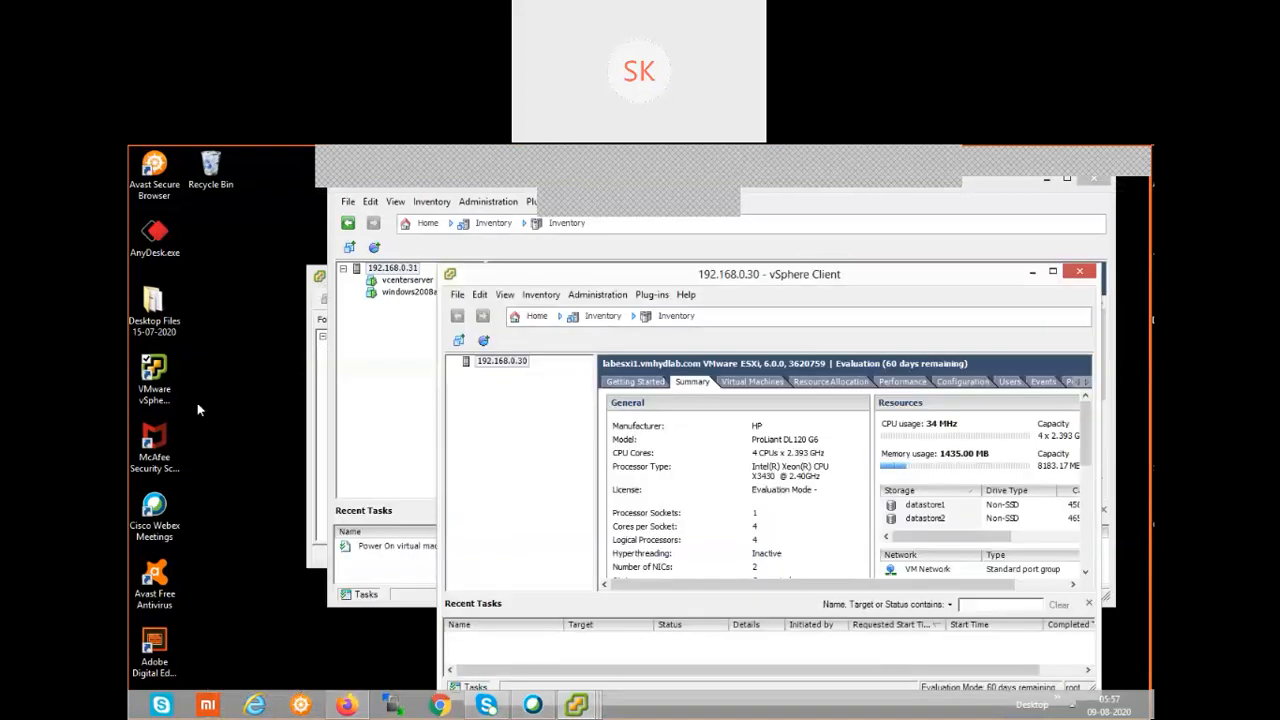
# Open the VM Class folder on drive C:, select the 7601.17514.101119-1850 Windows Server ISO and reduce the folder window from full screen.
pyautogui.click(165, 305)
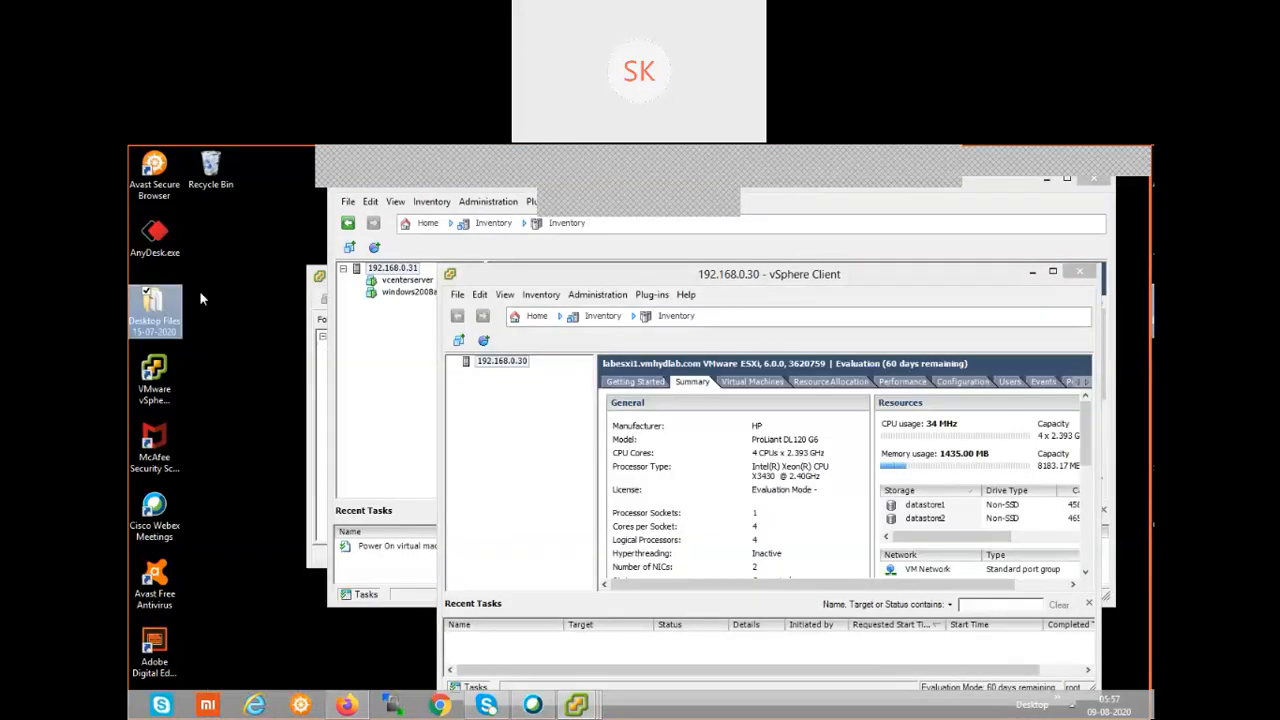
pyautogui.doubleClick(155, 305)
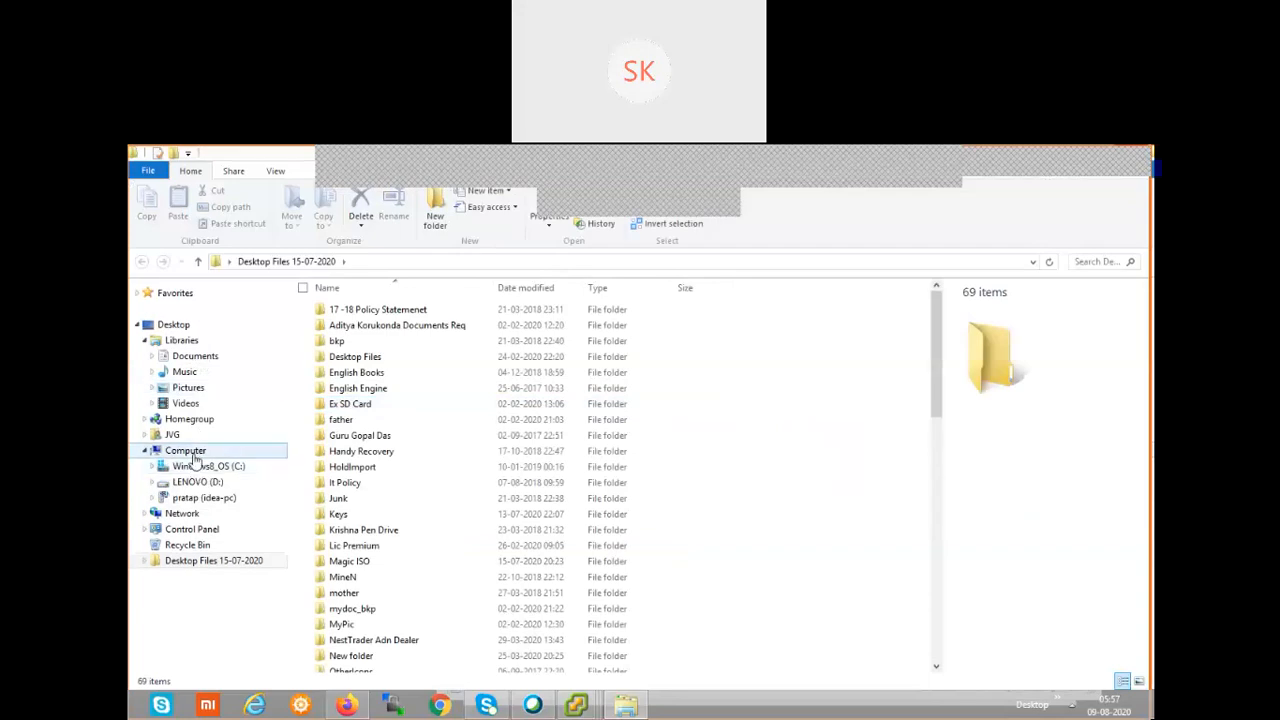
pyautogui.click(186, 451)
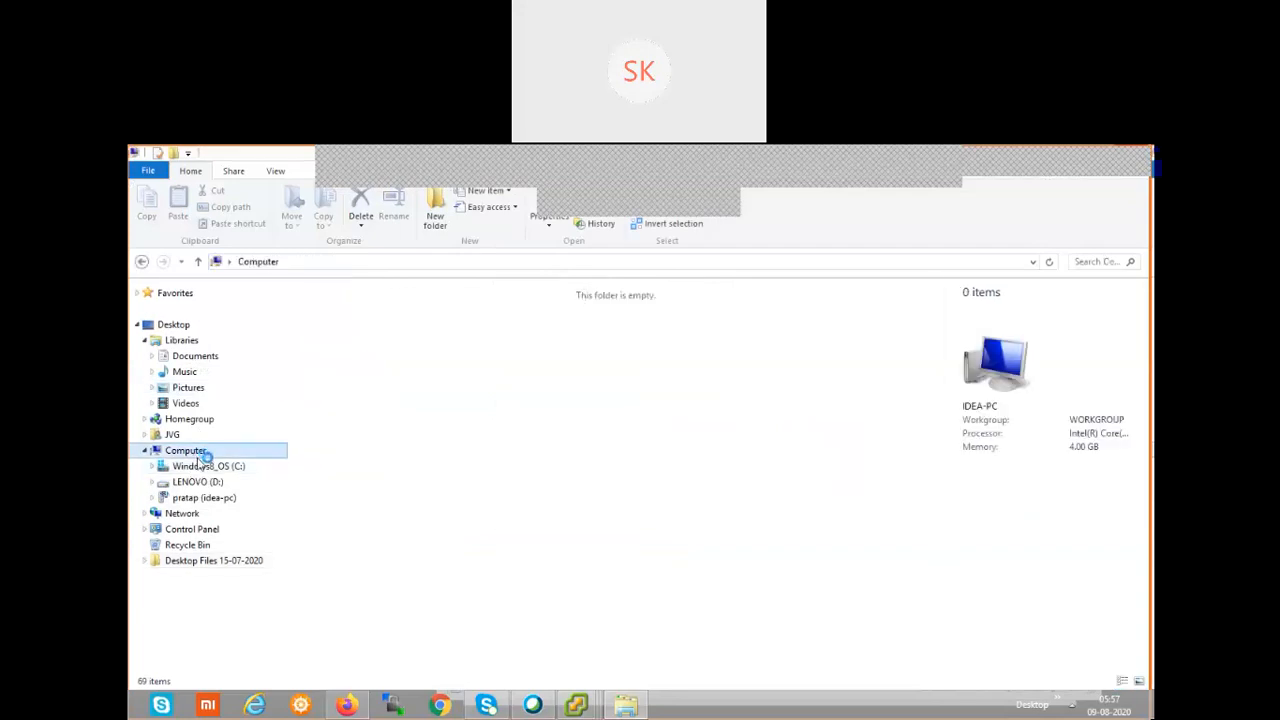
pyautogui.click(277, 467)
pyautogui.click(352, 389)
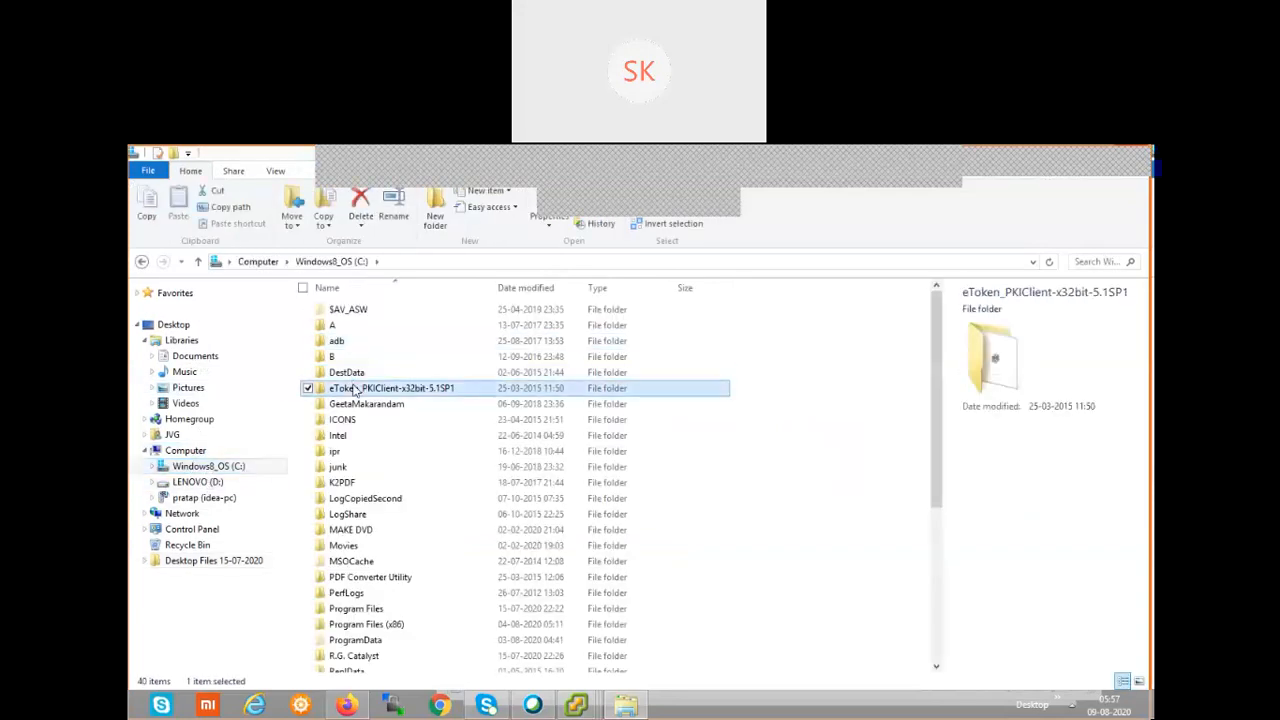
pyautogui.press('v')
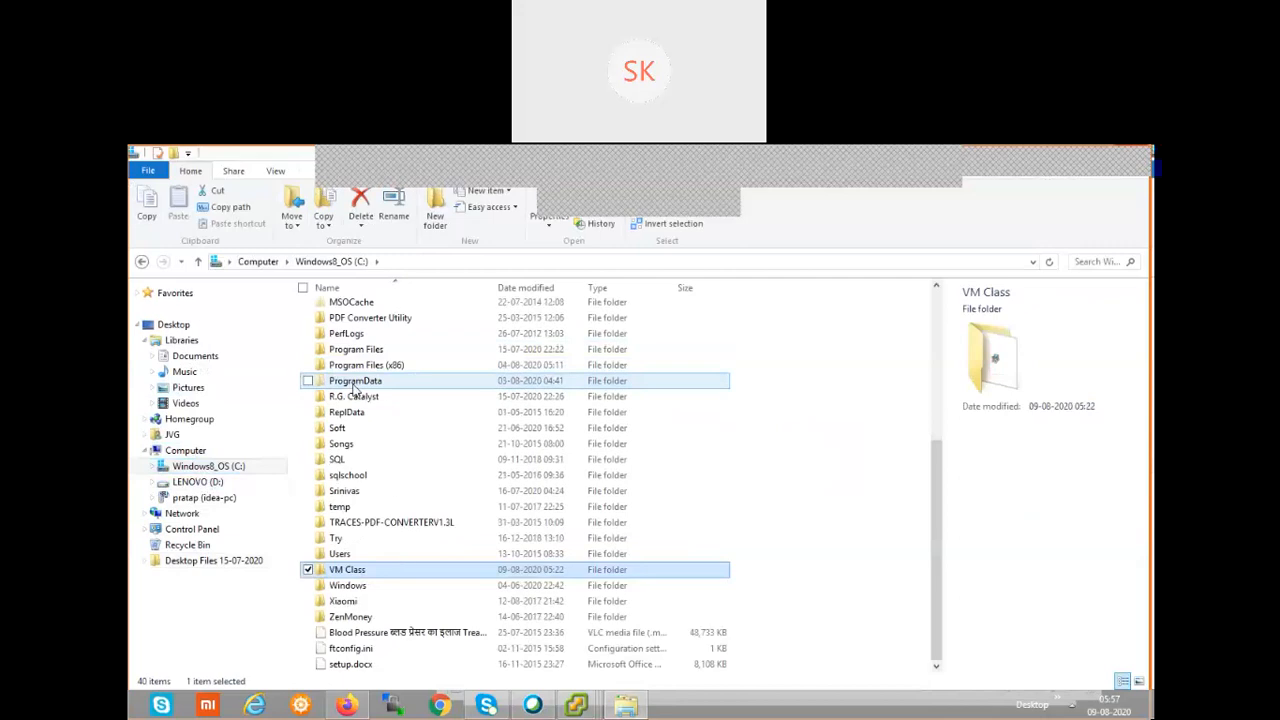
pyautogui.doubleClick(375, 570)
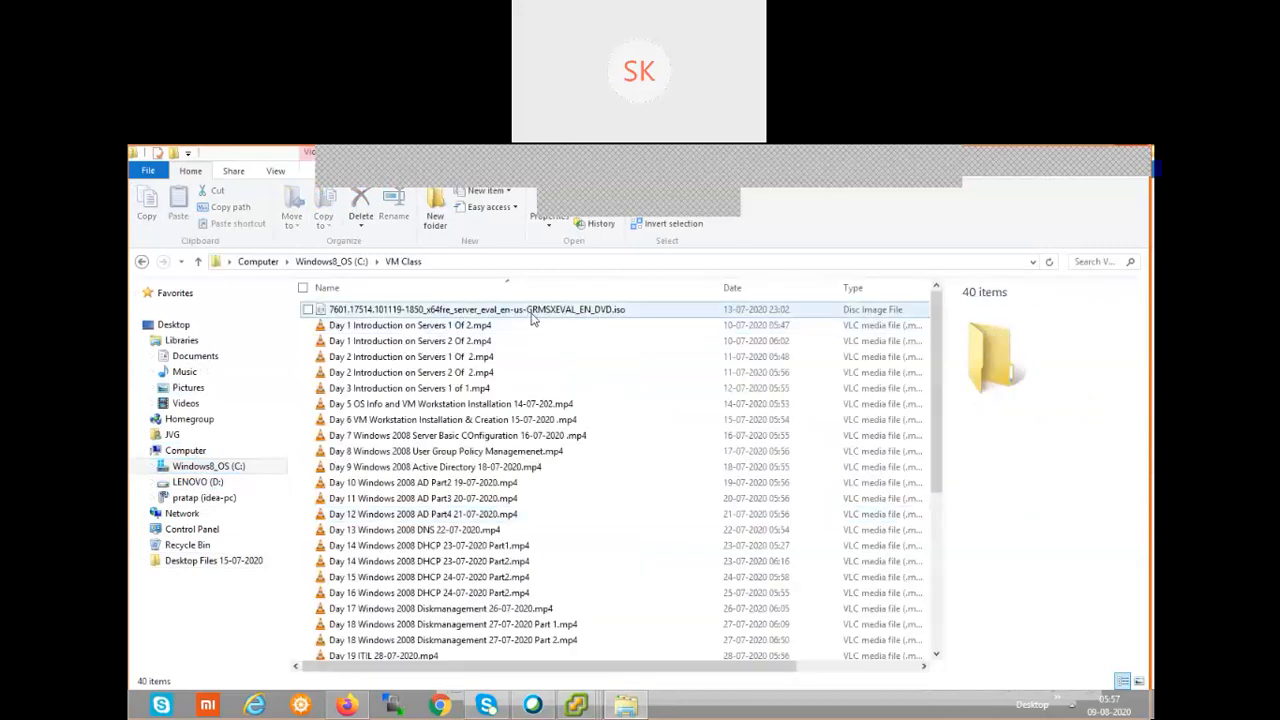
pyautogui.click(533, 314)
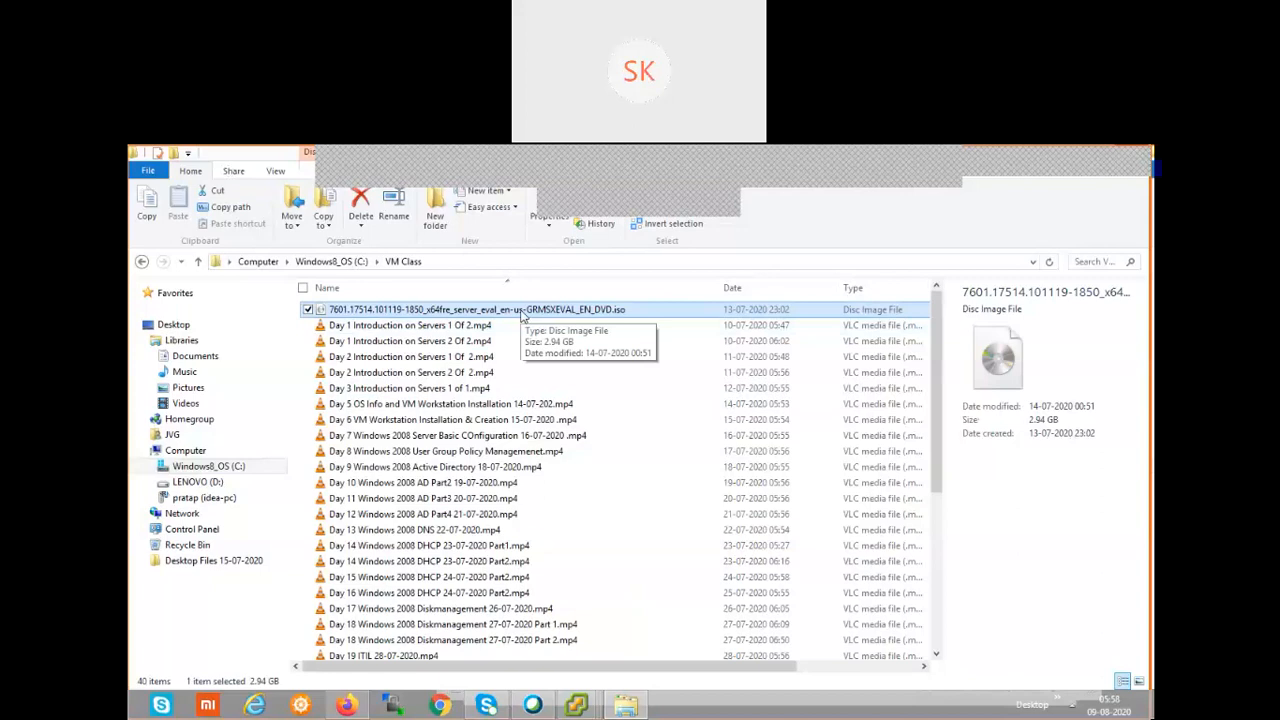
pyautogui.doubleClick(240, 157)
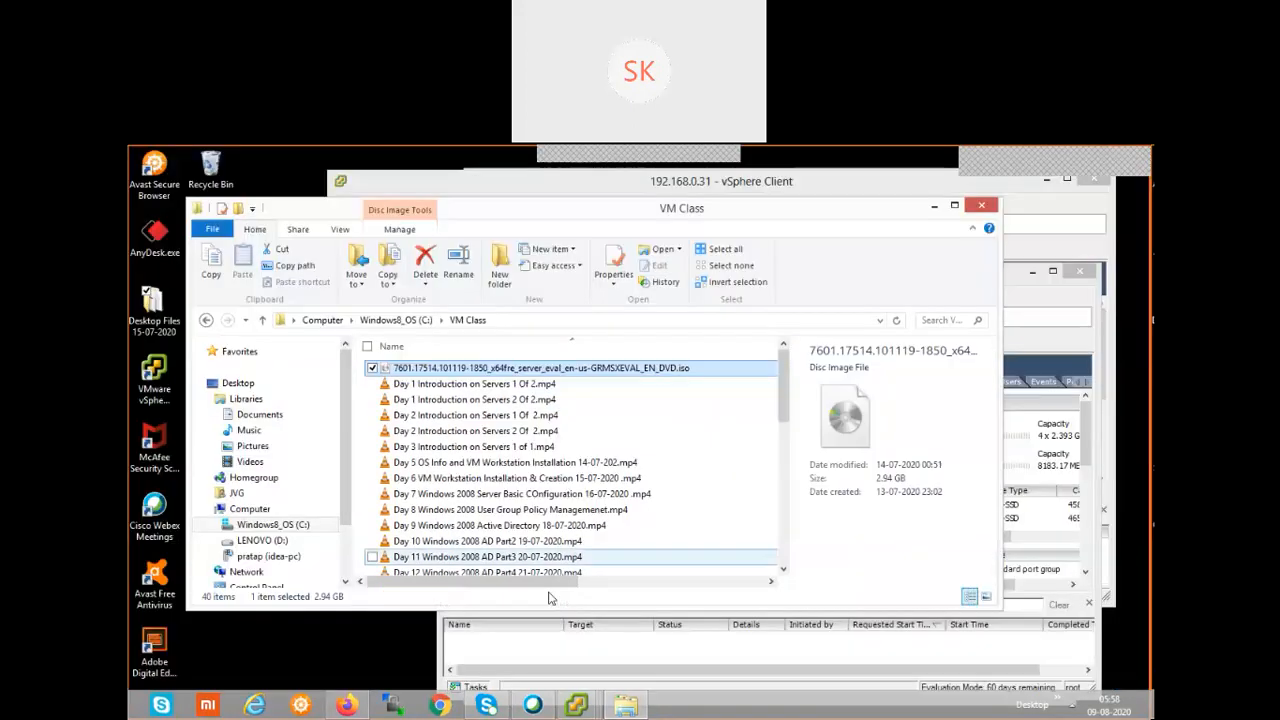
# Switch to the vSphere Client for 192.168.0.31, browse datastore1, open its ISO folder and widen the file name column.
pyautogui.click(577, 705)
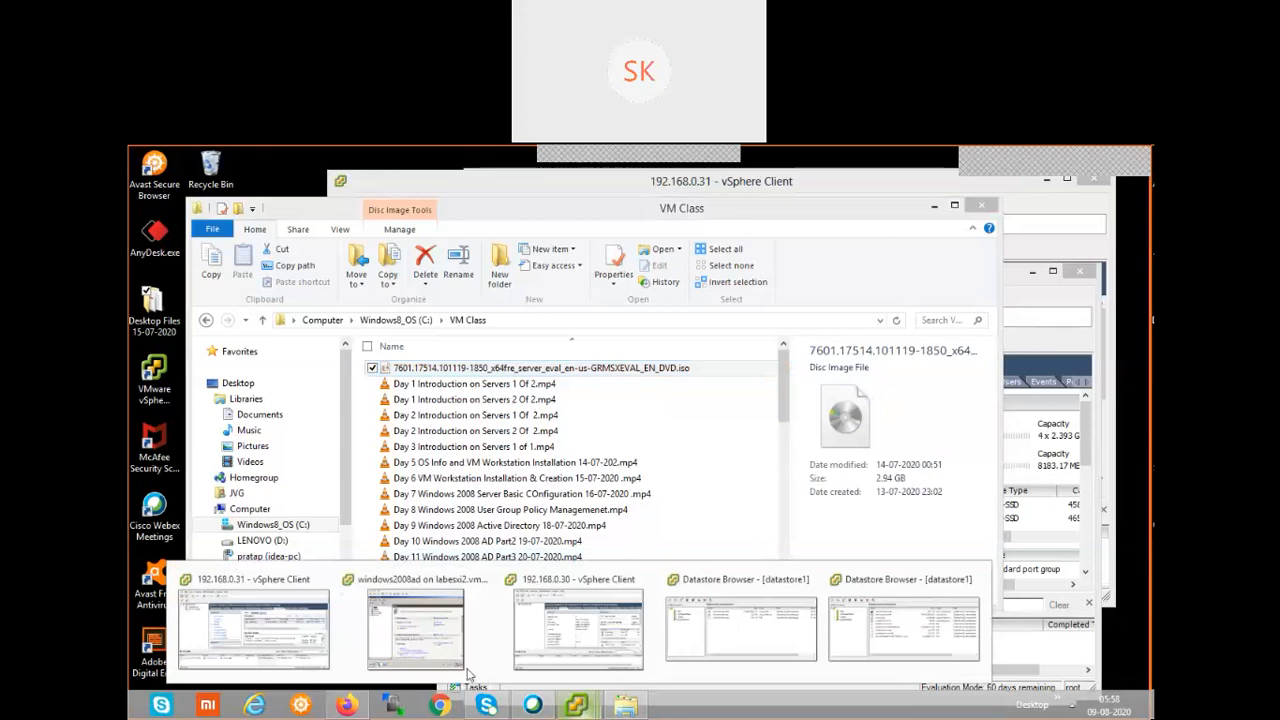
pyautogui.click(280, 630)
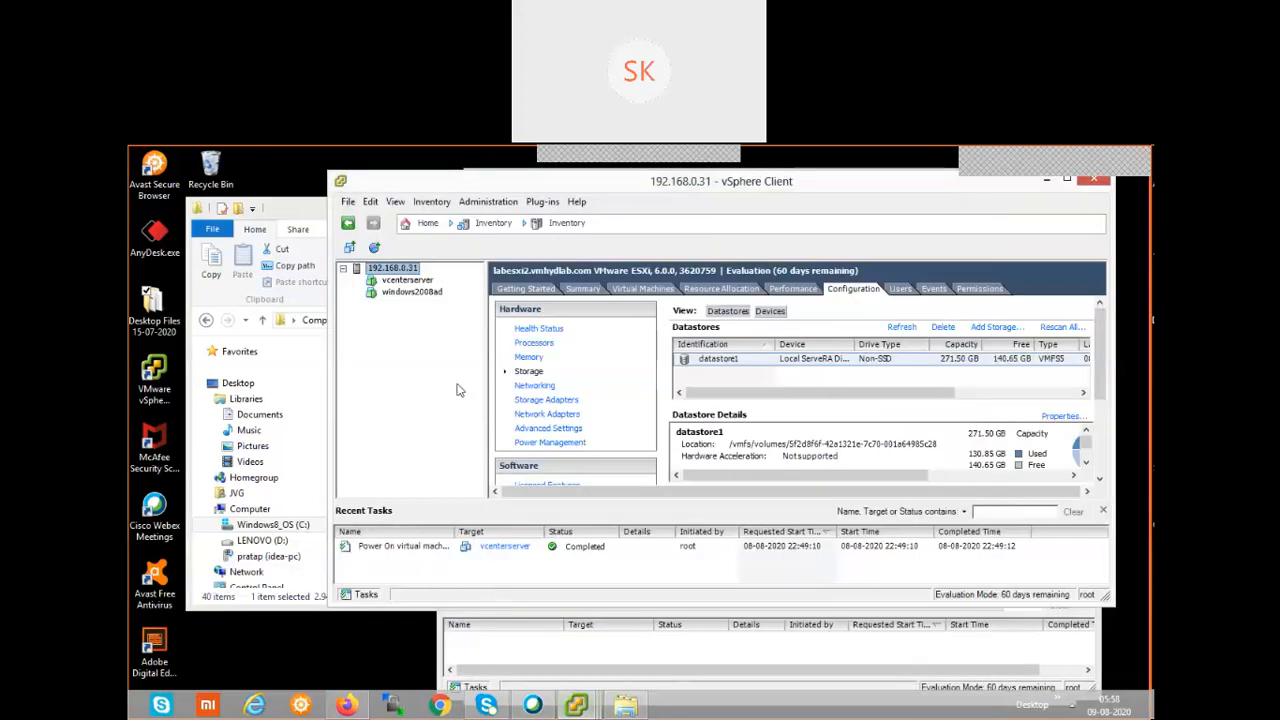
pyautogui.doubleClick(515, 189)
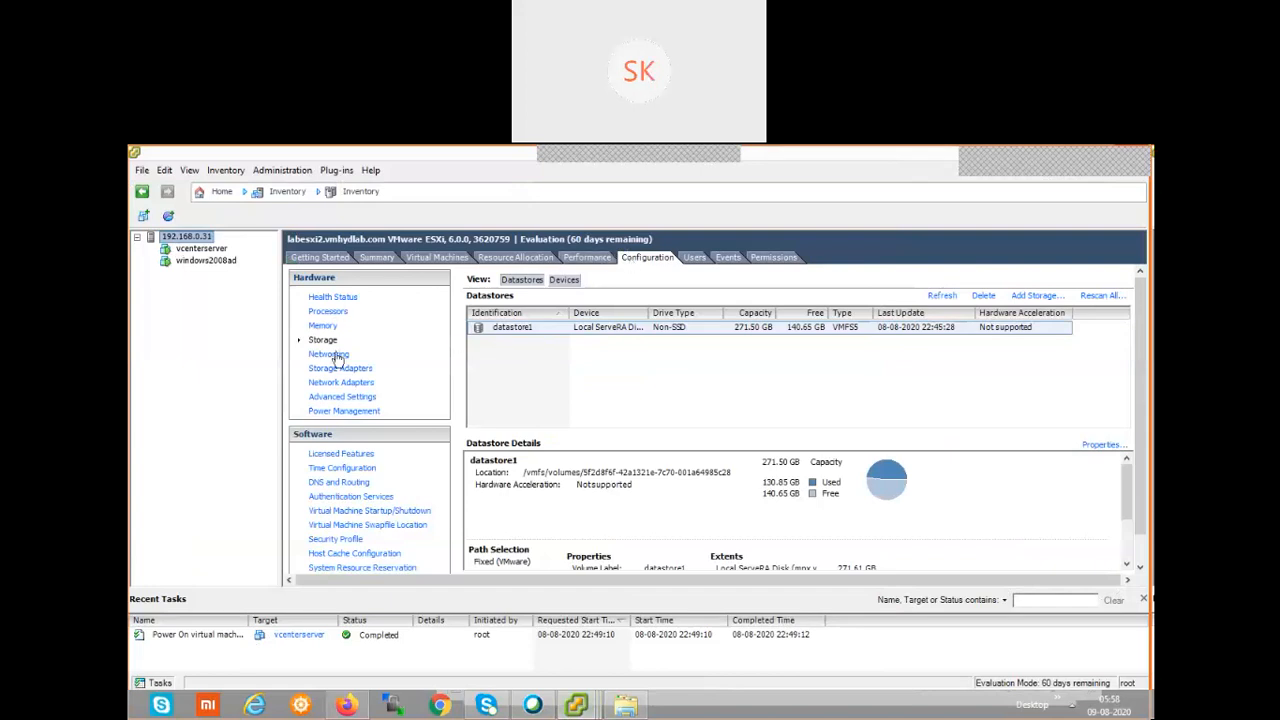
pyautogui.click(536, 327)
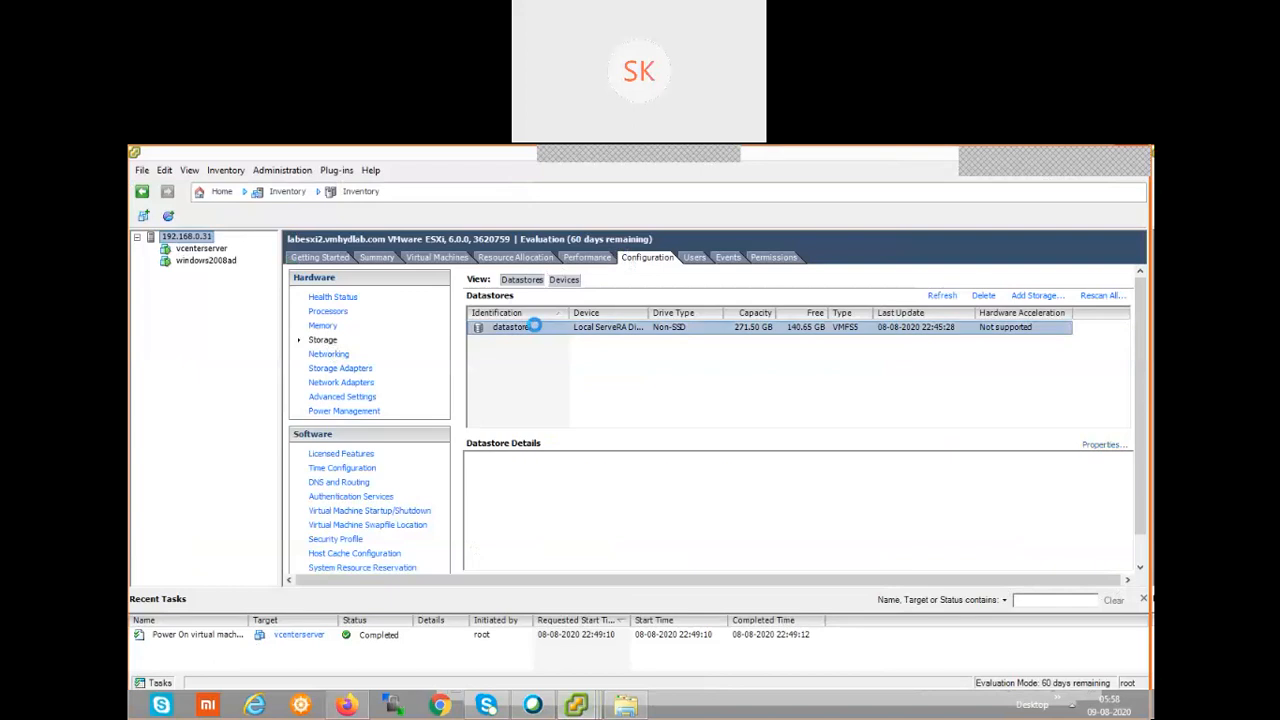
pyautogui.click(627, 337)
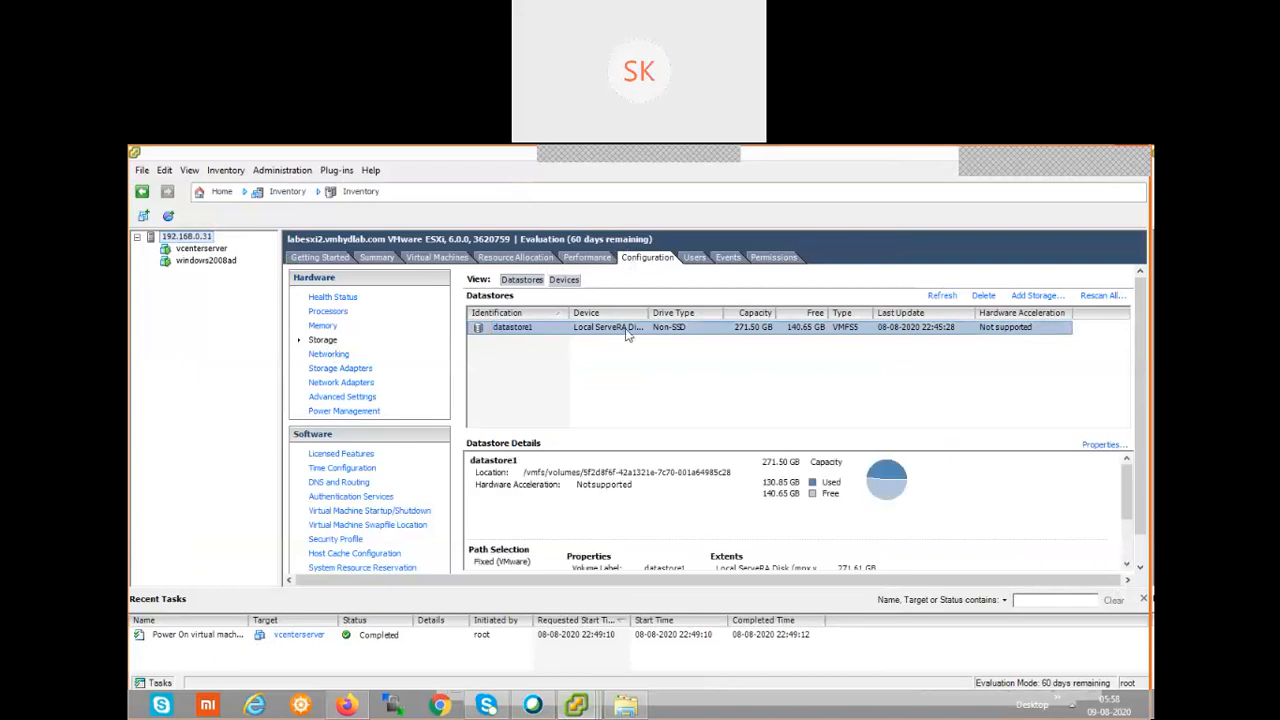
pyautogui.rightClick(627, 336)
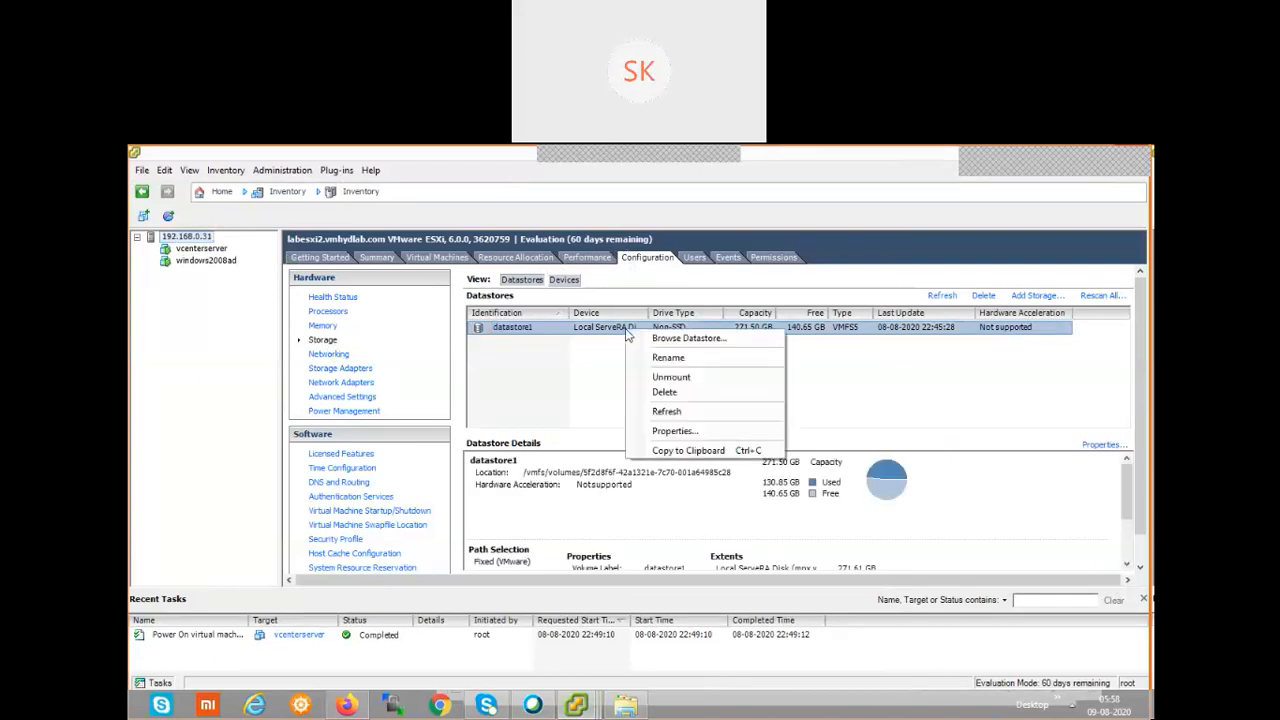
pyautogui.click(671, 340)
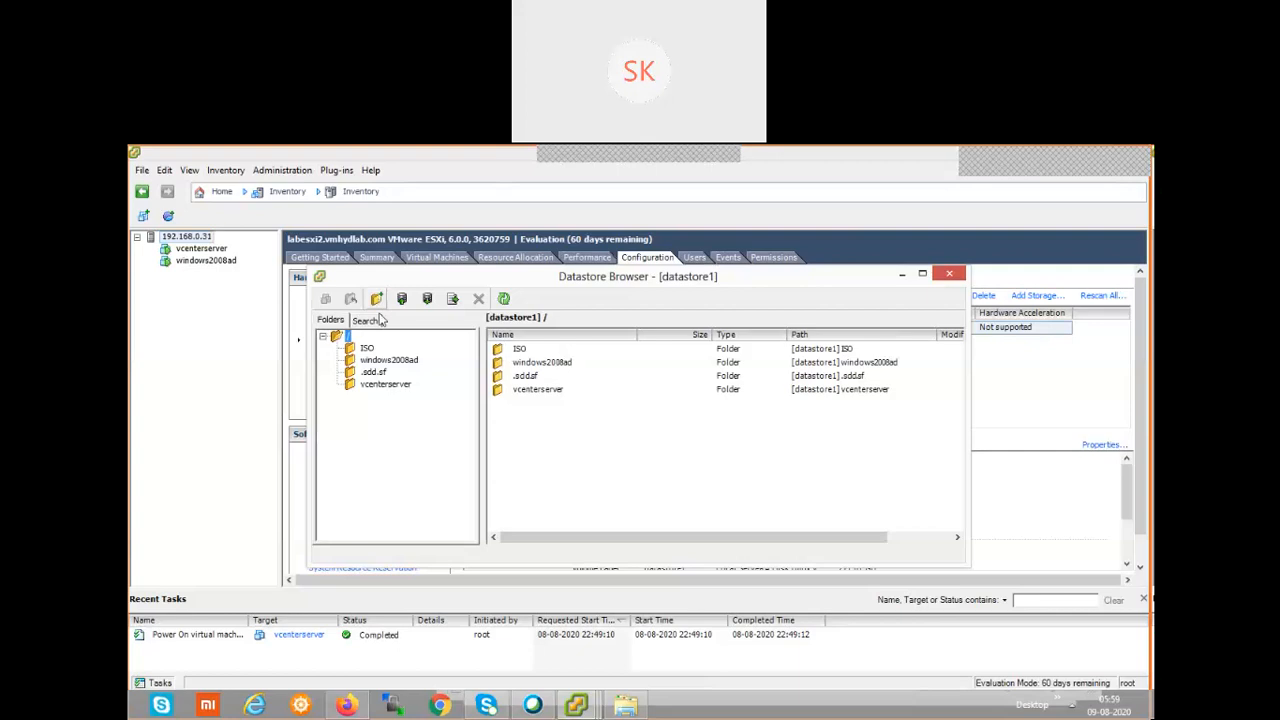
pyautogui.click(367, 349)
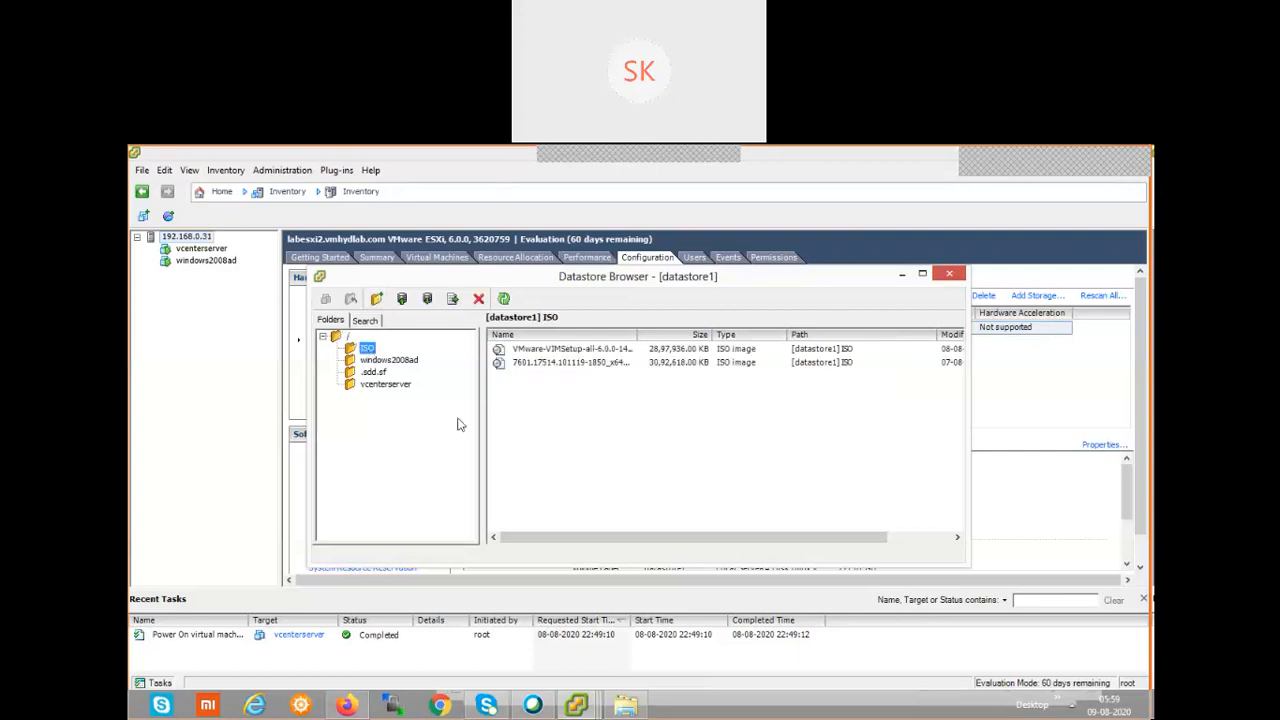
pyautogui.moveTo(636, 336); pyautogui.dragTo(824, 340)
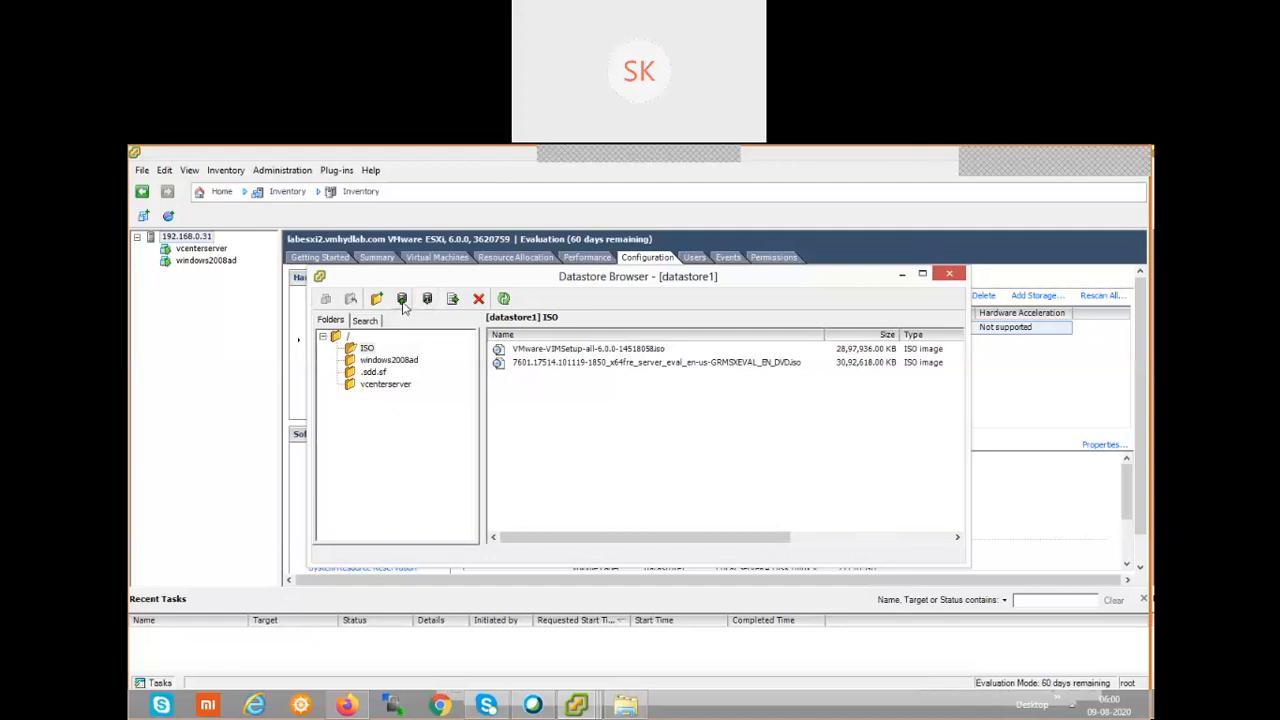
# View the file upload dialog for datastore1's ISO folder, leave it without uploading and close the datastore browser.
pyautogui.click(402, 299)
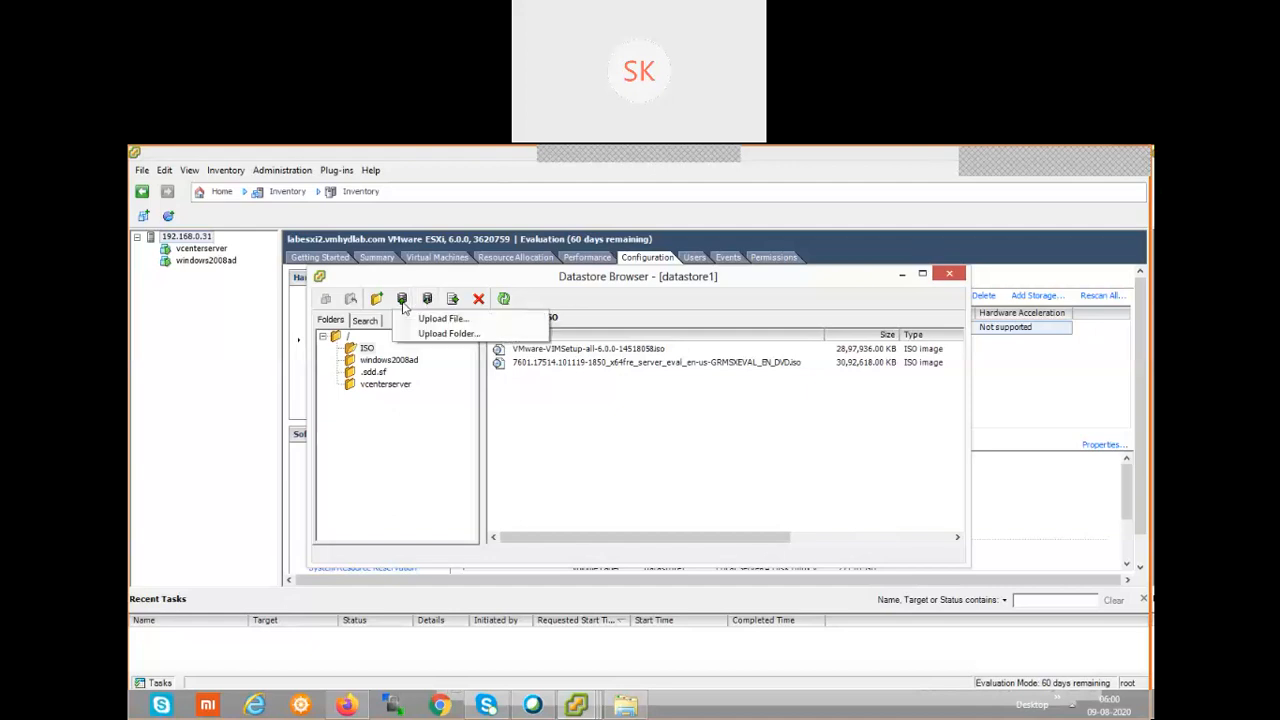
pyautogui.click(449, 320)
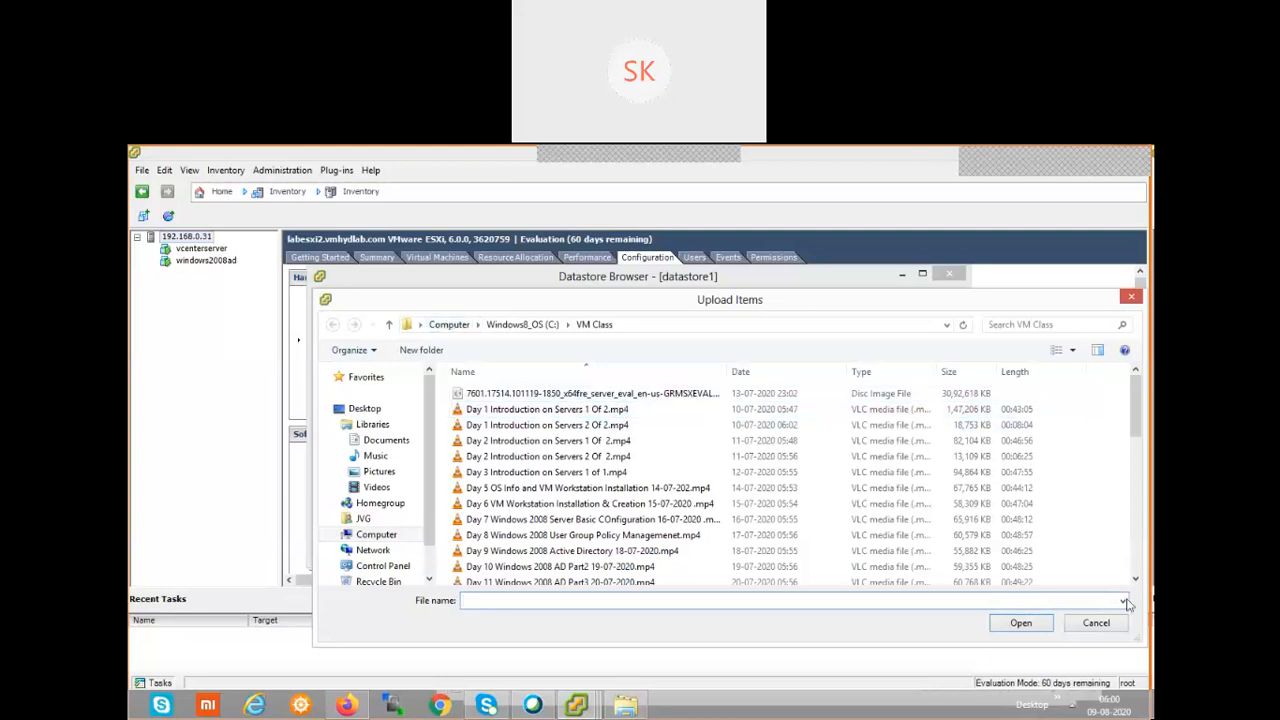
pyautogui.click(1113, 624)
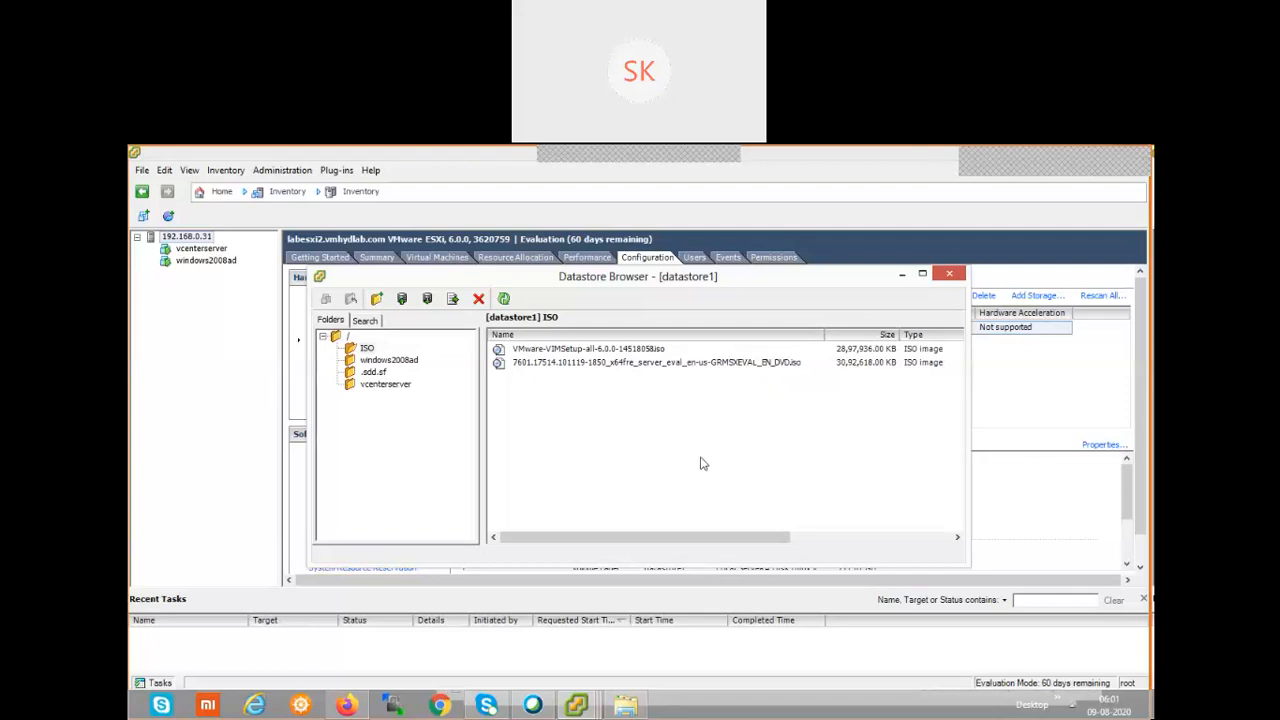
pyautogui.click(949, 274)
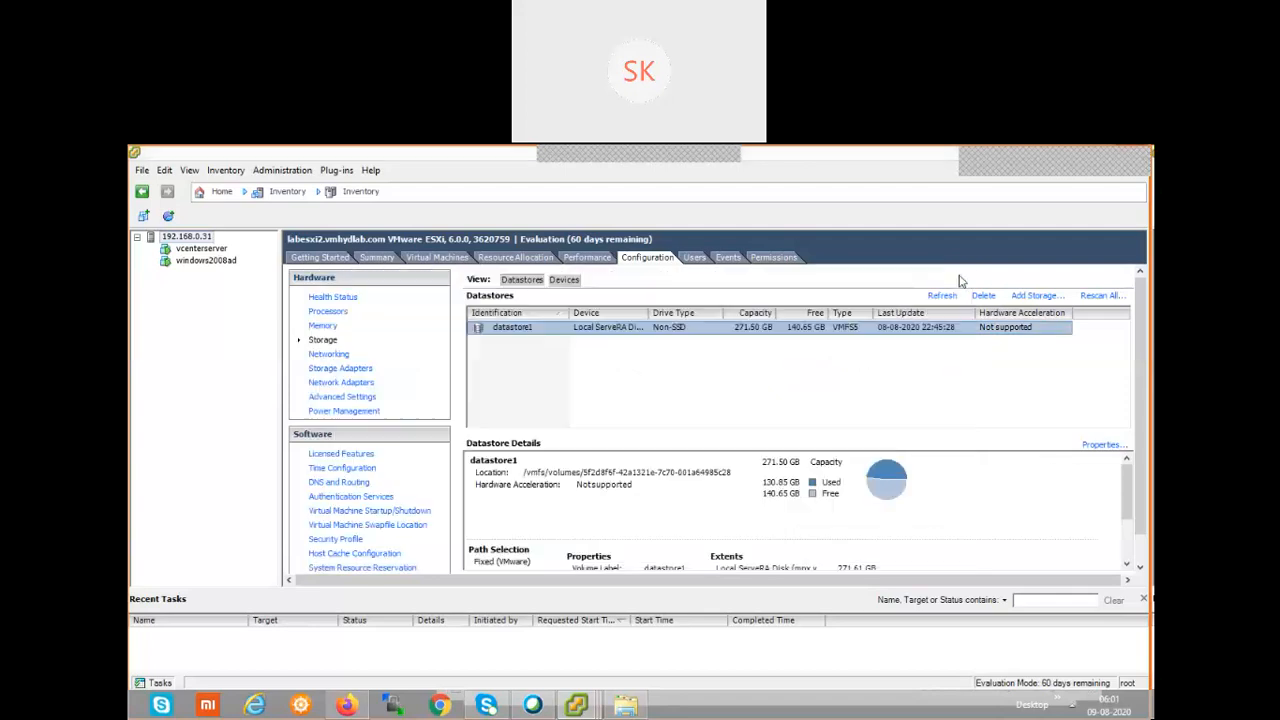
# Edit the vcenterserver virtual machine's settings and set CD/DVD drive 1's device type to Datastore ISO File.
pyautogui.click(216, 251)
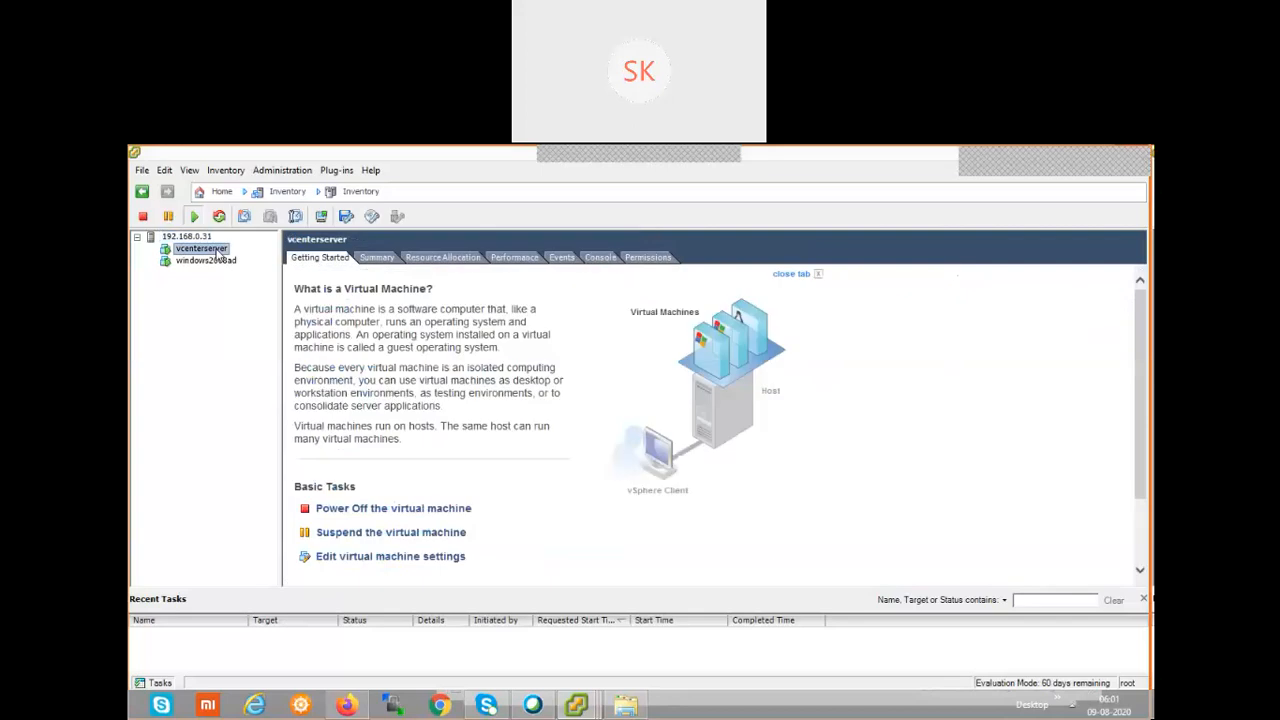
pyautogui.rightClick(218, 254)
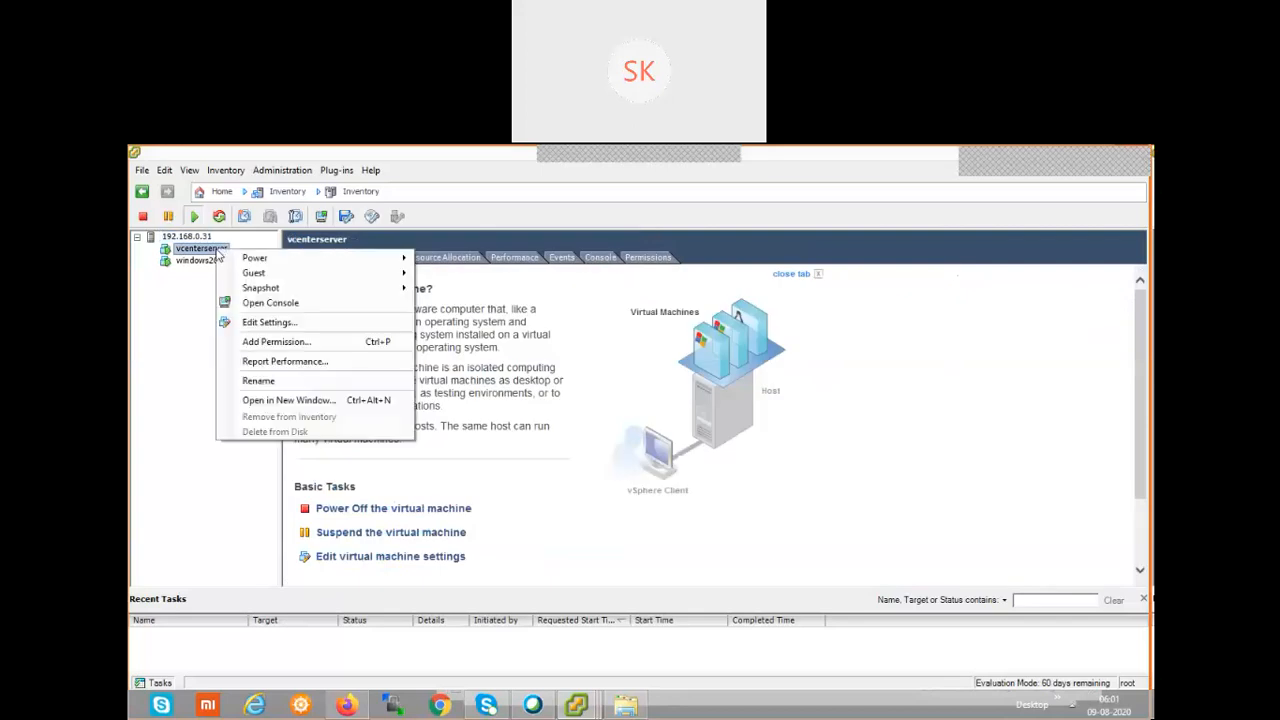
pyautogui.click(262, 324)
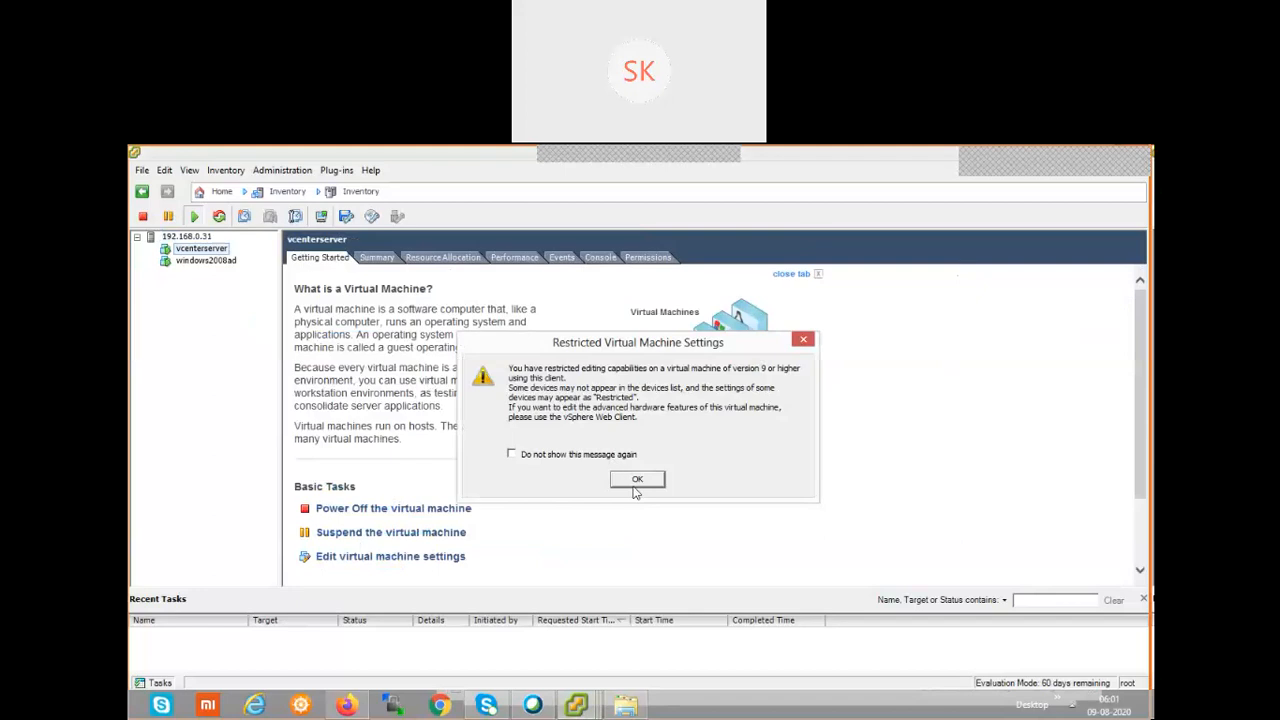
pyautogui.click(637, 479)
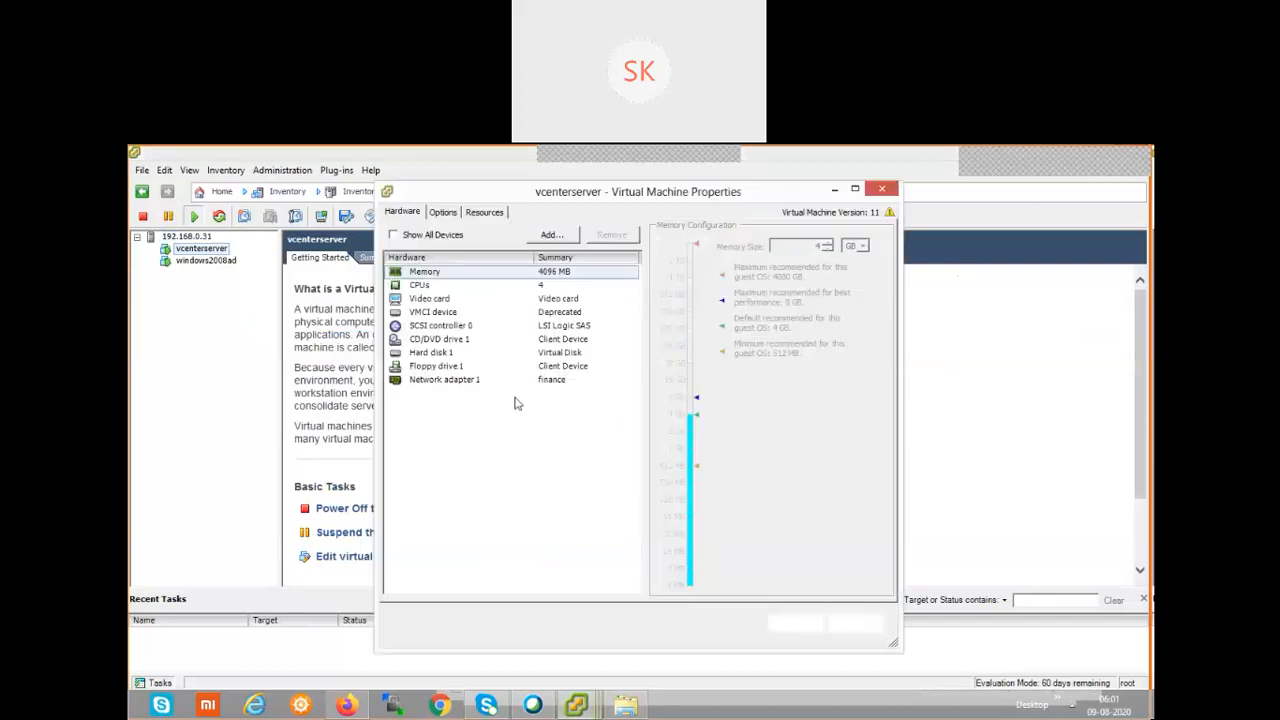
pyautogui.click(446, 340)
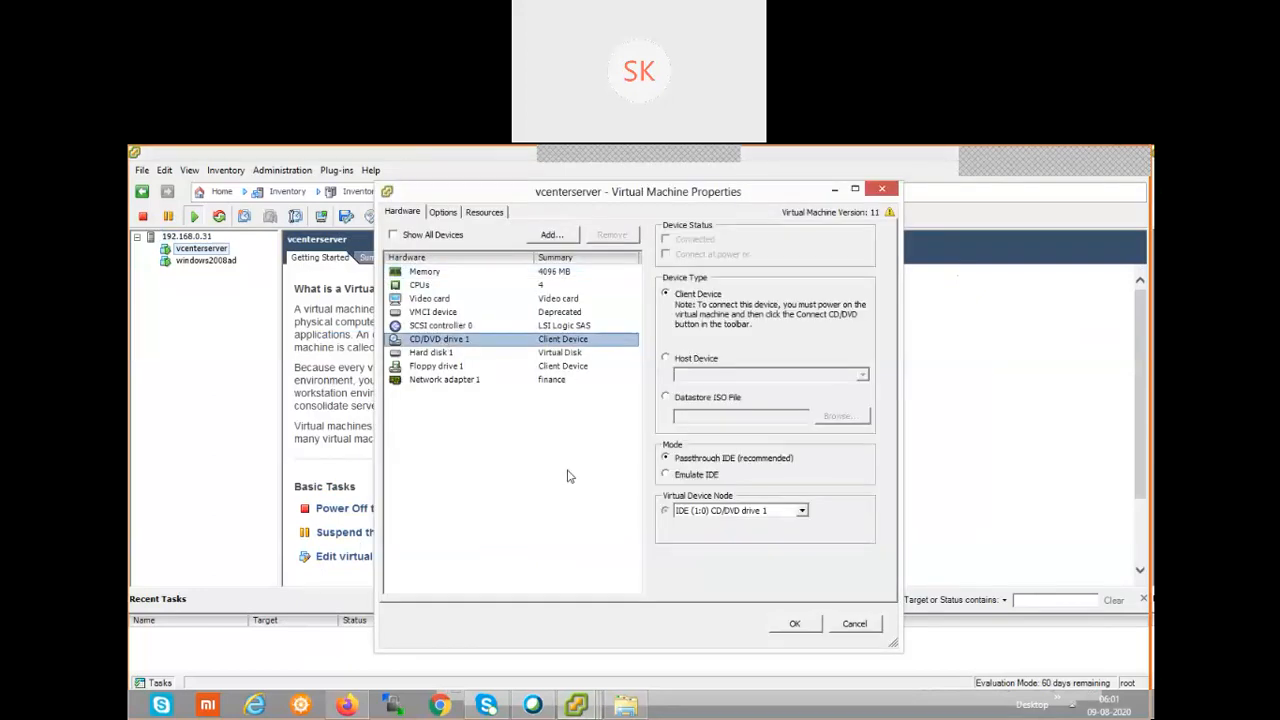
pyautogui.click(701, 401)
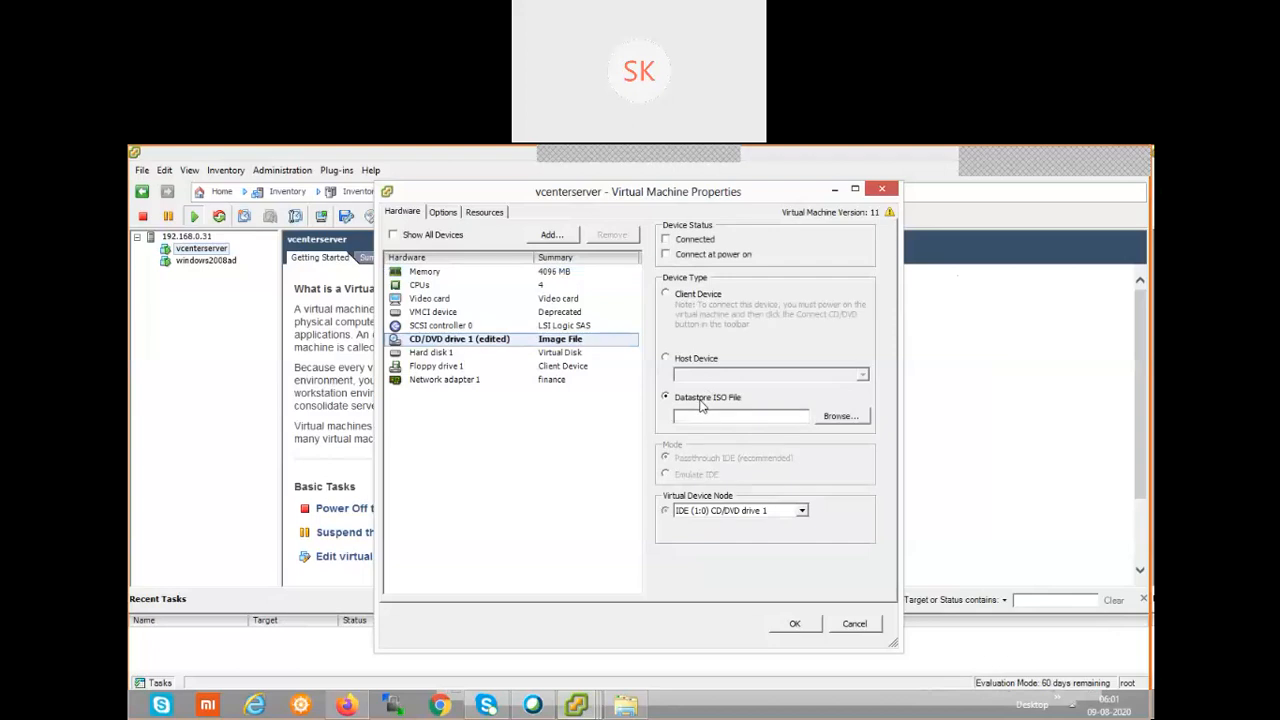
# Assign 7601.17514.101119-1850_x64fre_server_eval_en-us-GRMSXEVAL_EN_DVD.iso from datastore1's ISO folder to CD/DVD drive 1 and enable Connect at power on.
pyautogui.click(838, 420)
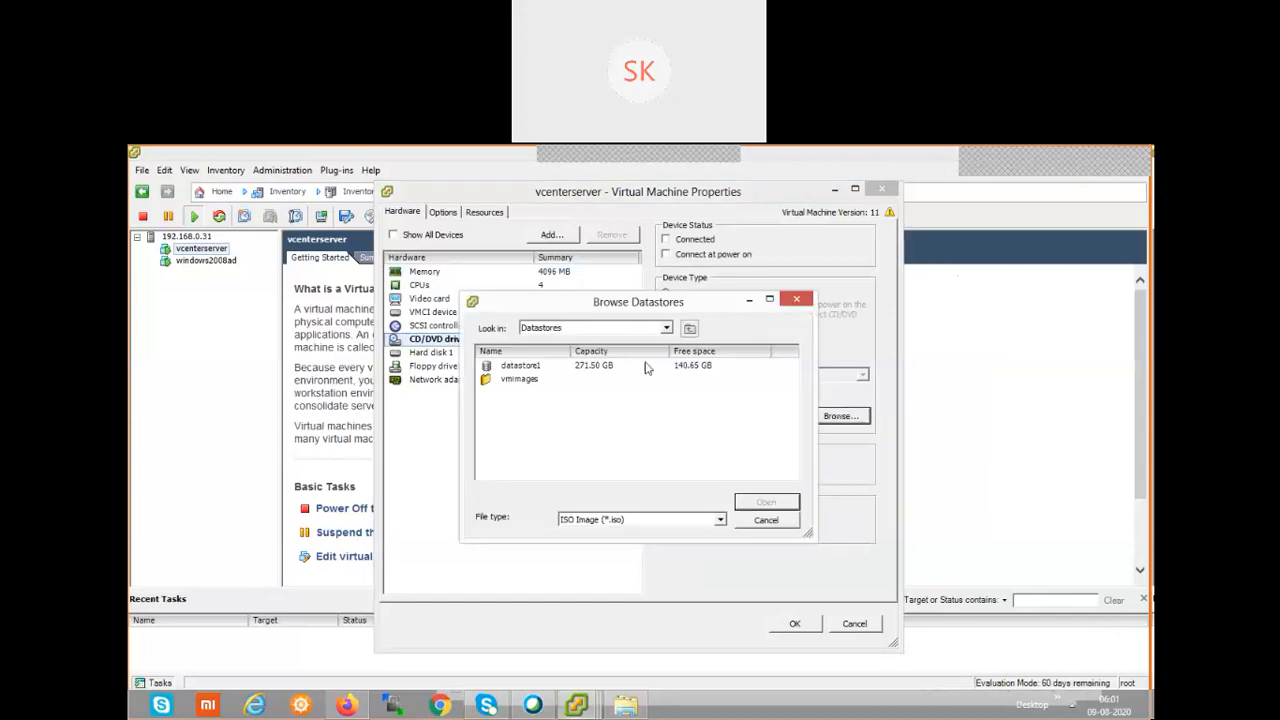
pyautogui.click(524, 368)
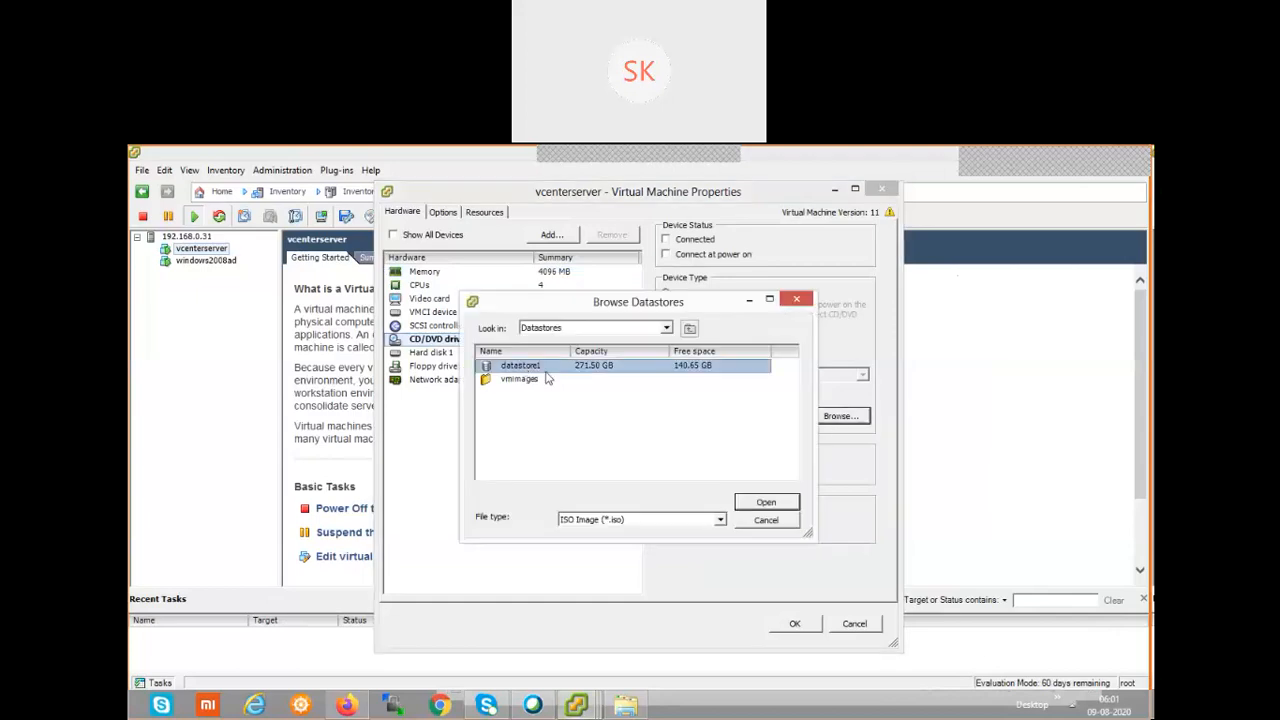
pyautogui.doubleClick(527, 370)
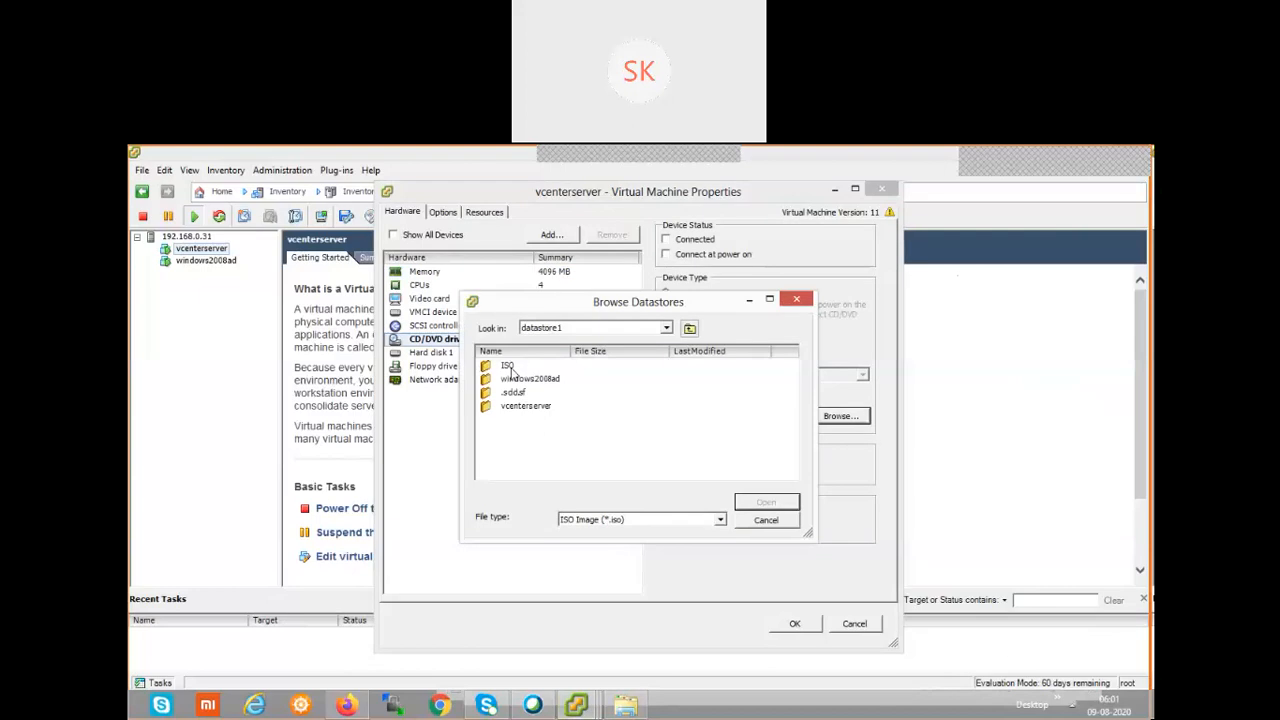
pyautogui.doubleClick(507, 367)
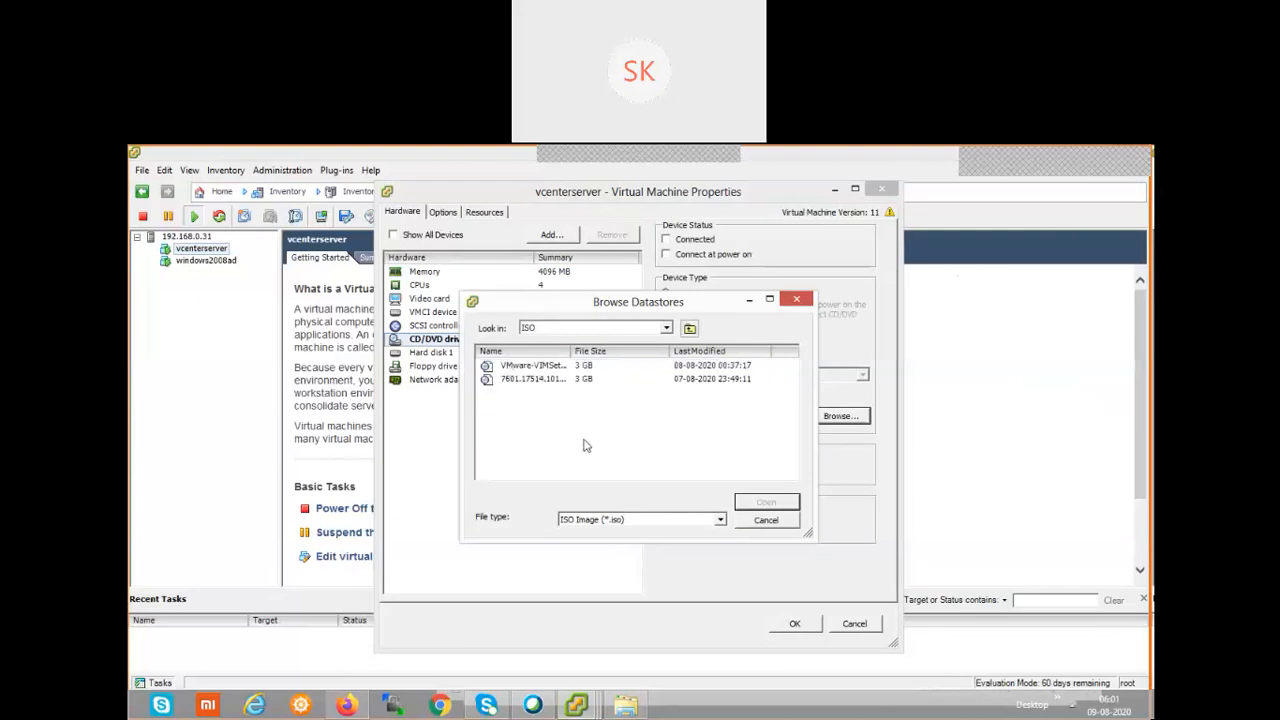
pyautogui.moveTo(573, 351); pyautogui.dragTo(718, 352)
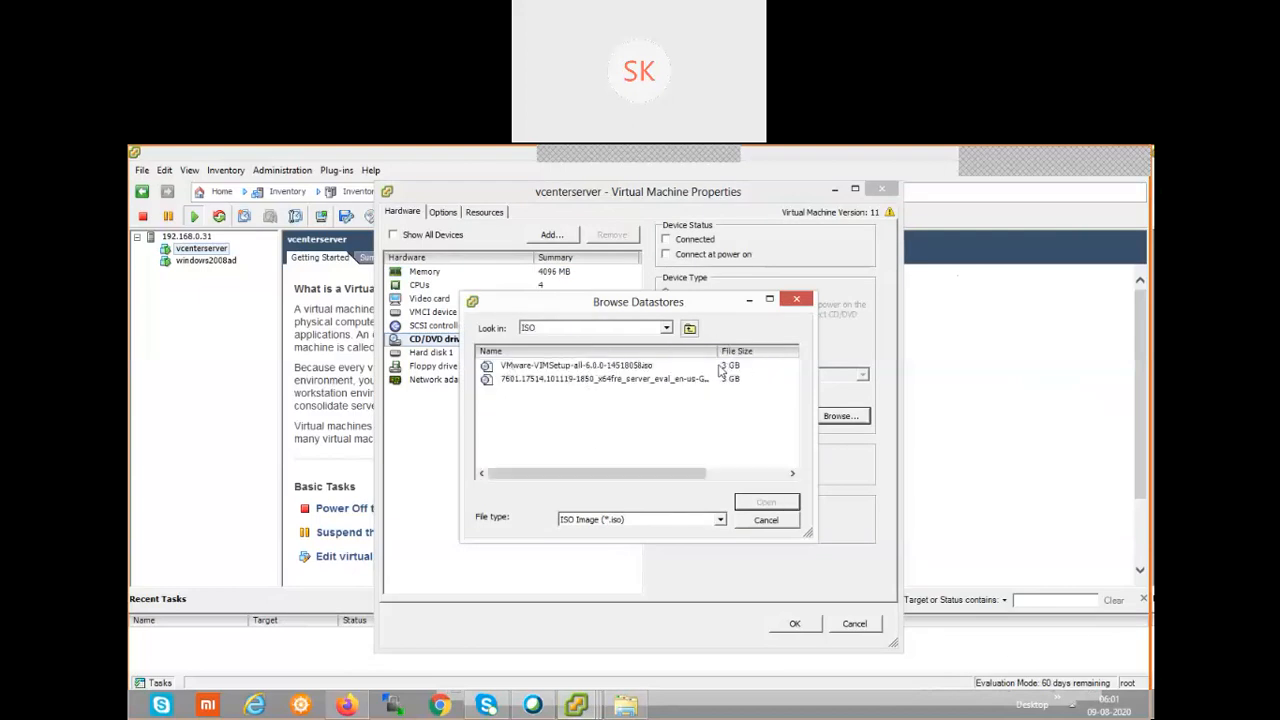
pyautogui.click(650, 380)
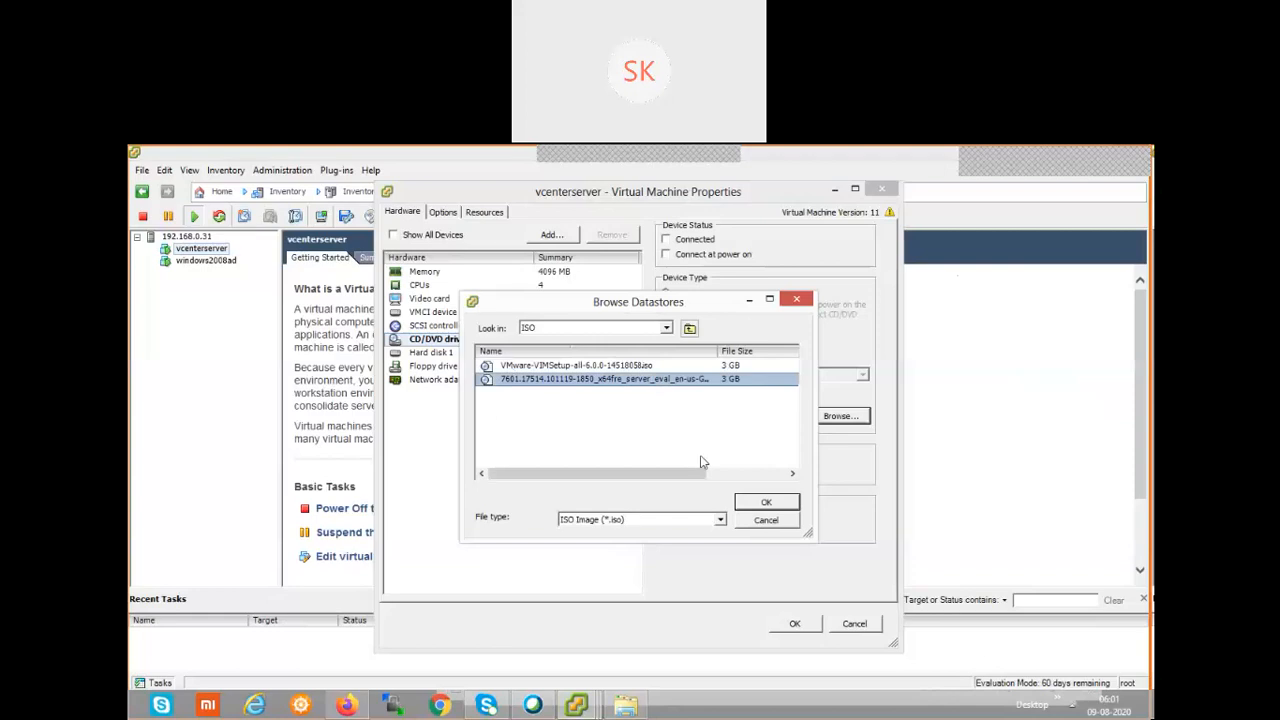
pyautogui.click(776, 505)
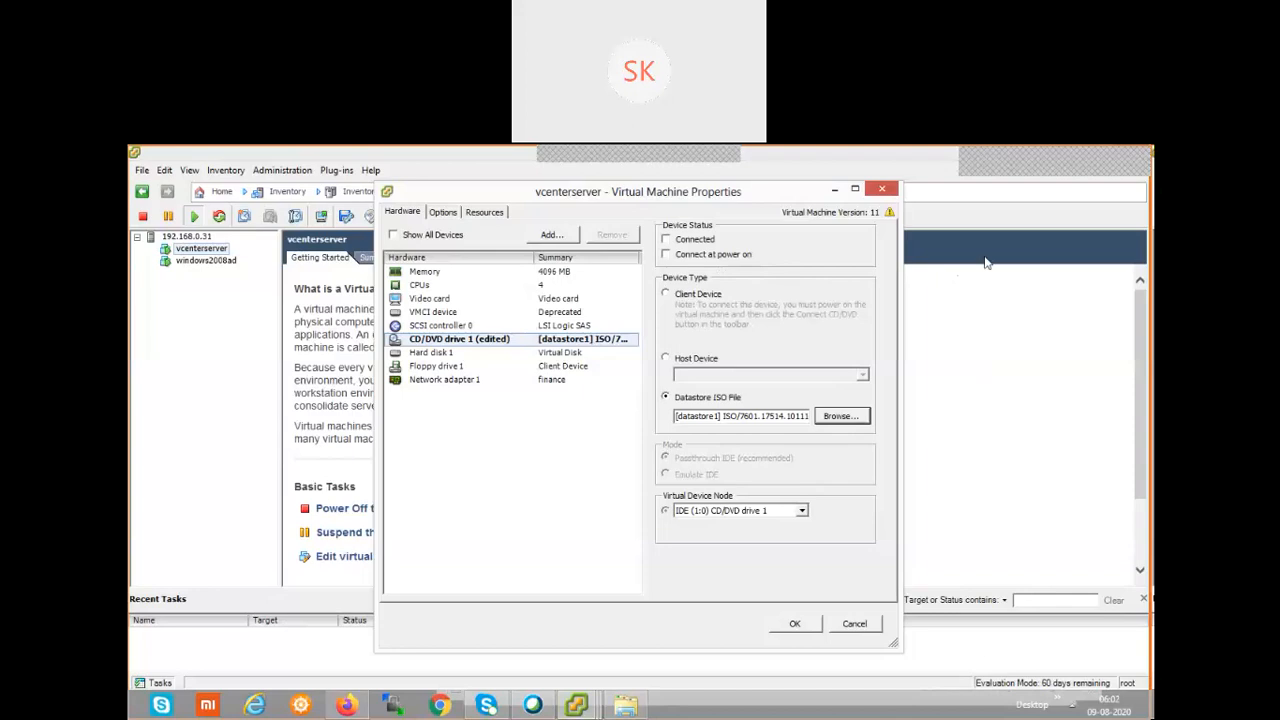
pyautogui.click(680, 255)
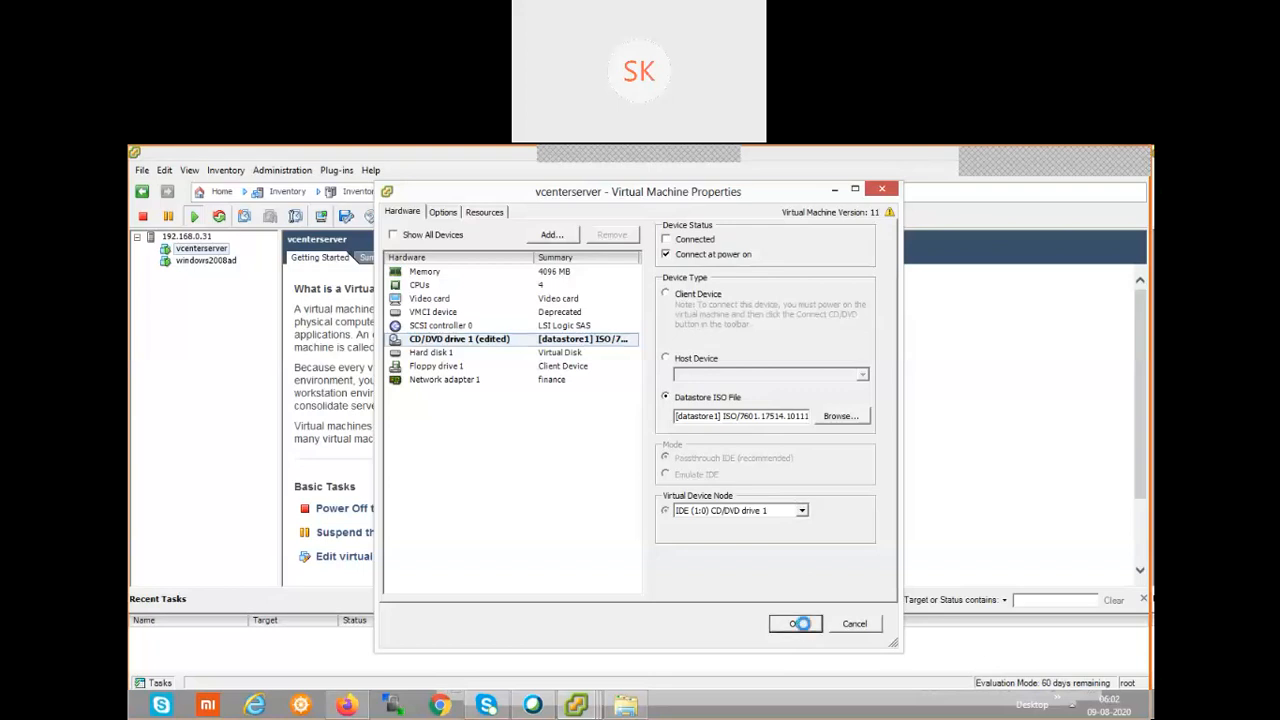
# Save the vcenterserver virtual machine's CD/DVD drive changes and open its console in a separate window.
pyautogui.click(797, 624)
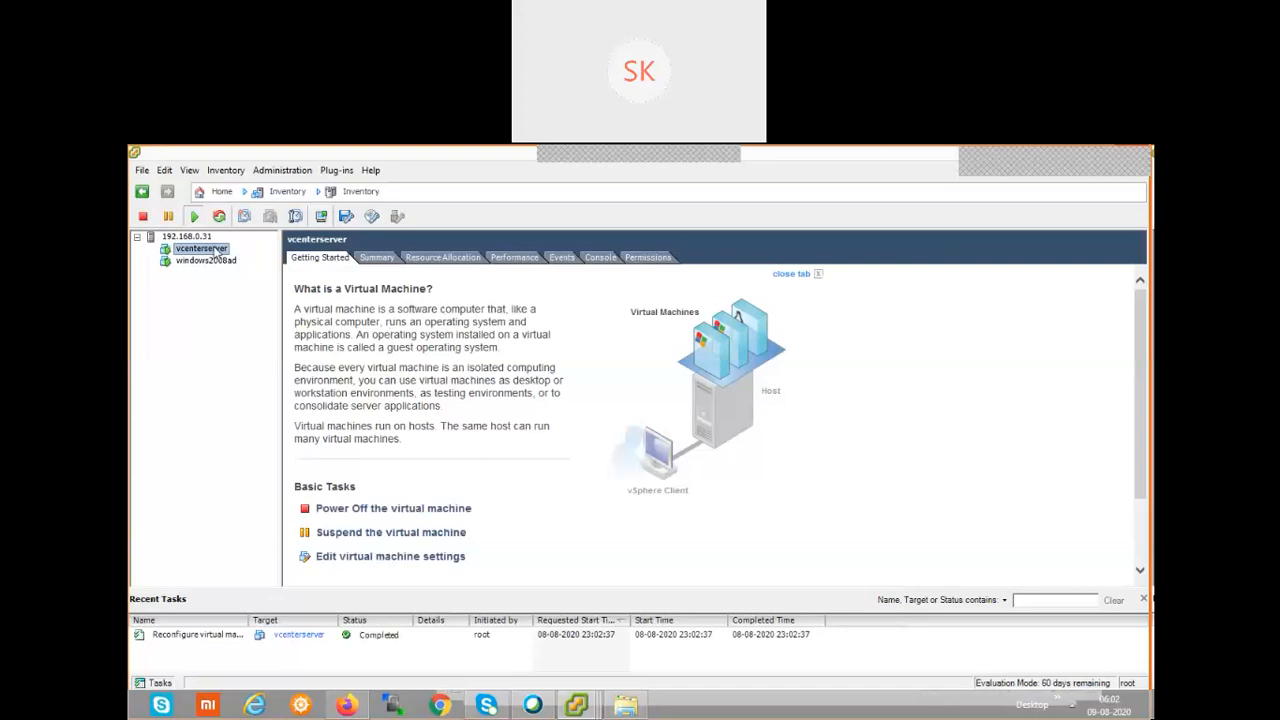
pyautogui.rightClick(218, 252)
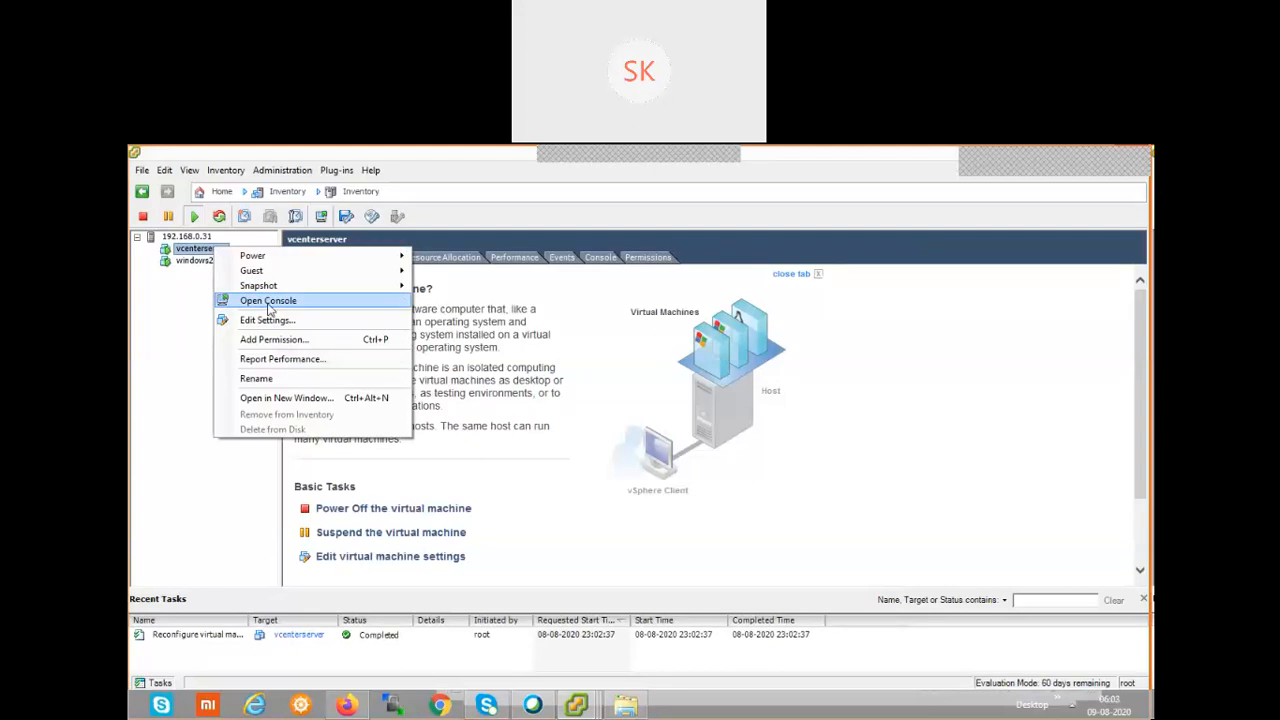
pyautogui.click(268, 302)
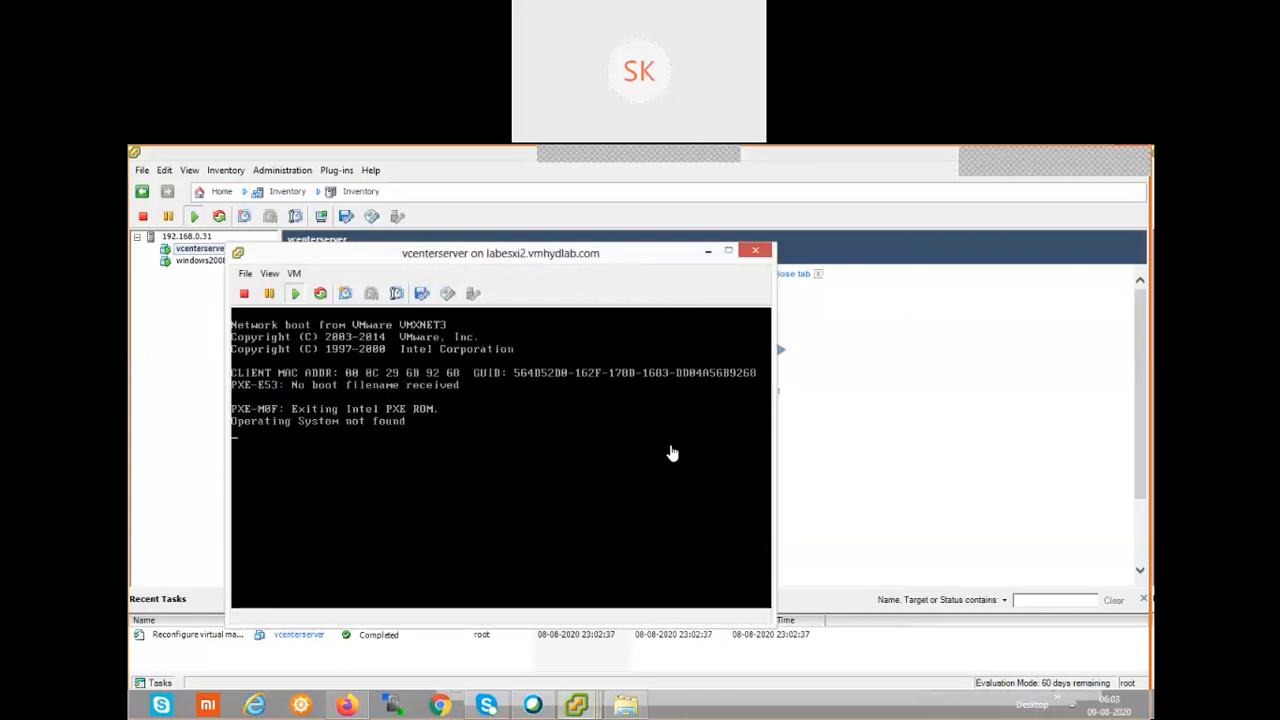
pyautogui.moveTo(634, 262); pyautogui.dragTo(663, 239)
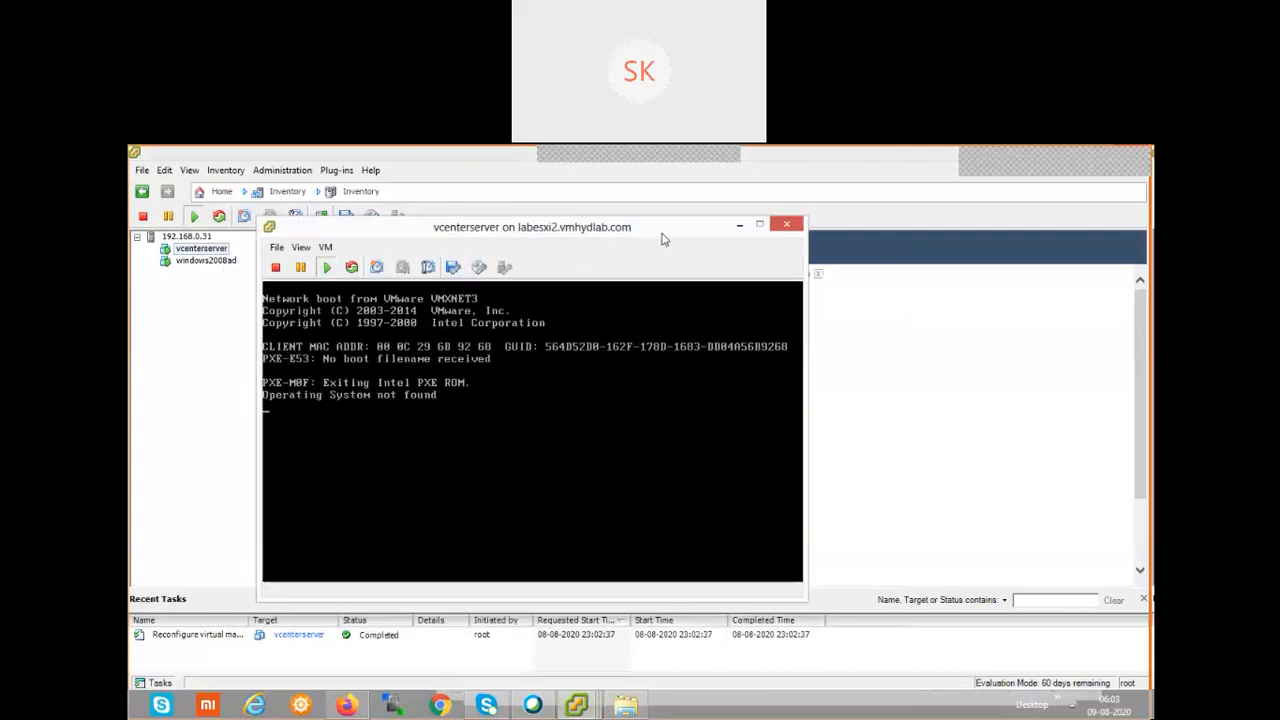
# Reset the vcenterserver virtual machine from its console and reposition the console window to show the guest screen.
pyautogui.click(352, 268)
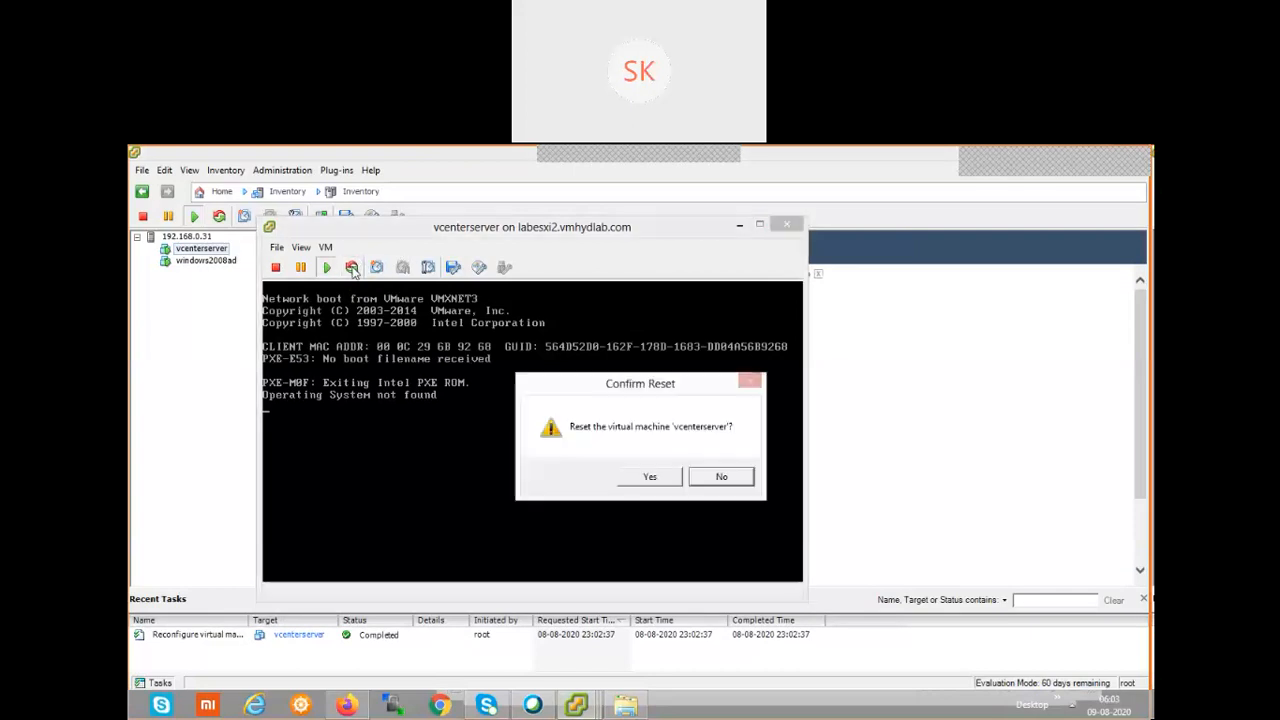
pyautogui.click(651, 480)
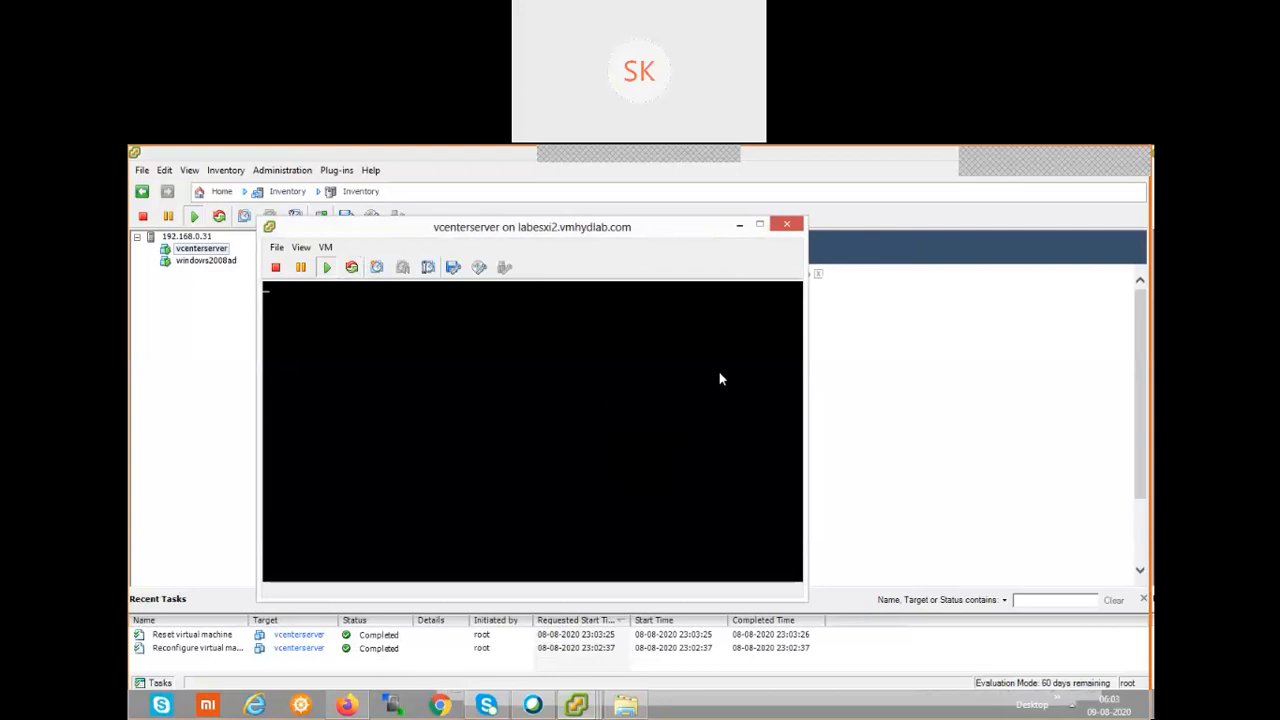
pyautogui.moveTo(760, 235)
pyautogui.mouseDown()
pyautogui.moveTo(766, 178)
pyautogui.moveTo(826, 166)
pyautogui.mouseUp()
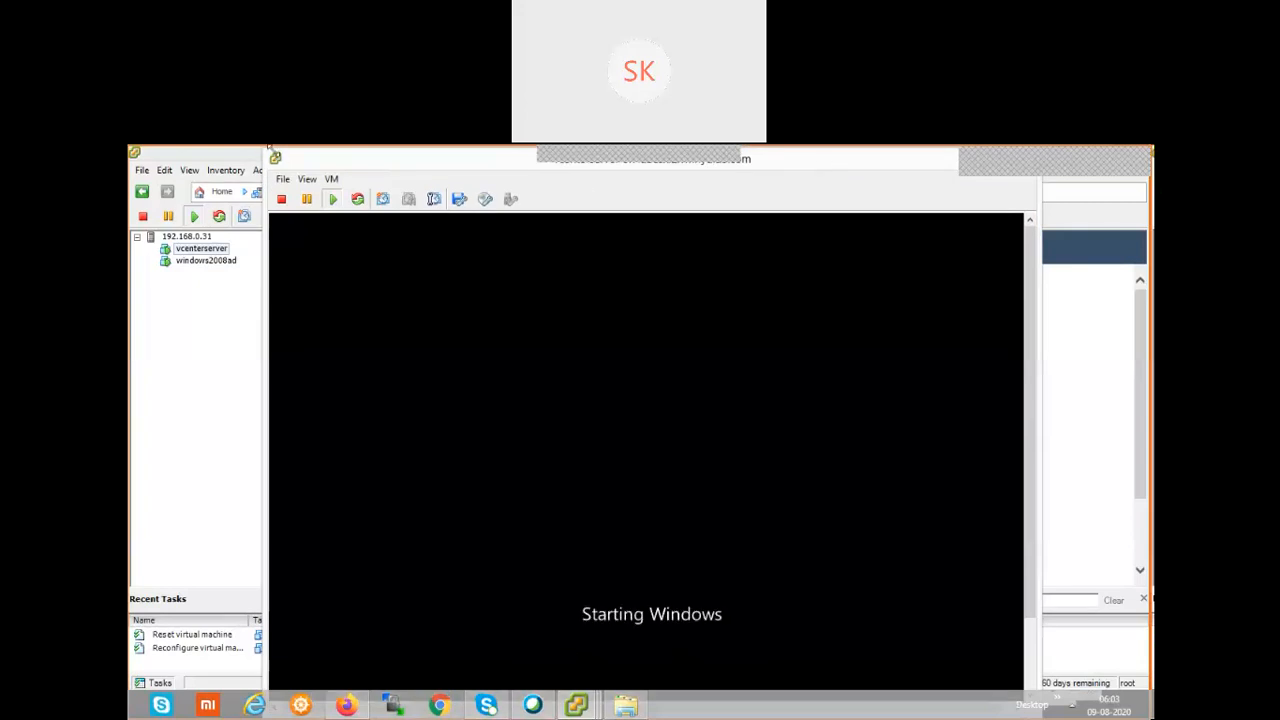
pyautogui.moveTo(266, 151); pyautogui.dragTo(289, 215)
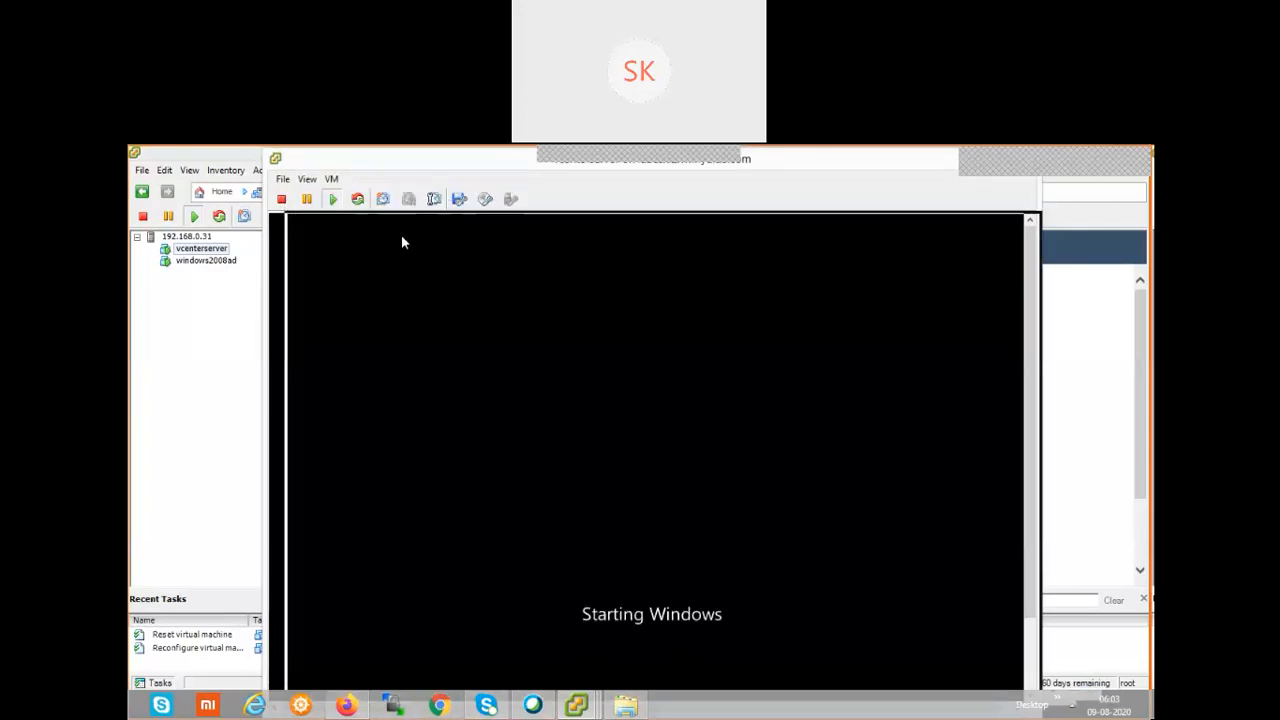
pyautogui.moveTo(401, 231); pyautogui.dragTo(372, 183)
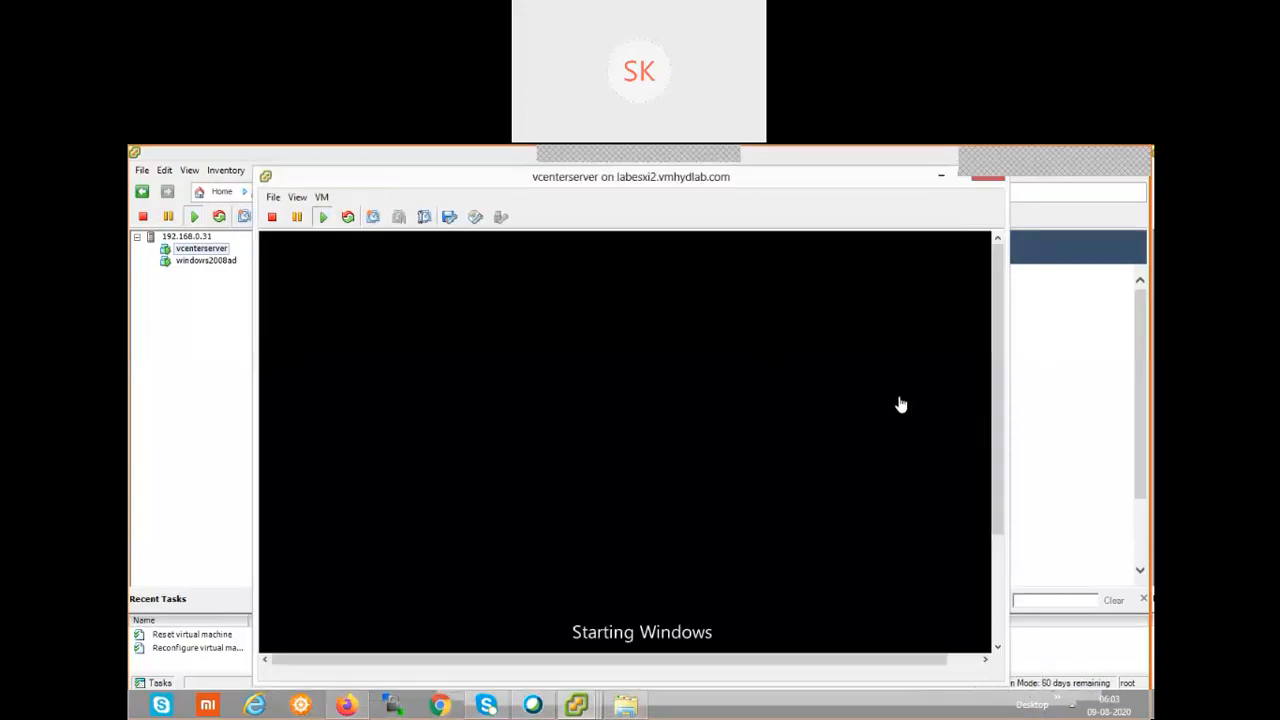
pyautogui.click(925, 476)
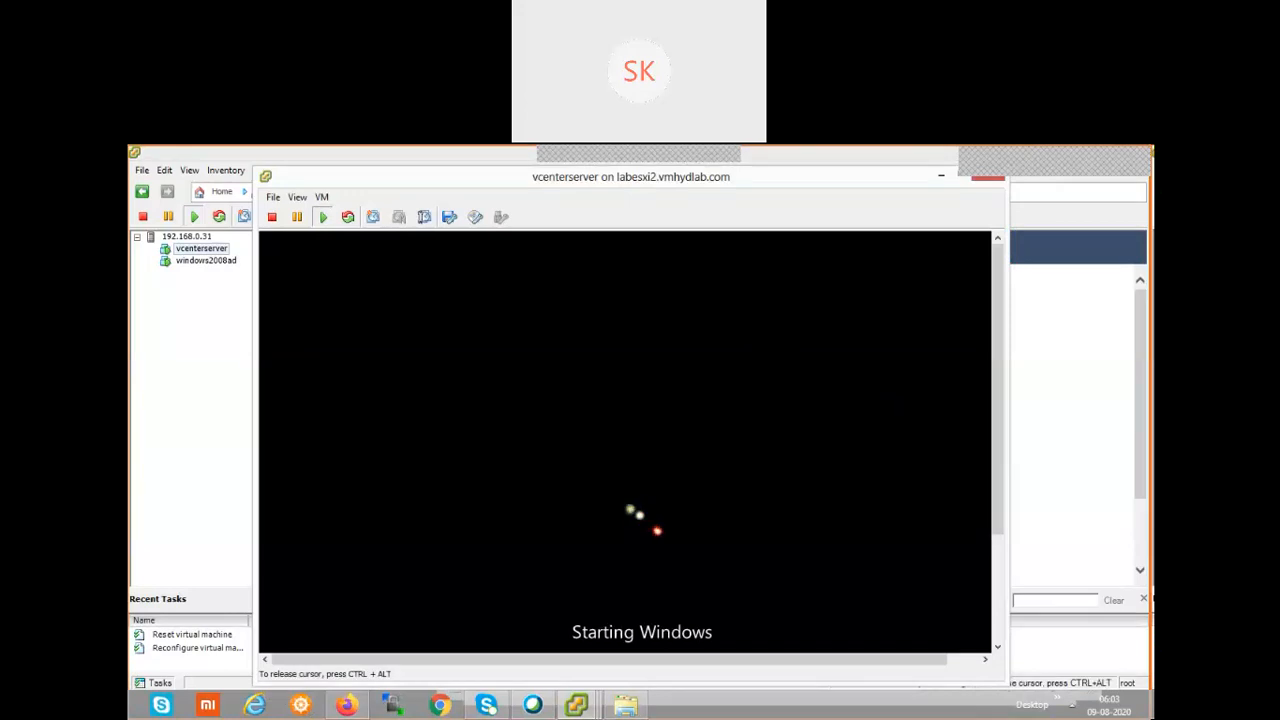
pyautogui.hotkey('ctrl', 'alt')
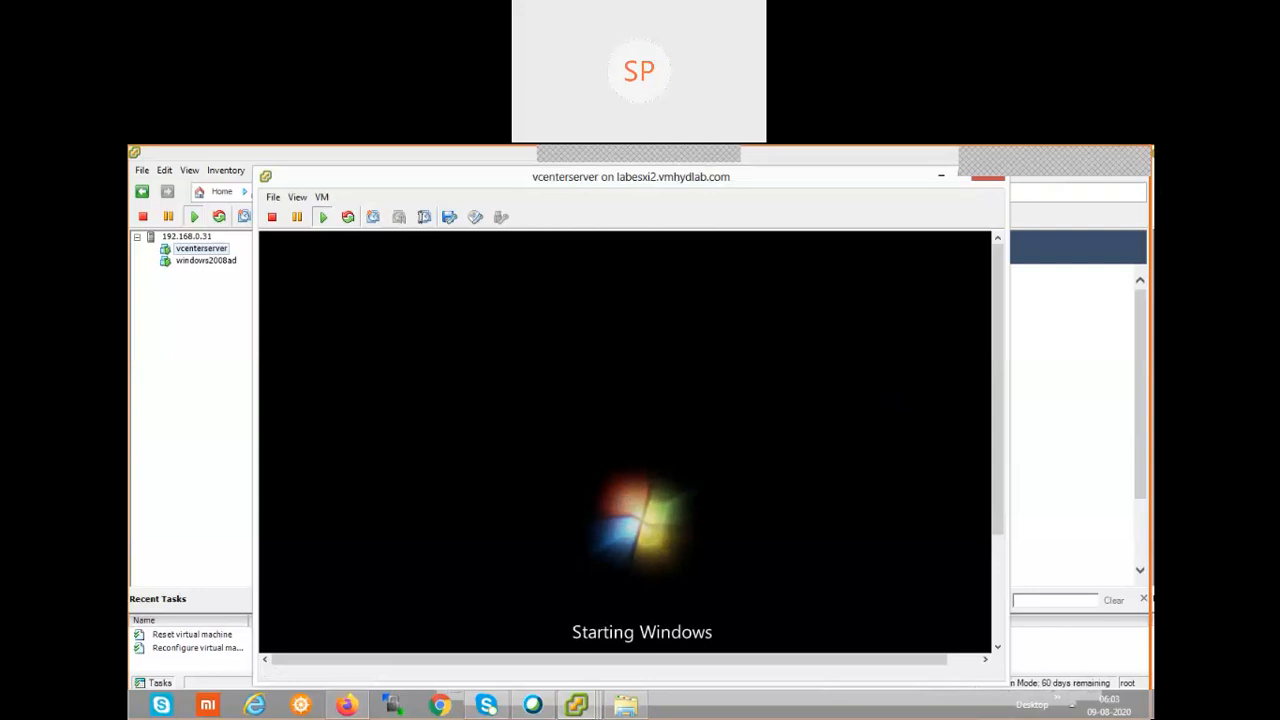
pyautogui.click(985, 519)
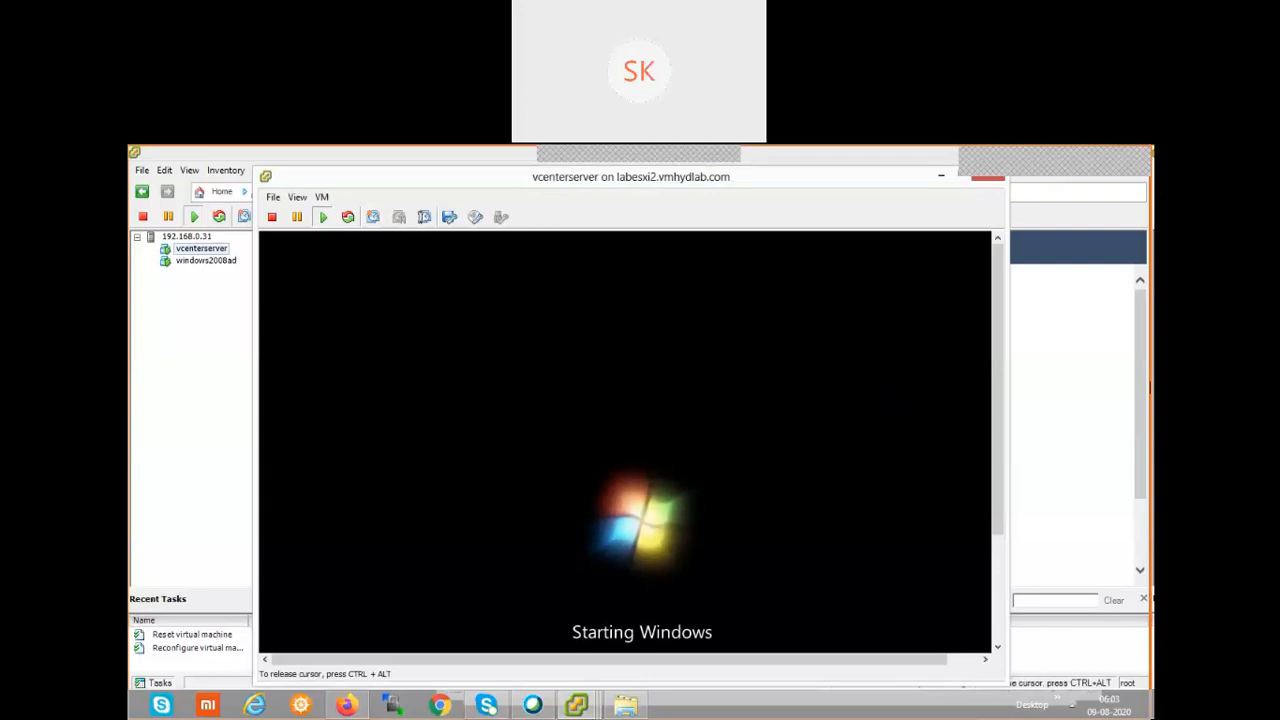
pyautogui.hotkey('ctrl', 'alt')
pyautogui.click(986, 518)
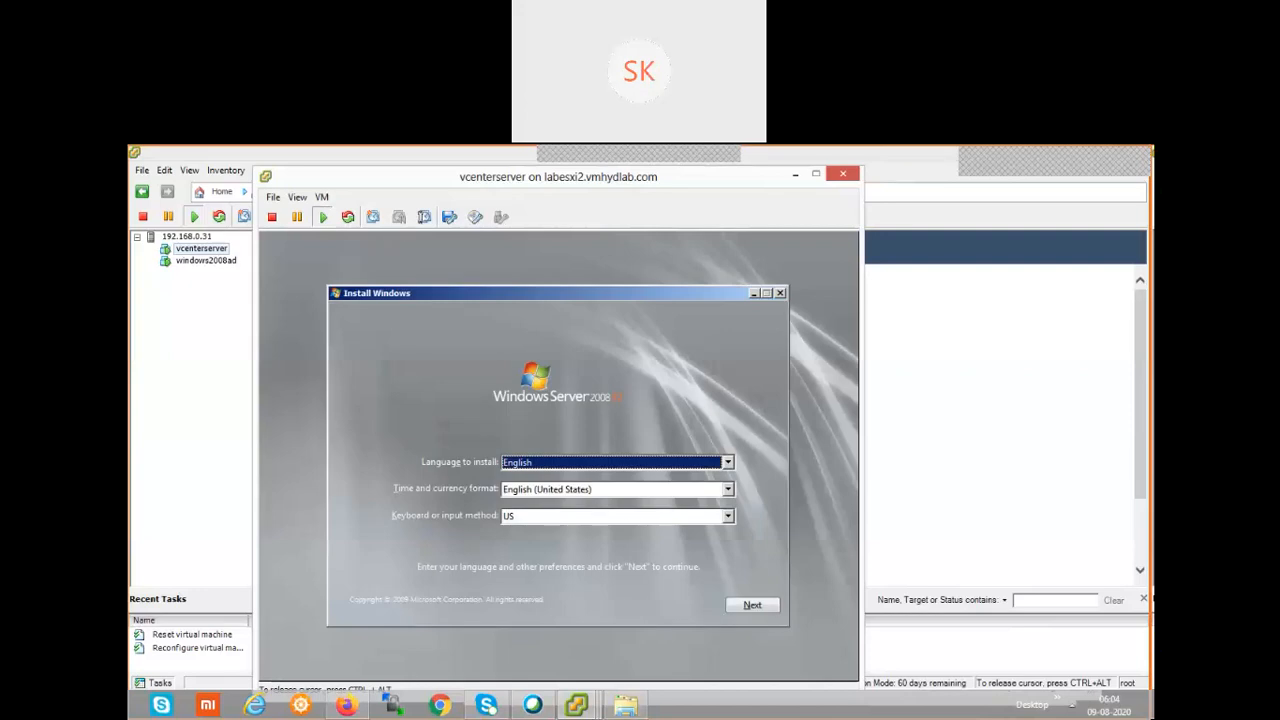
# Start Windows setup with the default English and US keyboard preferences and choose Windows Server 2008 R2 Standard (Full Installation).
pyautogui.click(750, 606)
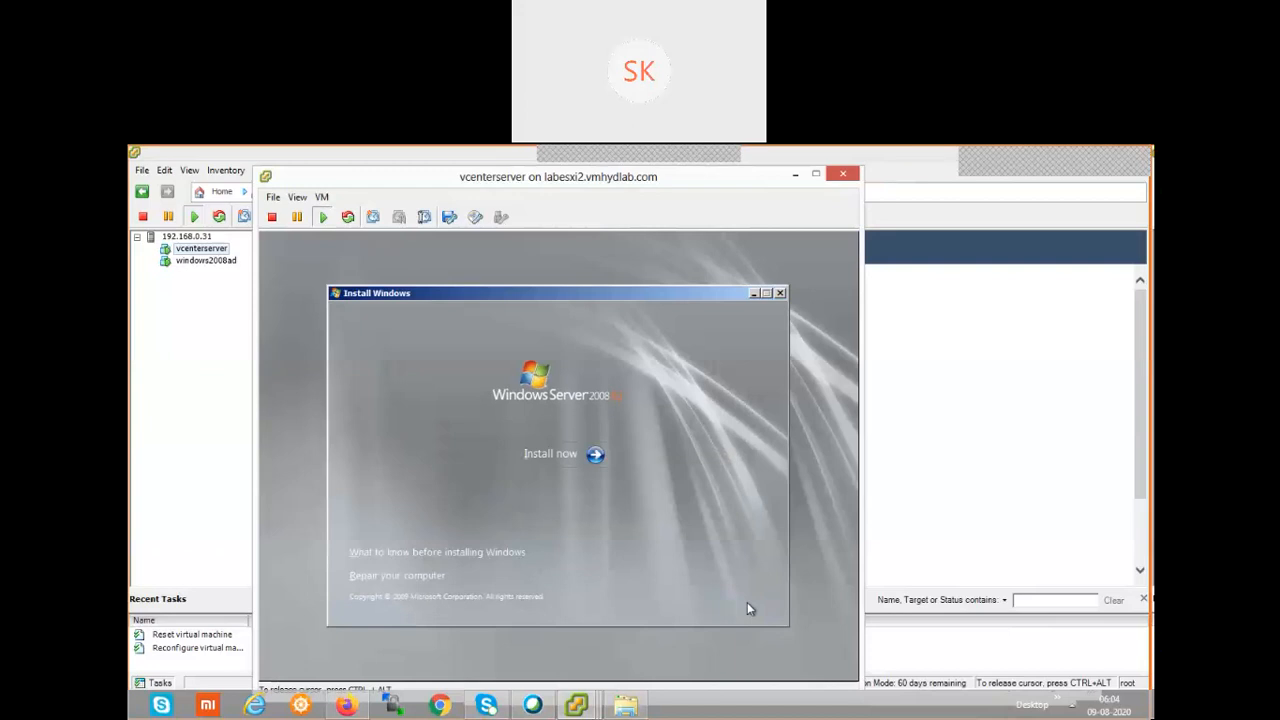
pyautogui.click(556, 460)
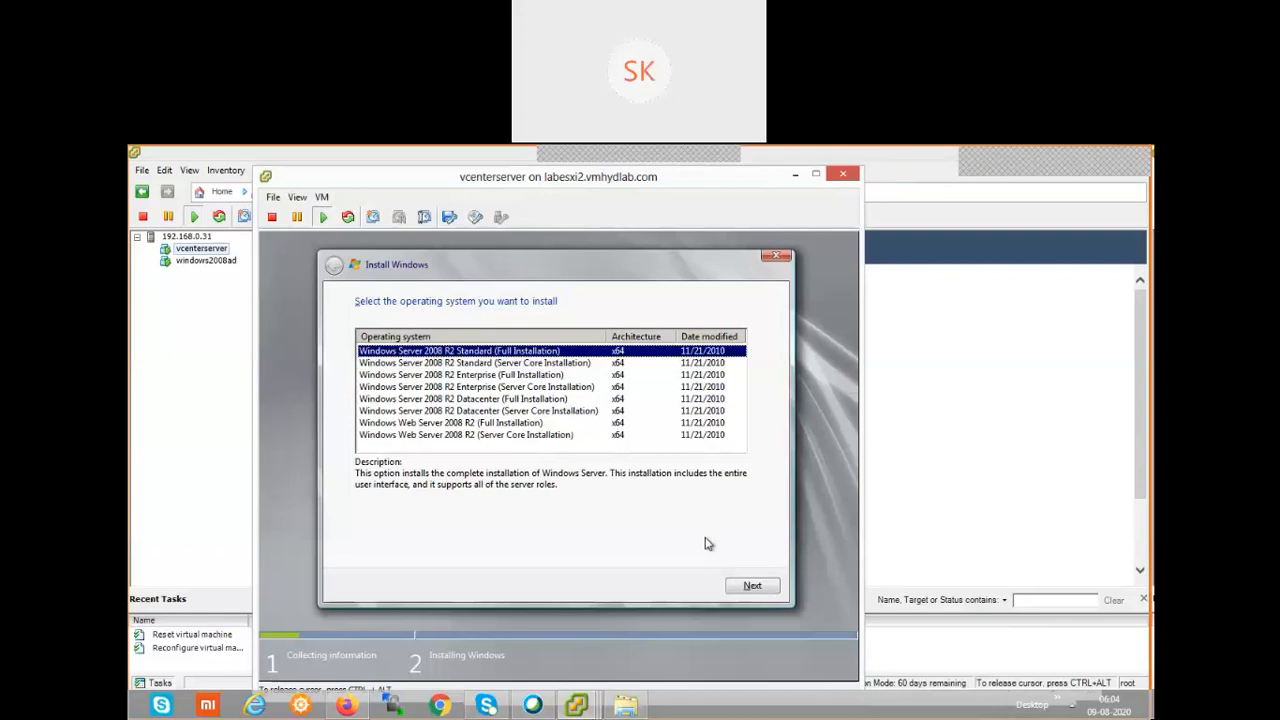
pyautogui.click(763, 592)
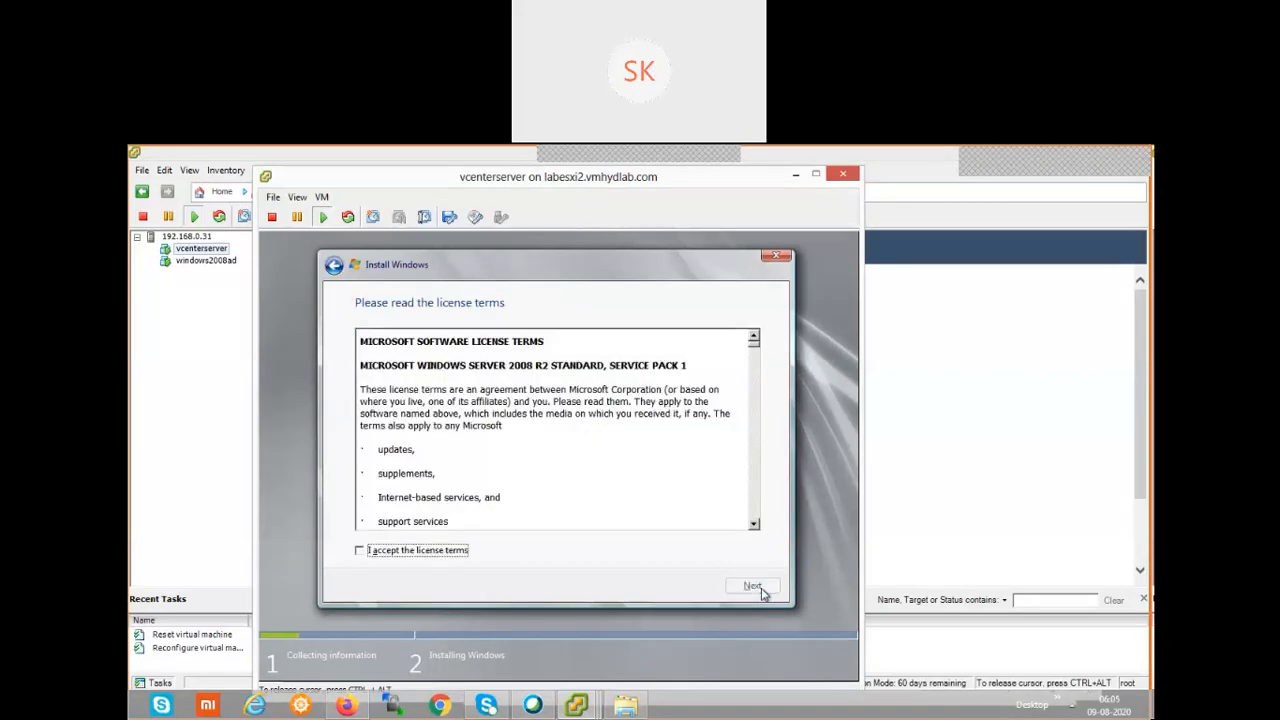
# Accept the license terms and start a Custom (advanced) installation on Disk 0 Unallocated Space, dismissing the Webex meeting notice.
pyautogui.click(434, 553)
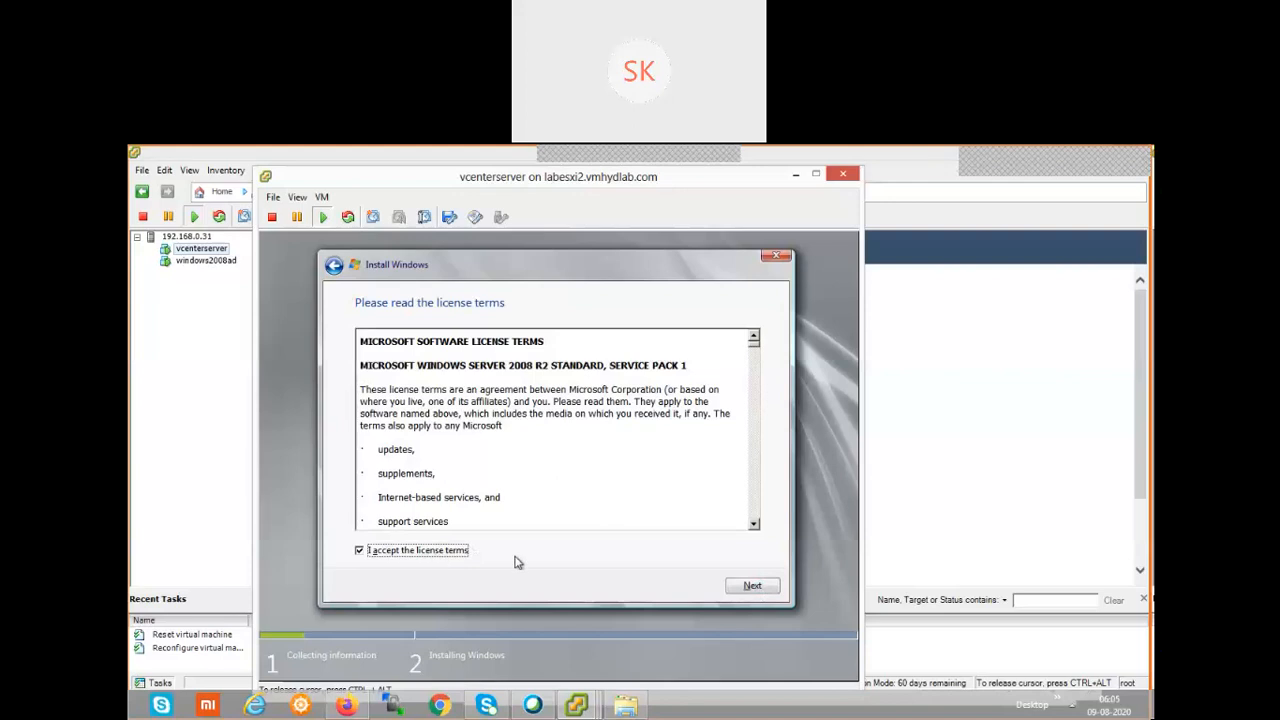
pyautogui.click(752, 586)
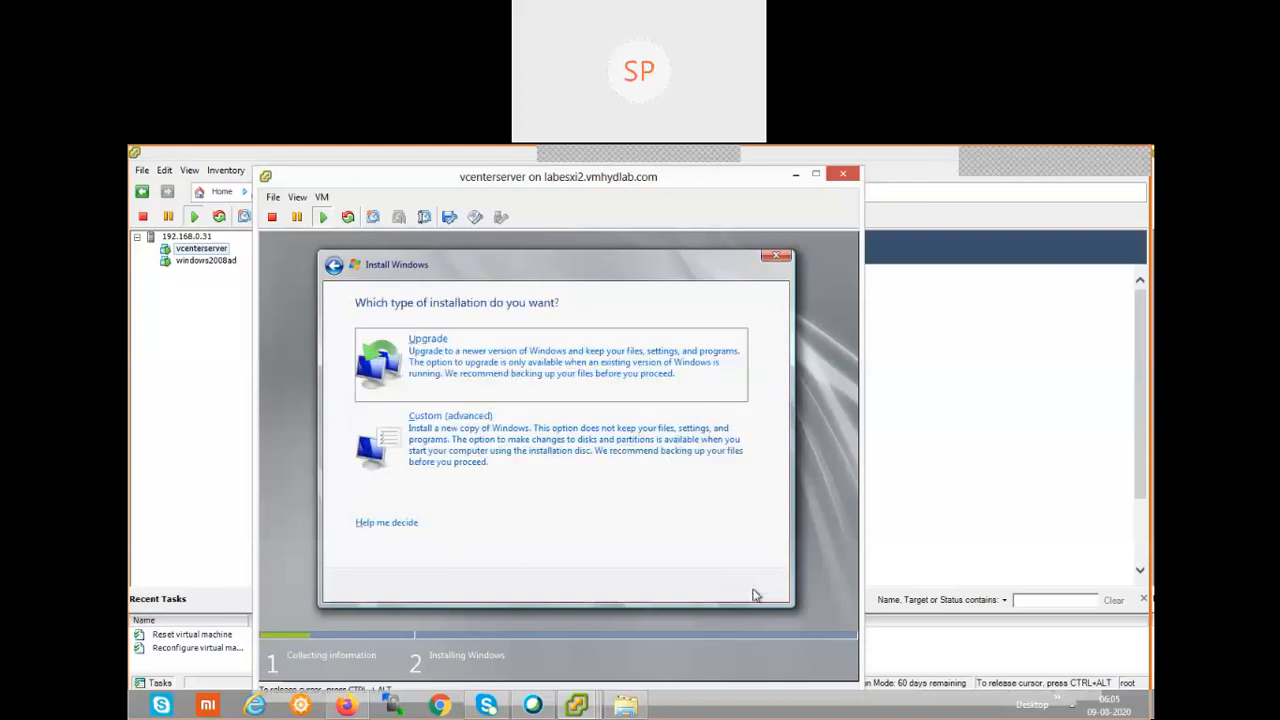
pyautogui.click(616, 466)
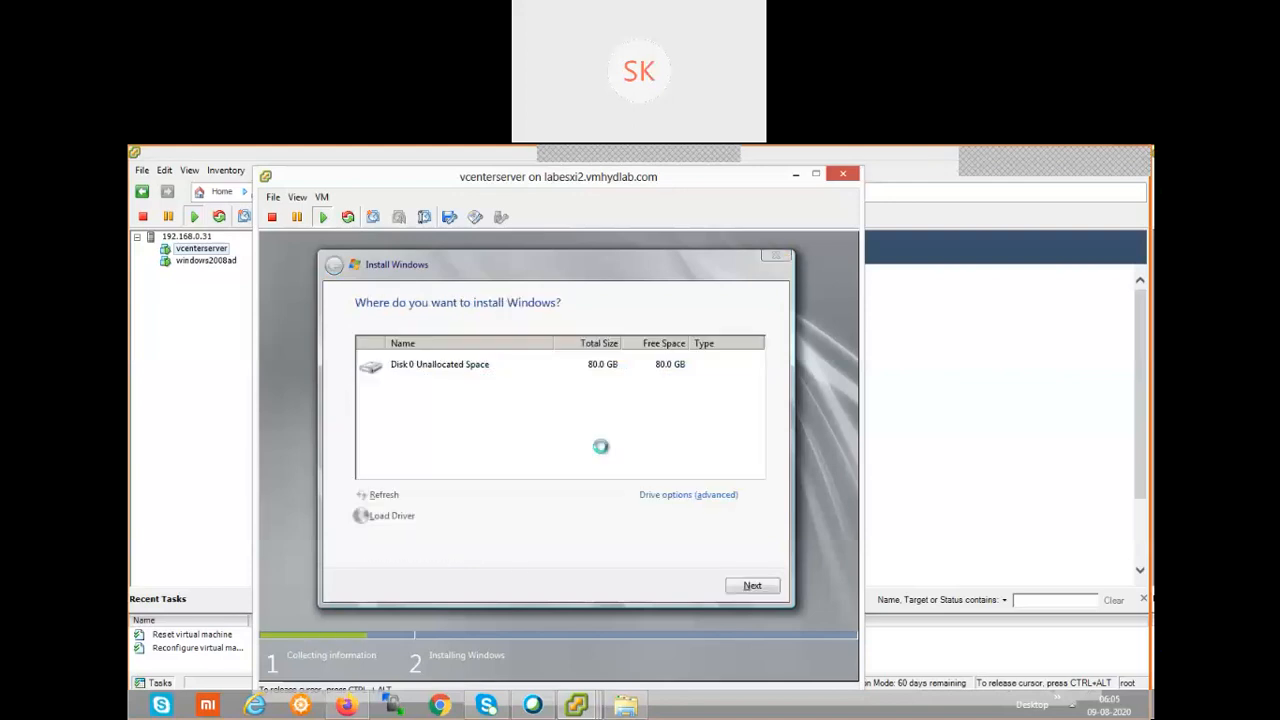
pyautogui.click(752, 587)
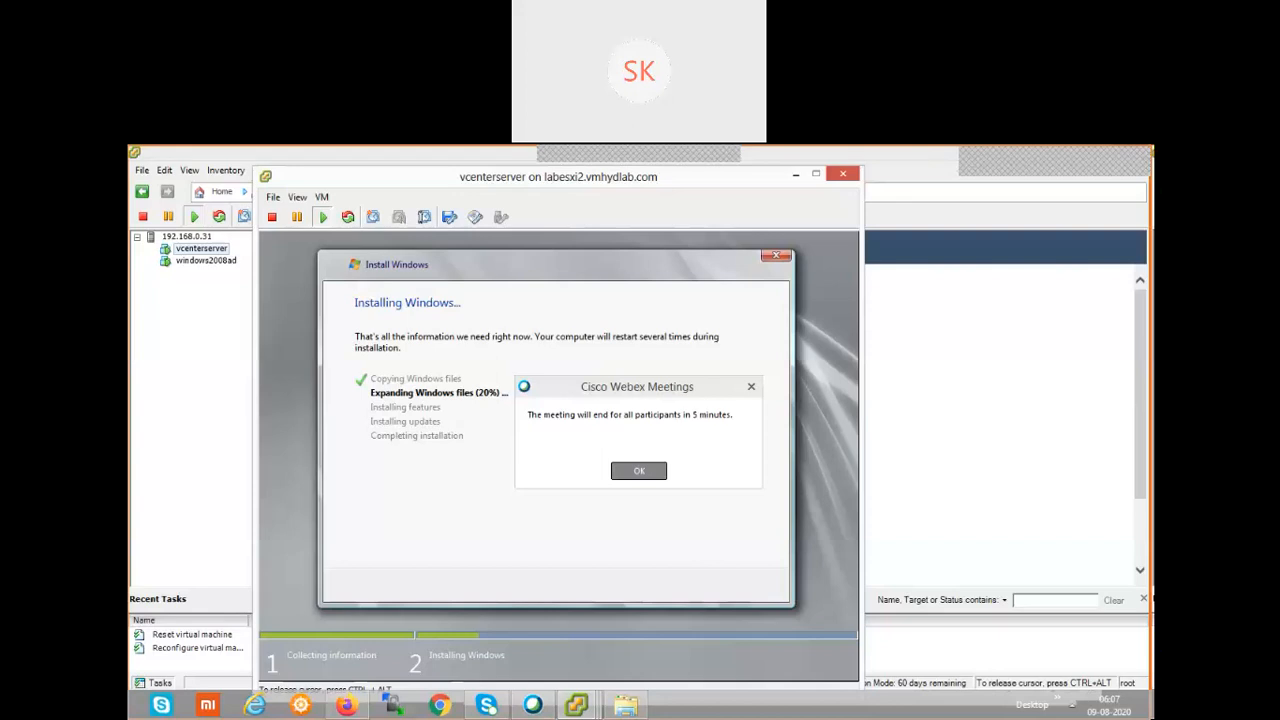
pyautogui.click(632, 476)
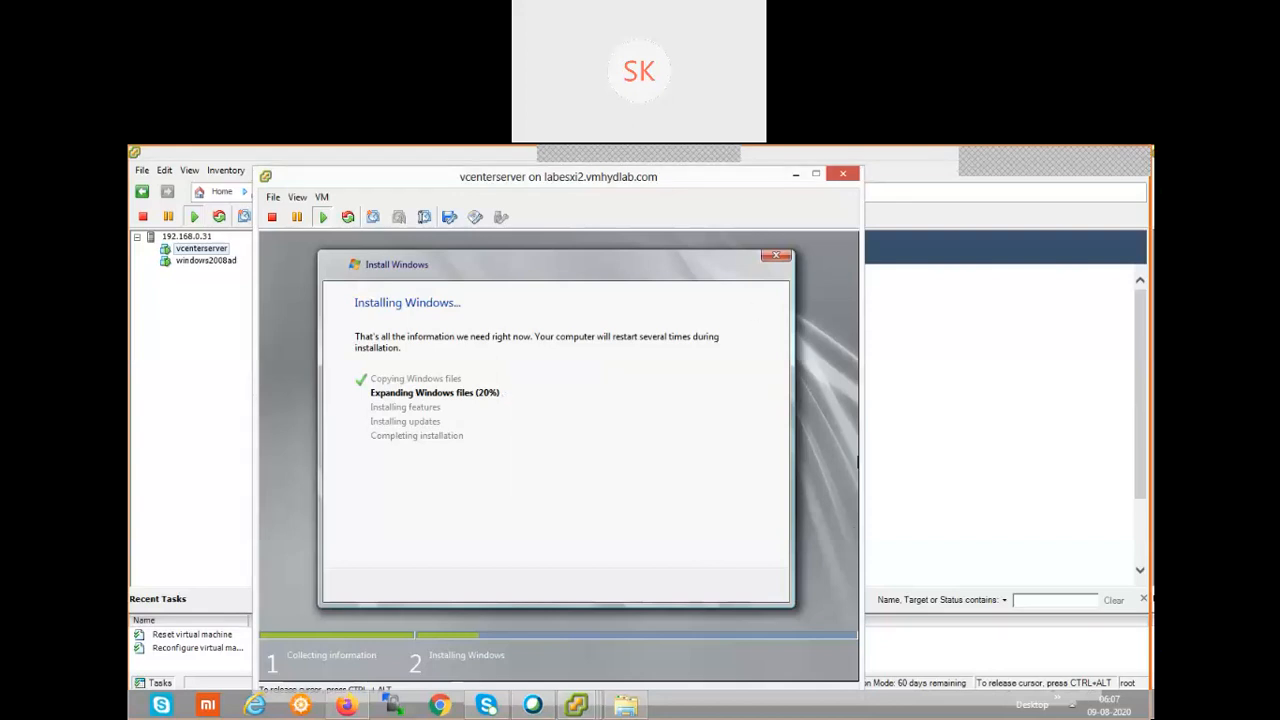